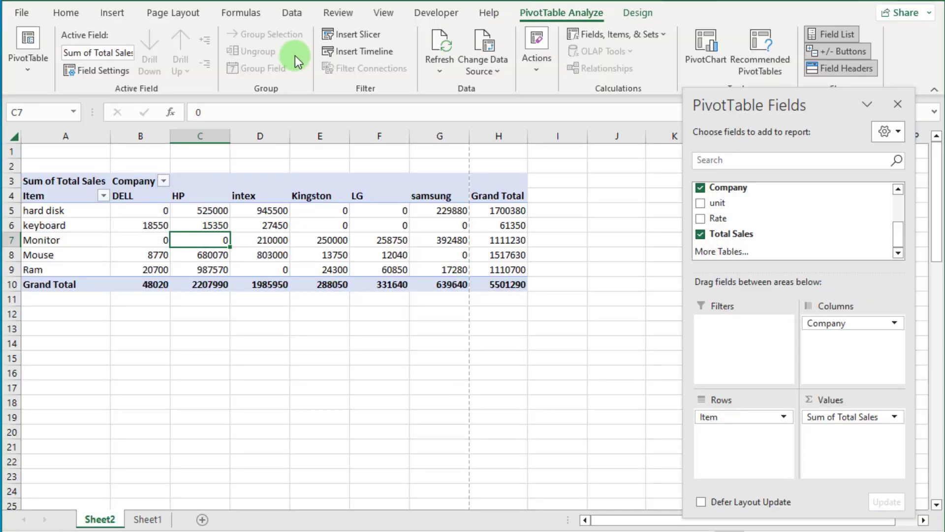
# - Insert salesman, Age, Item and Company slicers for the Sheet2 pivot table
pyautogui.click(338, 34)
pyautogui.click(553, 171)
pyautogui.click(553, 187)
pyautogui.click(552, 203)
pyautogui.click(552, 218)
pyautogui.click(596, 412)
# - Line up the Item, salesman, Company and Age slicers in a row below the pivot table
pyautogui.moveTo(527, 294); pyautogui.dragTo(659, 291)
pyautogui.moveTo(504, 259); pyautogui.dragTo(242, 295)
pyautogui.moveTo(447, 217); pyautogui.dragTo(800, 294)
pyautogui.moveTo(418, 185); pyautogui.dragTo(369, 303)
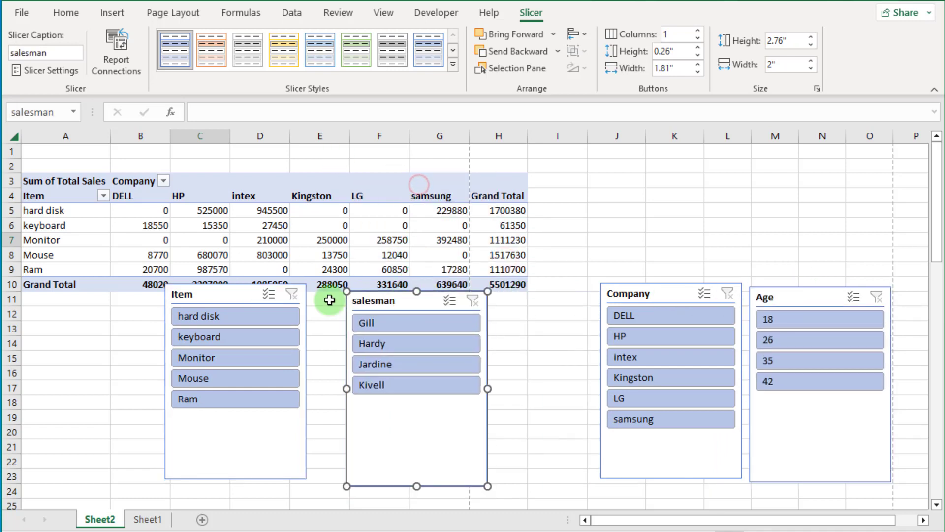
pyautogui.moveTo(222, 293); pyautogui.dragTo(109, 310)
pyautogui.moveTo(405, 301); pyautogui.dragTo(261, 311)
pyautogui.moveTo(667, 294); pyautogui.dragTo(434, 309)
pyautogui.moveTo(816, 304); pyautogui.dragTo(598, 297)
# - Enable multi-select and exclude hard disk, keyboard, two salesmen, HP and intex from the totals
pyautogui.click(155, 313)
pyautogui.click(143, 337)
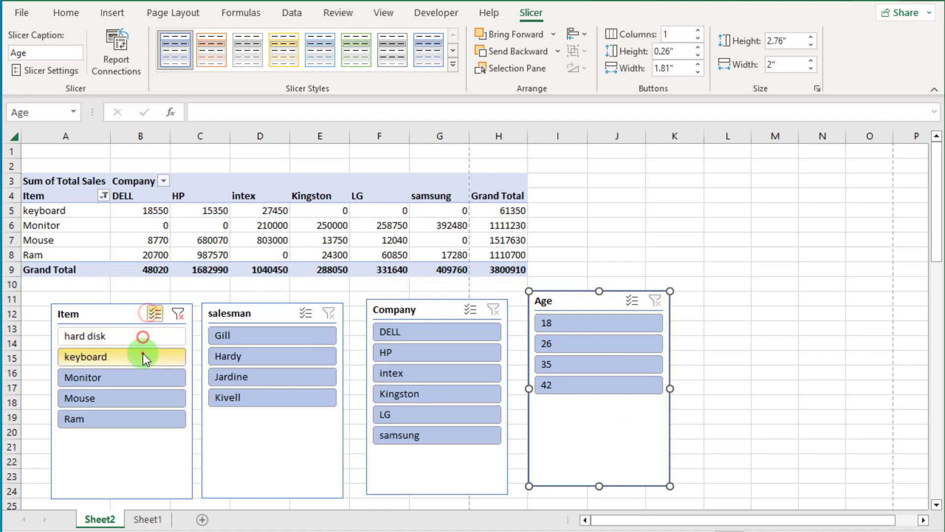
pyautogui.click(143, 357)
pyautogui.click(306, 313)
pyautogui.click(303, 335)
pyautogui.click(301, 361)
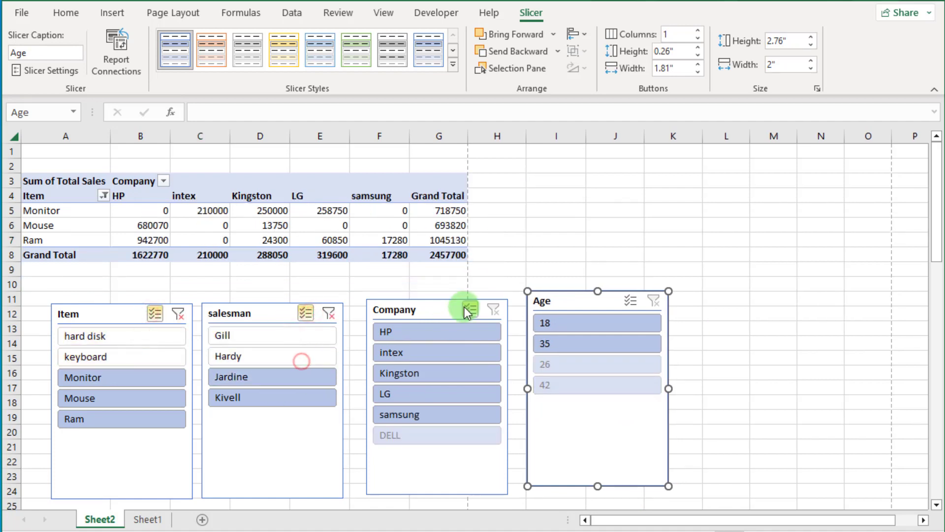
pyautogui.click(465, 308)
pyautogui.click(440, 332)
pyautogui.click(438, 352)
# - Filter to age 18, clear the Age, Company and salesman filters, and exclude Monitor
pyautogui.click(596, 325)
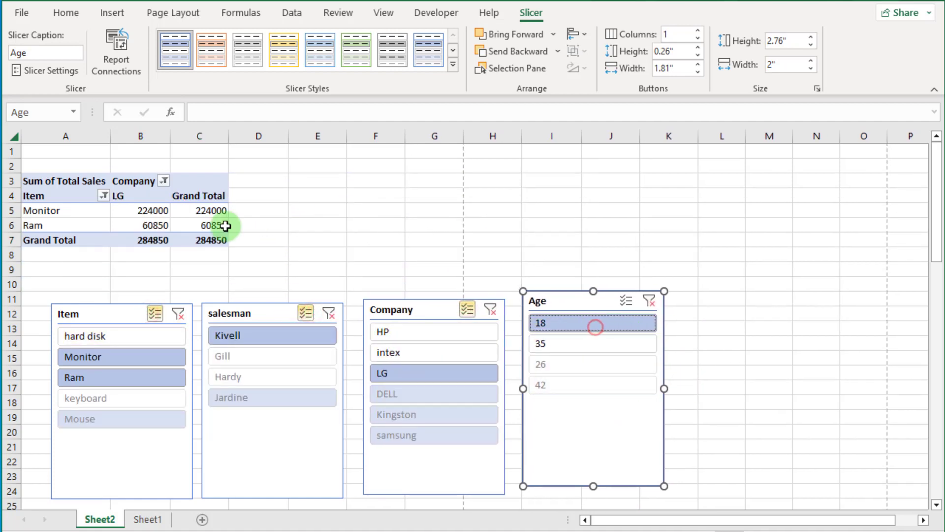
pyautogui.click(649, 300)
pyautogui.click(490, 309)
pyautogui.click(317, 315)
pyautogui.click(129, 376)
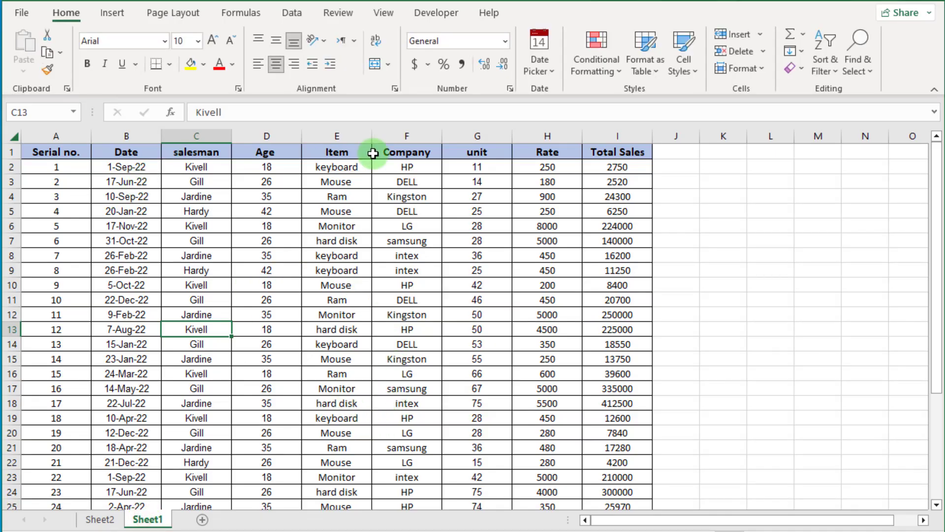
# - Scroll through the Sheet1 sales records and back to the top
pyautogui.scroll(-3, 544, 266)
pyautogui.scroll(3, 492, 320)
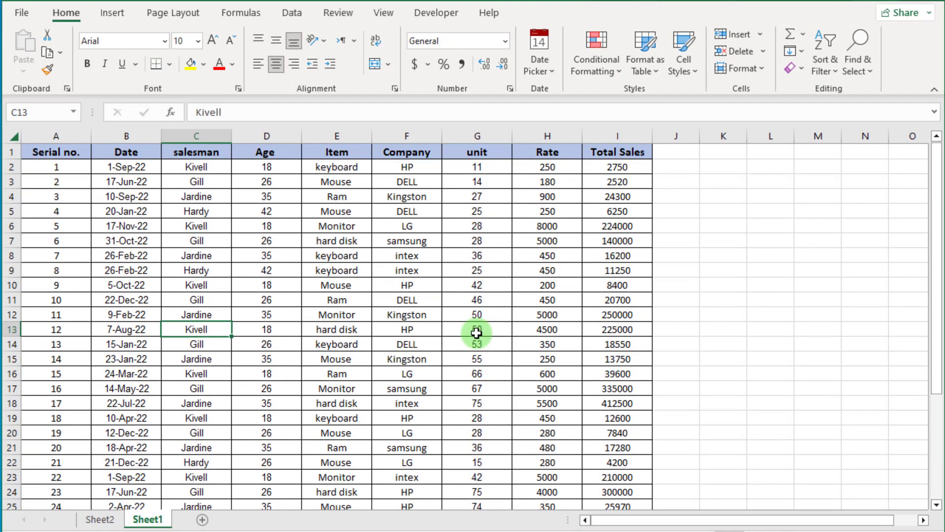
# - Return to the Sheet2 pivot table and remove all its fields with Clear All
pyautogui.click(100, 519)
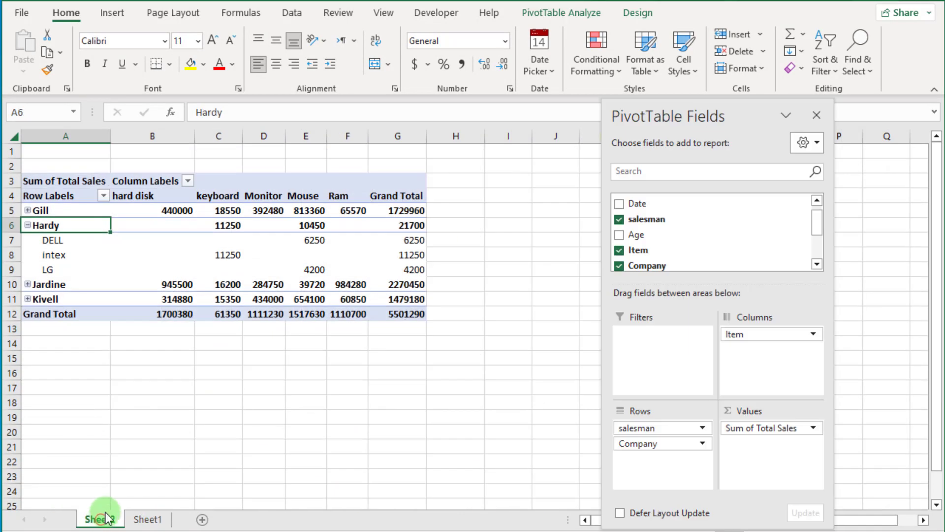
pyautogui.click(366, 242)
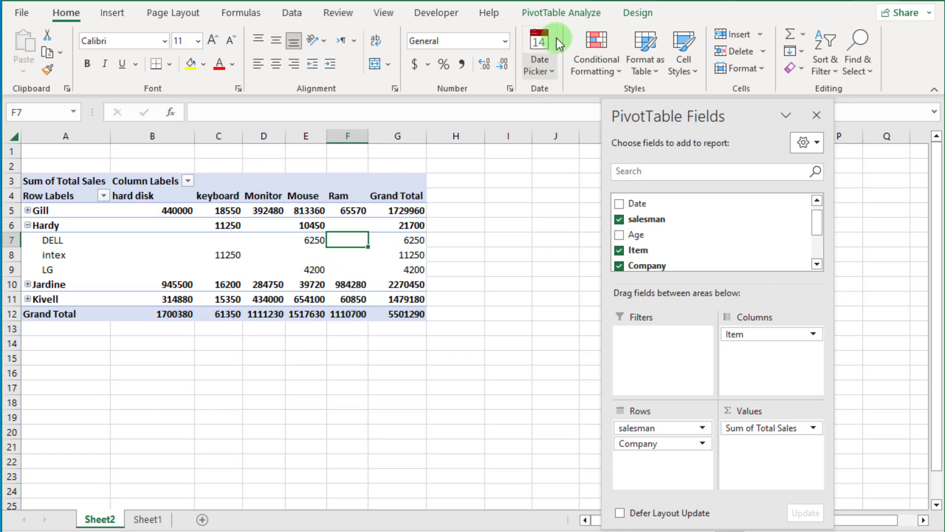
pyautogui.click(561, 11)
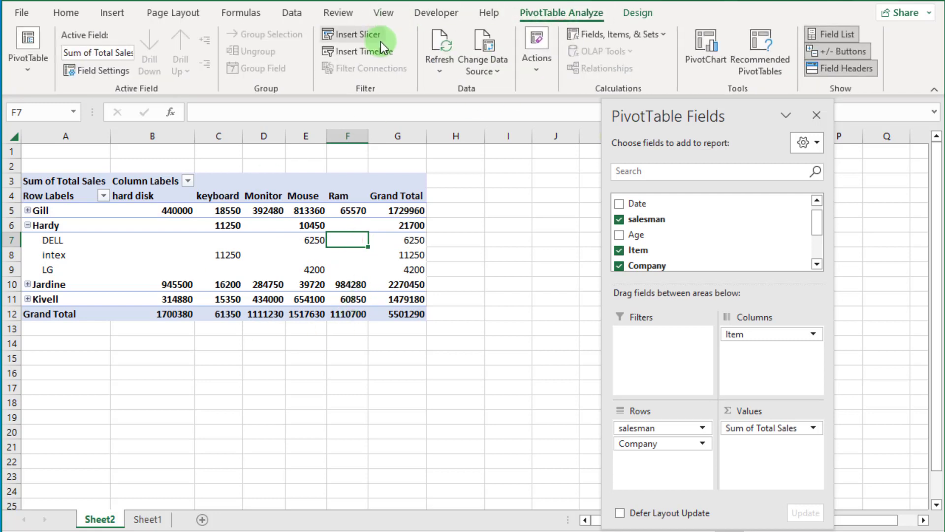
pyautogui.click(537, 71)
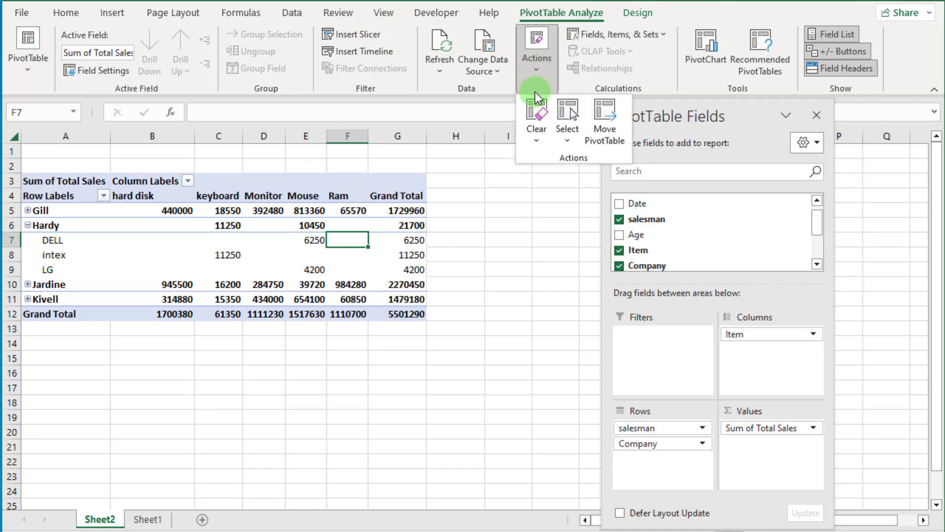
pyautogui.click(529, 143)
pyautogui.click(537, 141)
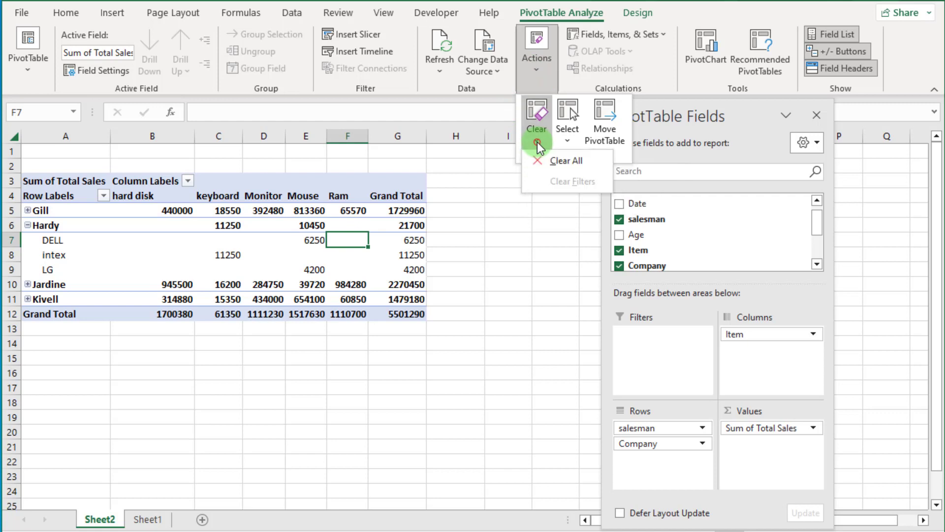
pyautogui.click(561, 162)
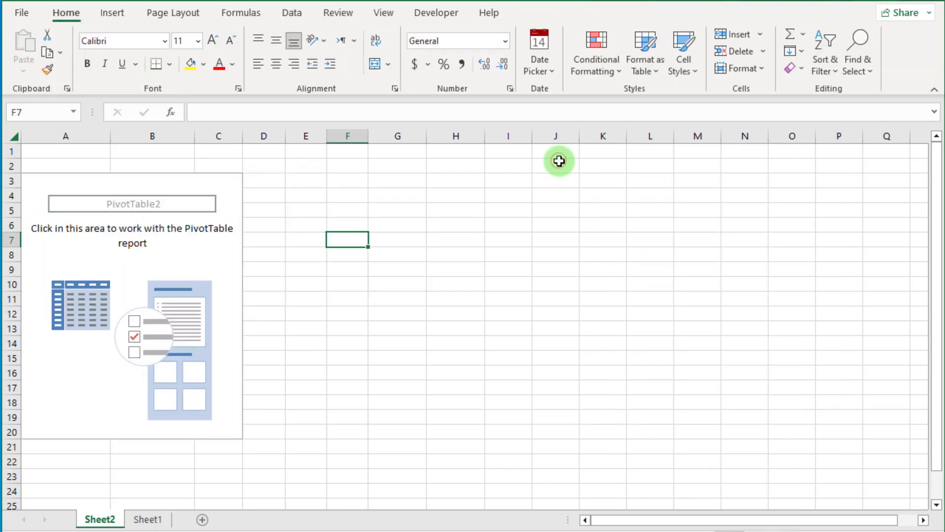
# - Show the field list, review Sheet1's salesman, Total Sales, Item and Company columns, and return to Sheet2
pyautogui.click(218, 250)
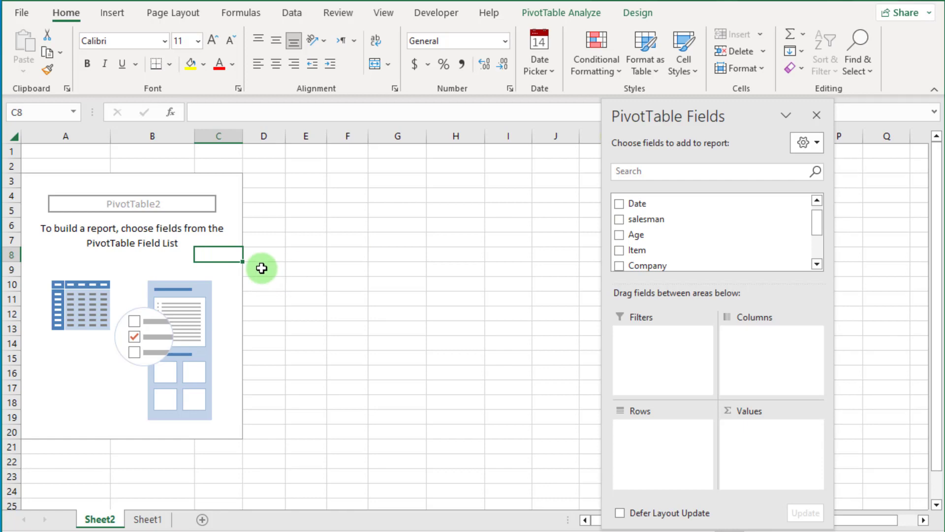
pyautogui.click(147, 518)
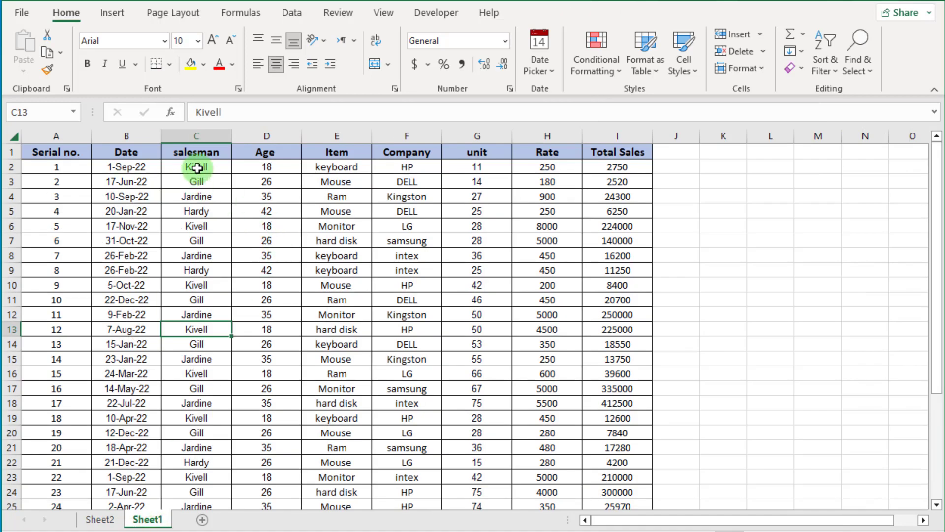
pyautogui.moveTo(197, 167); pyautogui.dragTo(224, 278)
pyautogui.moveTo(640, 167); pyautogui.dragTo(635, 300)
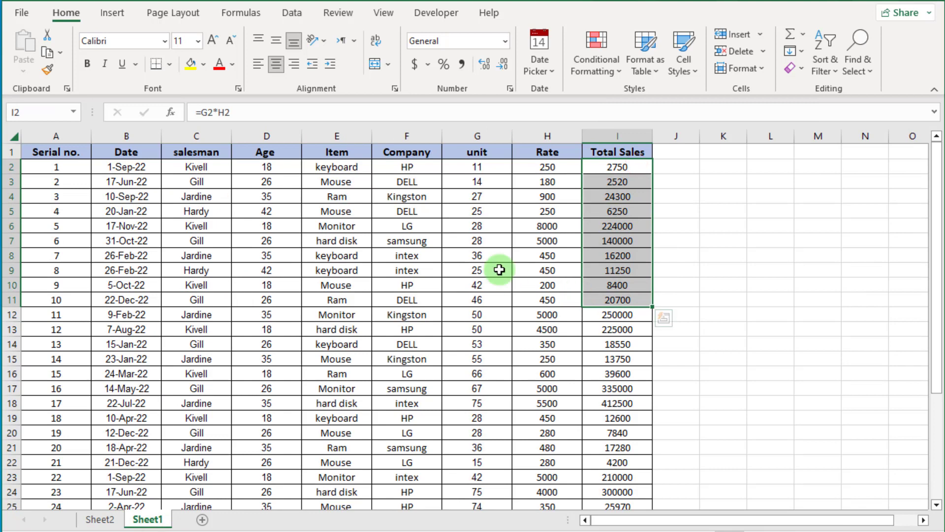
pyautogui.moveTo(330, 168); pyautogui.dragTo(337, 301)
pyautogui.moveTo(414, 168); pyautogui.dragTo(446, 327)
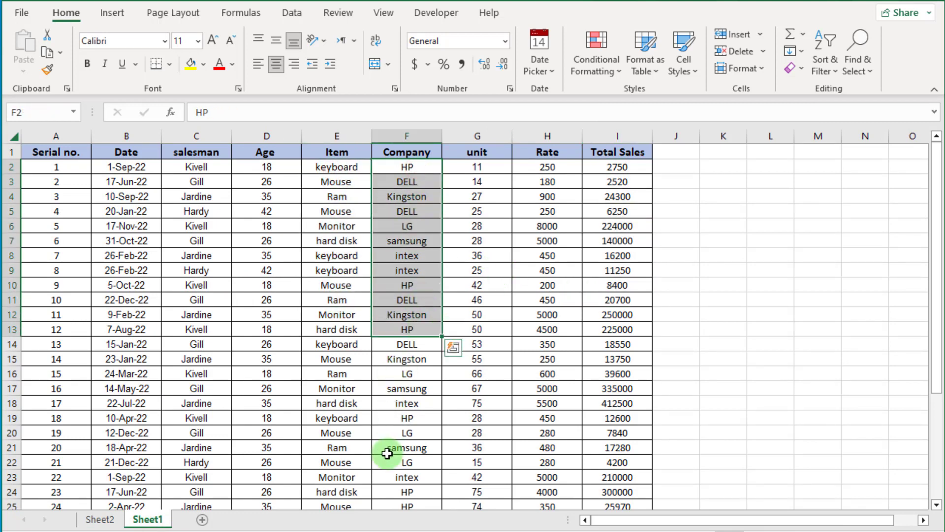
pyautogui.click(100, 520)
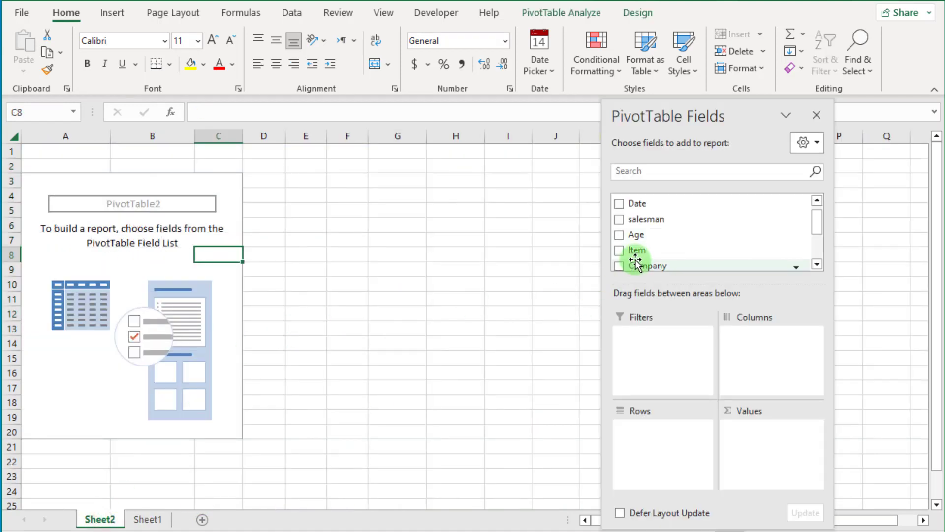
# - Place Company in the pivot Columns and Item in the Rows
pyautogui.moveTo(654, 265); pyautogui.dragTo(765, 350)
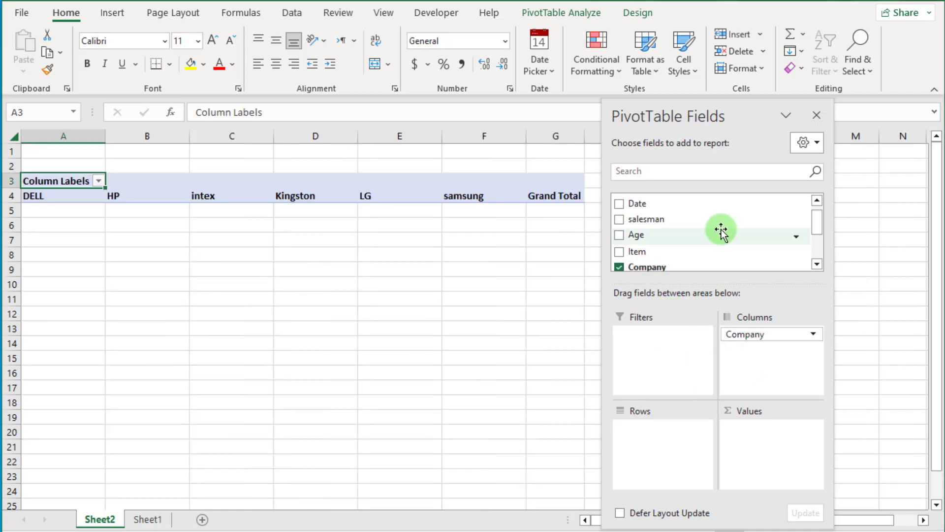
pyautogui.scroll(-1, 719, 232)
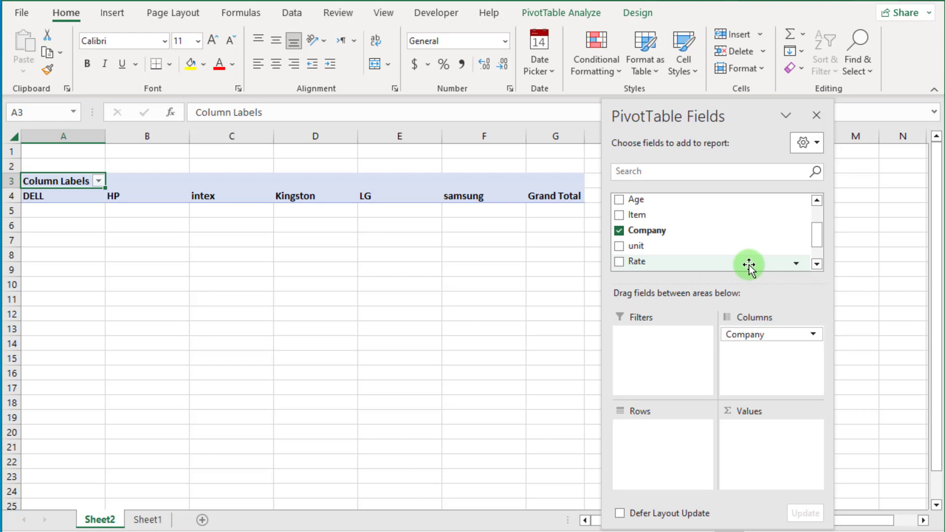
pyautogui.moveTo(746, 108); pyautogui.dragTo(777, 105)
pyautogui.moveTo(667, 211); pyautogui.dragTo(680, 443)
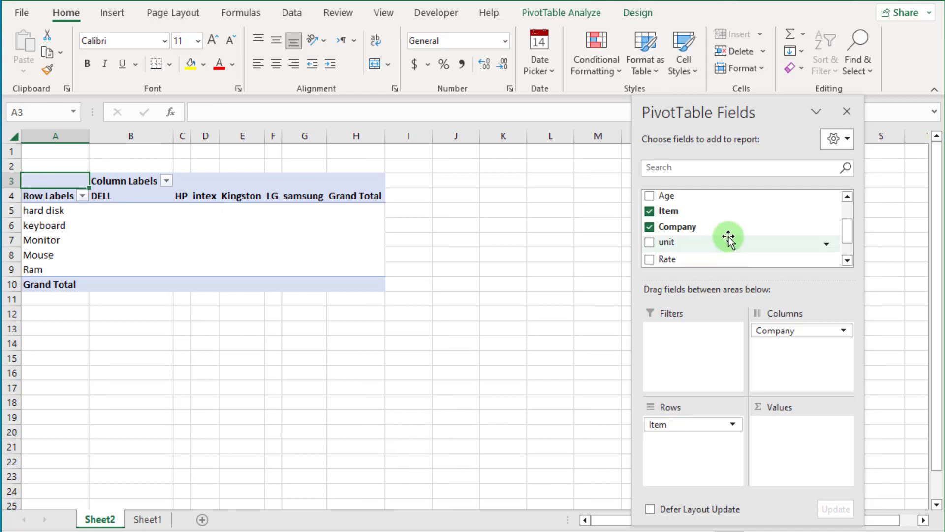
pyautogui.scroll(-1, 718, 241)
pyautogui.scroll(2, 679, 241)
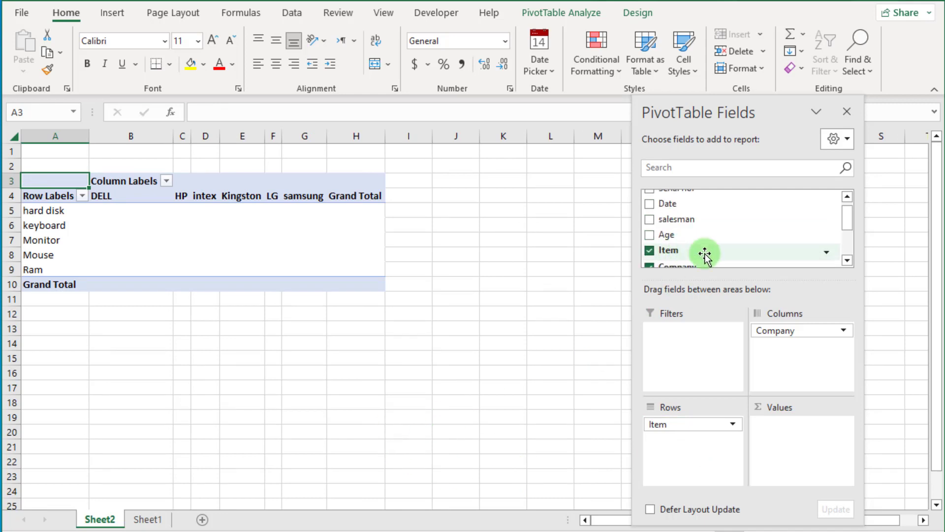
# - Nest salesman under Item in the Rows and add Total Sales to Values
pyautogui.moveTo(674, 221); pyautogui.dragTo(712, 440)
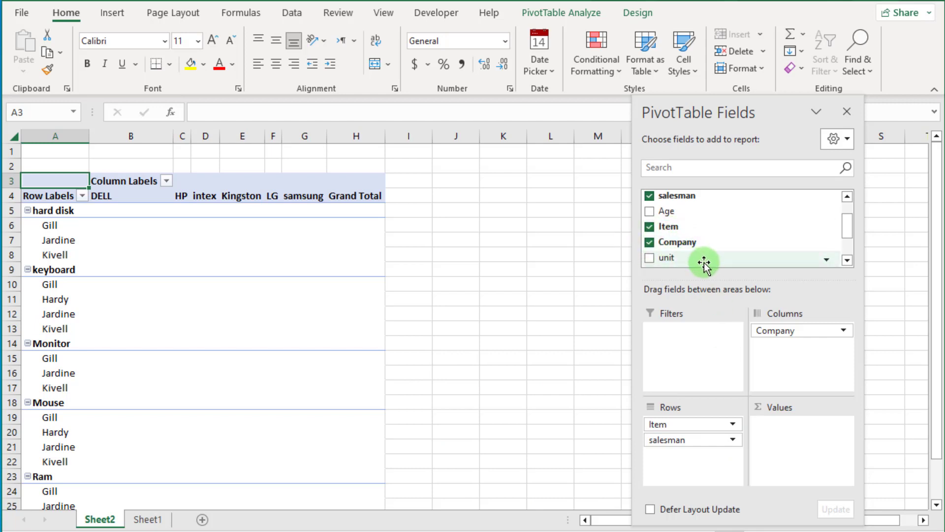
pyautogui.scroll(-1, 704, 263)
pyautogui.moveTo(675, 242); pyautogui.dragTo(791, 443)
pyautogui.scroll(-1, 571, 323)
pyautogui.scroll(1, 571, 323)
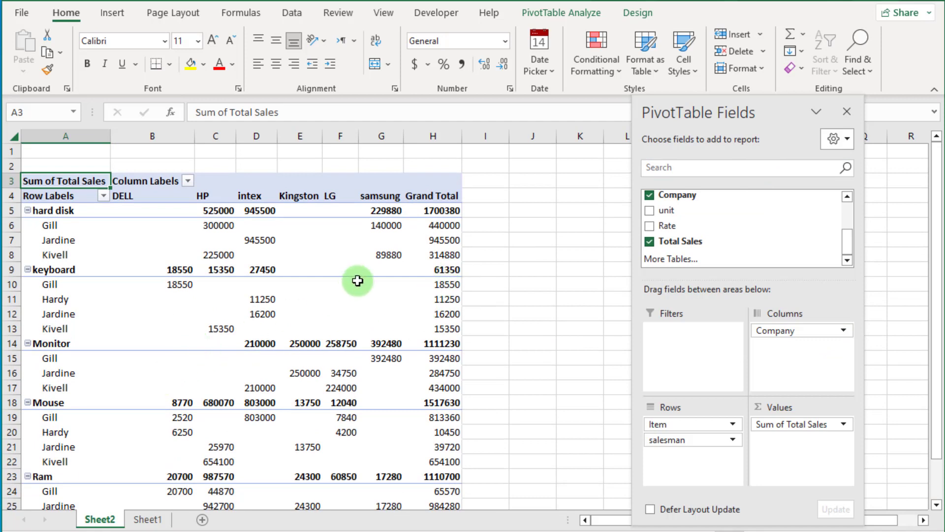
pyautogui.scroll(-1, 498, 296)
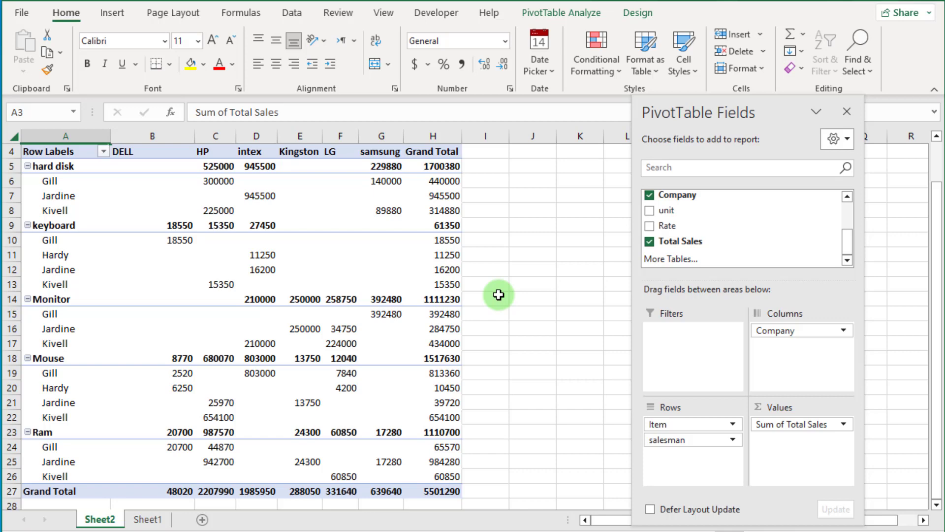
pyautogui.scroll(1, 498, 295)
pyautogui.click(27, 210)
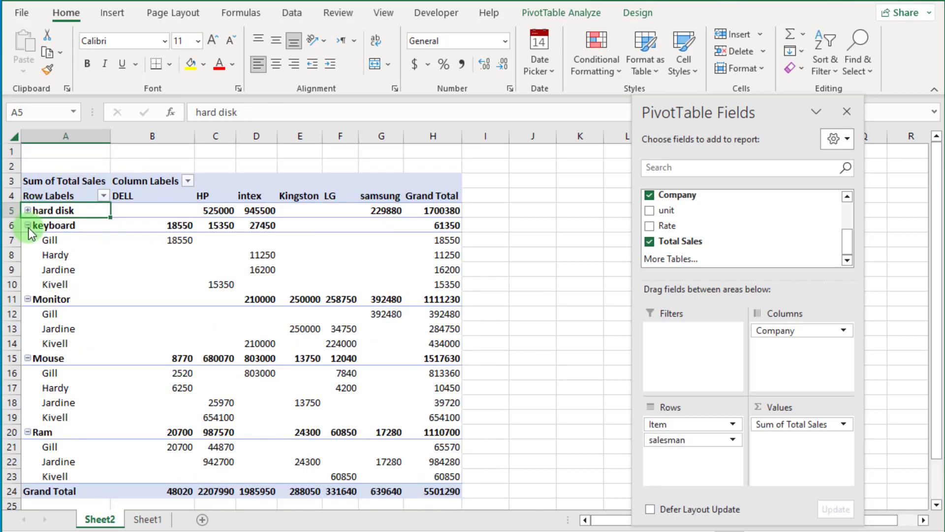
pyautogui.click(27, 225)
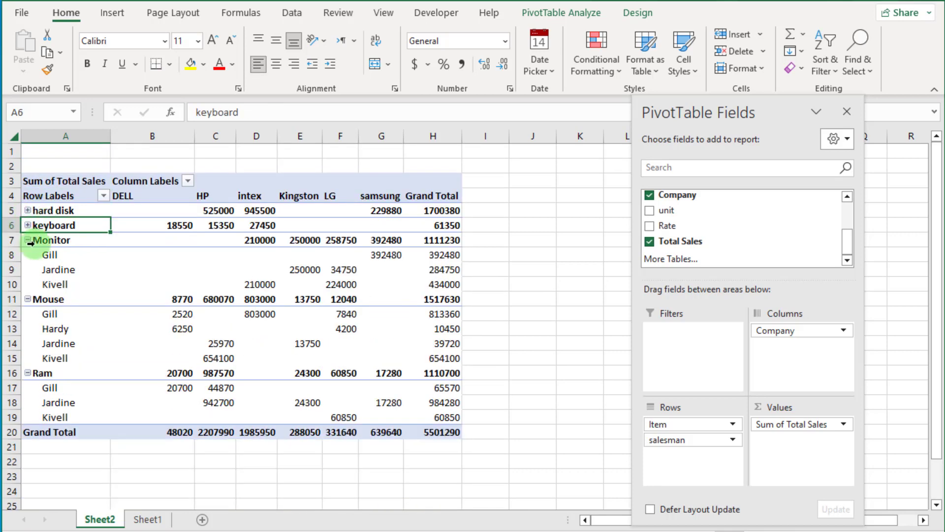
pyautogui.click(27, 225)
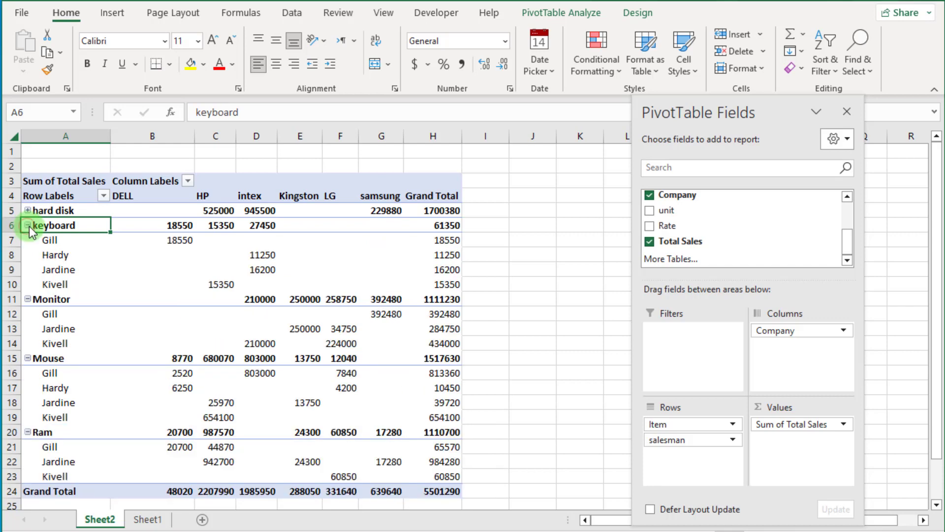
pyautogui.click(27, 210)
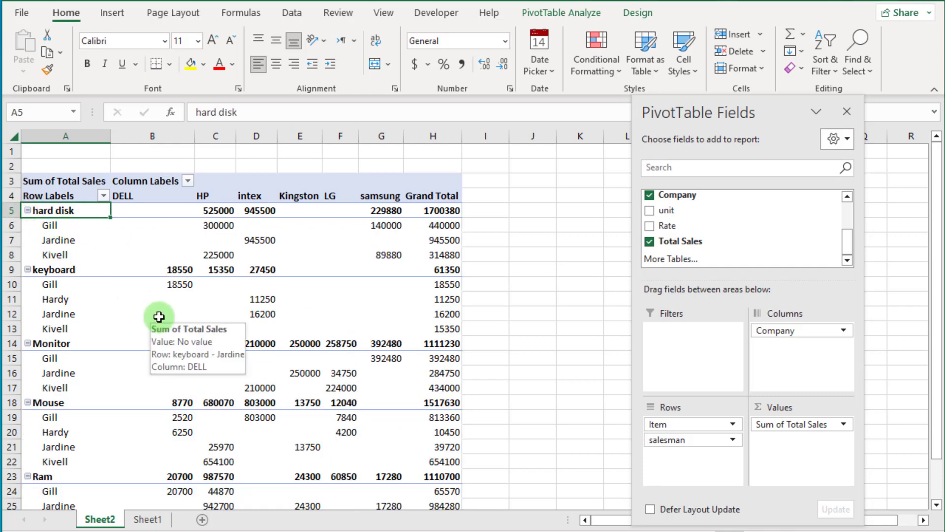
pyautogui.scroll(-1, 155, 310)
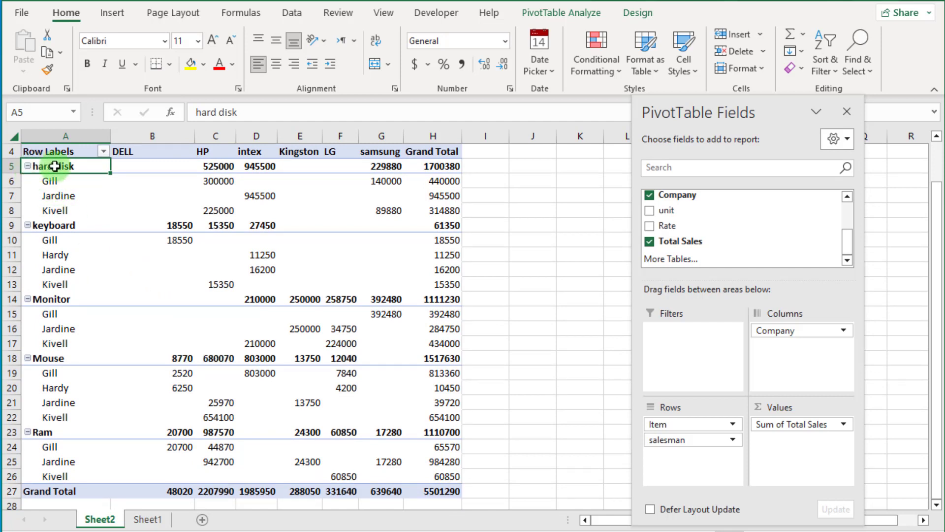
pyautogui.moveTo(72, 183); pyautogui.dragTo(430, 212)
pyautogui.click(405, 193)
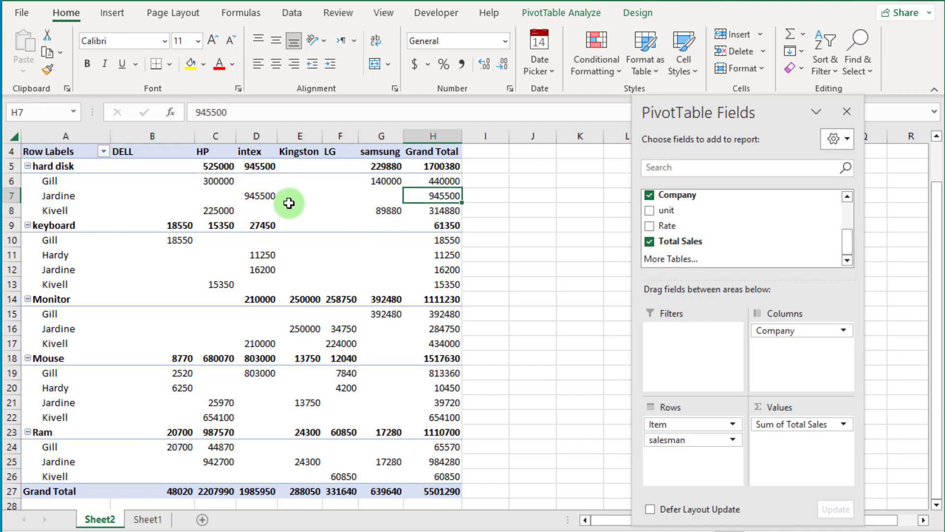
pyautogui.scroll(1, 289, 203)
pyautogui.moveTo(126, 197); pyautogui.dragTo(394, 199)
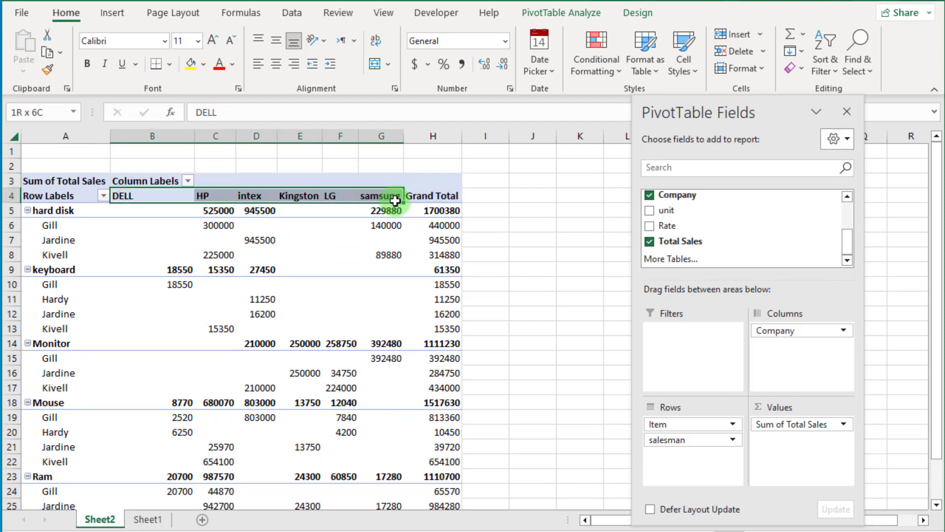
pyautogui.click(323, 256)
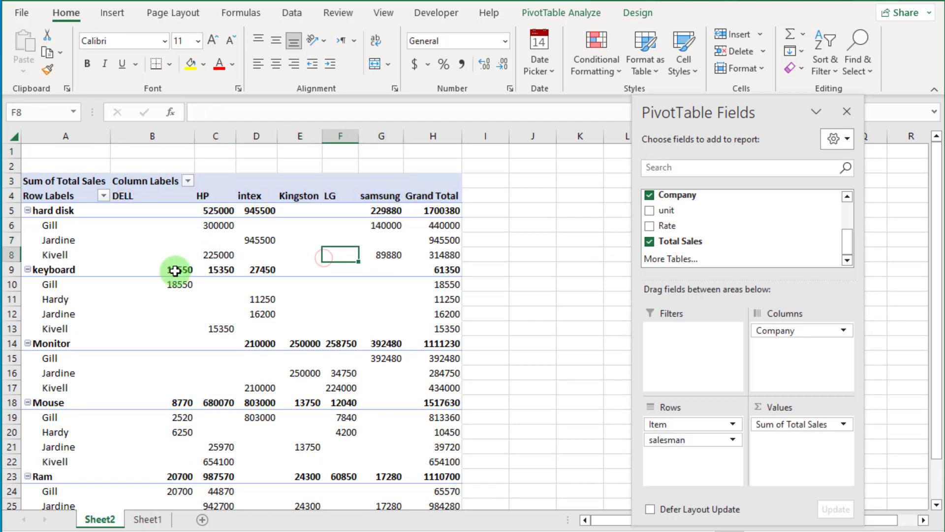
pyautogui.moveTo(208, 209); pyautogui.dragTo(425, 208)
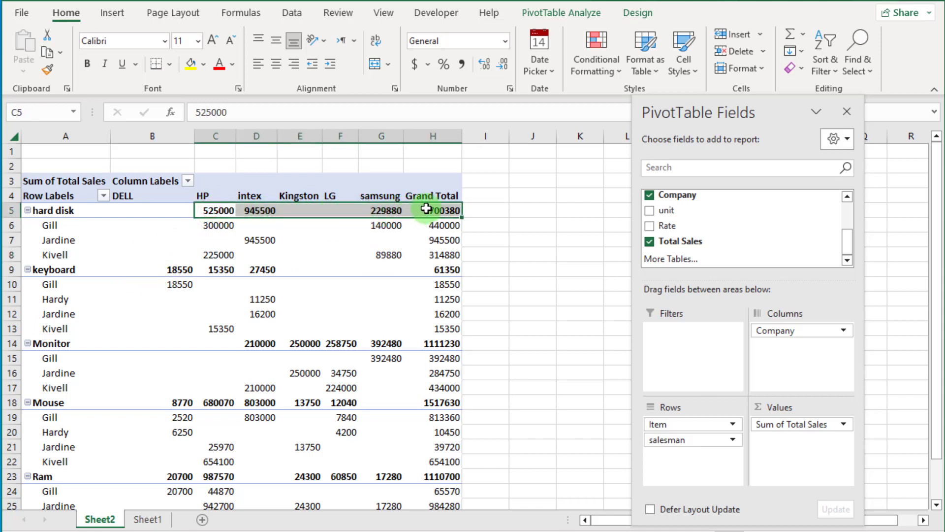
pyautogui.moveTo(230, 209); pyautogui.dragTo(389, 215)
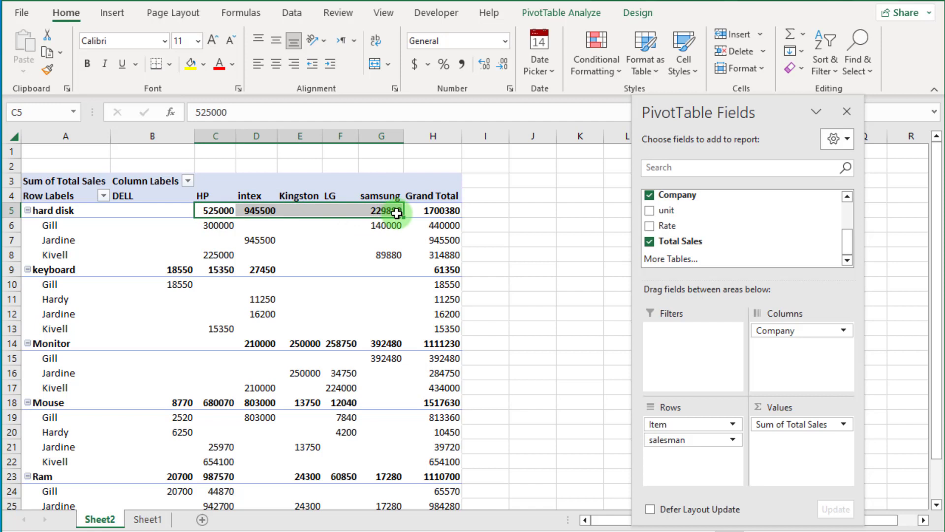
pyautogui.click(50, 211)
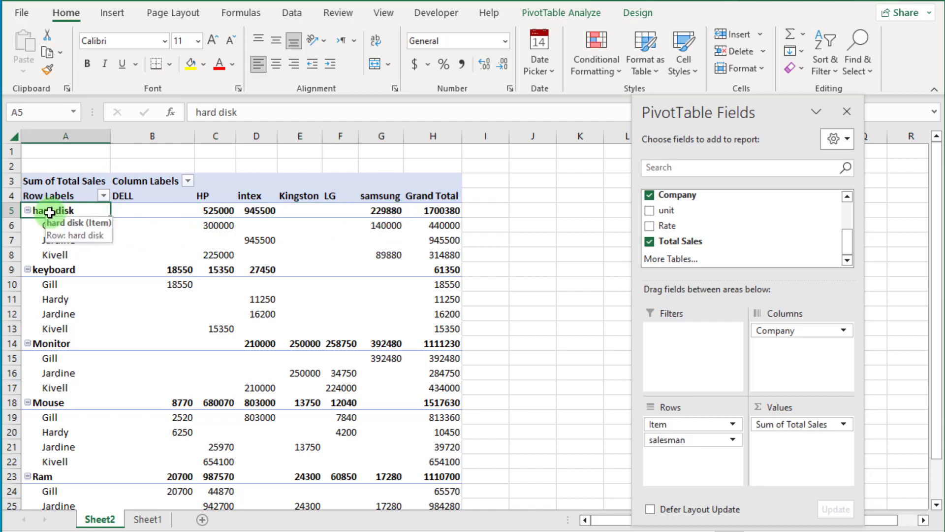
# - Uncheck Subtotal "Item" from the hard disk label's menu and check the table
pyautogui.rightClick(78, 210)
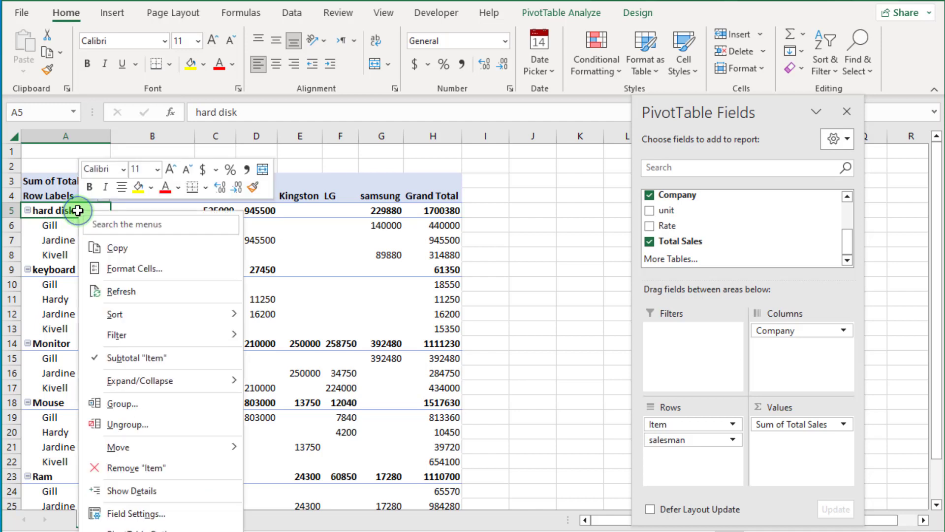
pyautogui.click(141, 360)
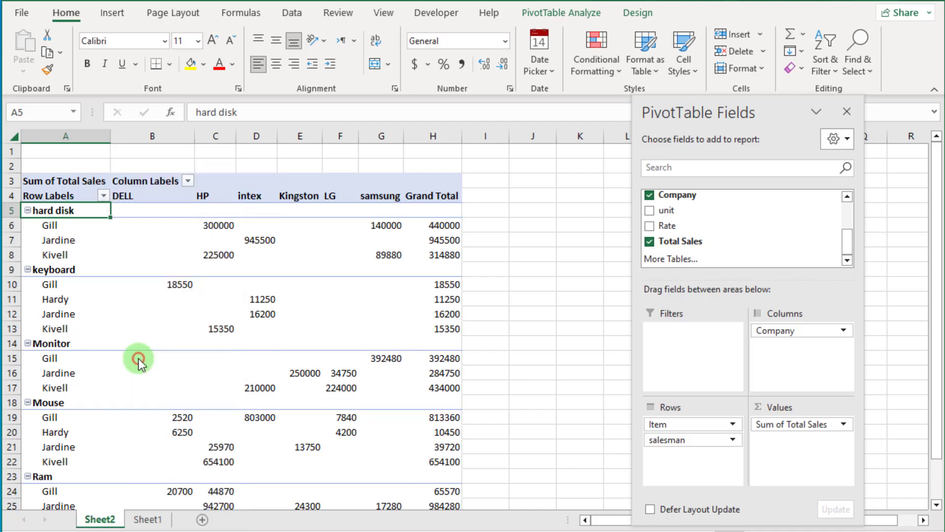
pyautogui.moveTo(139, 241)
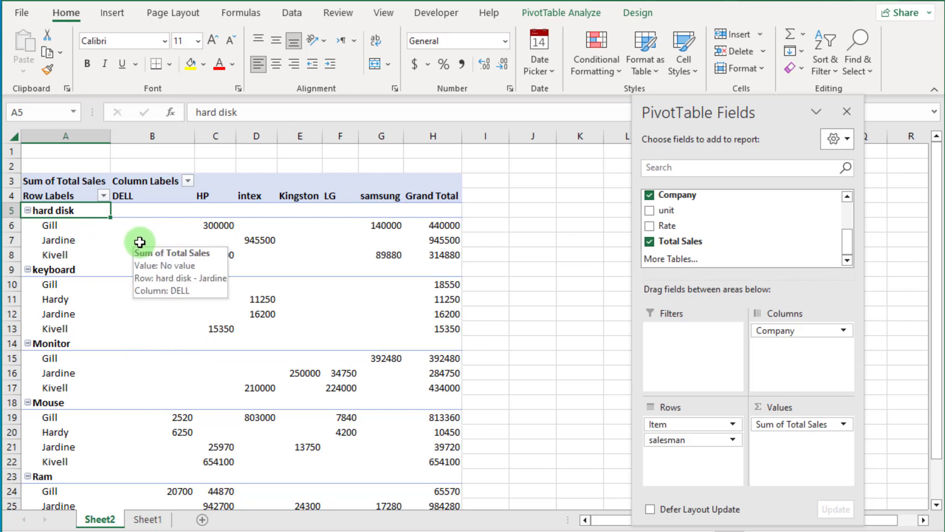
pyautogui.click(167, 231)
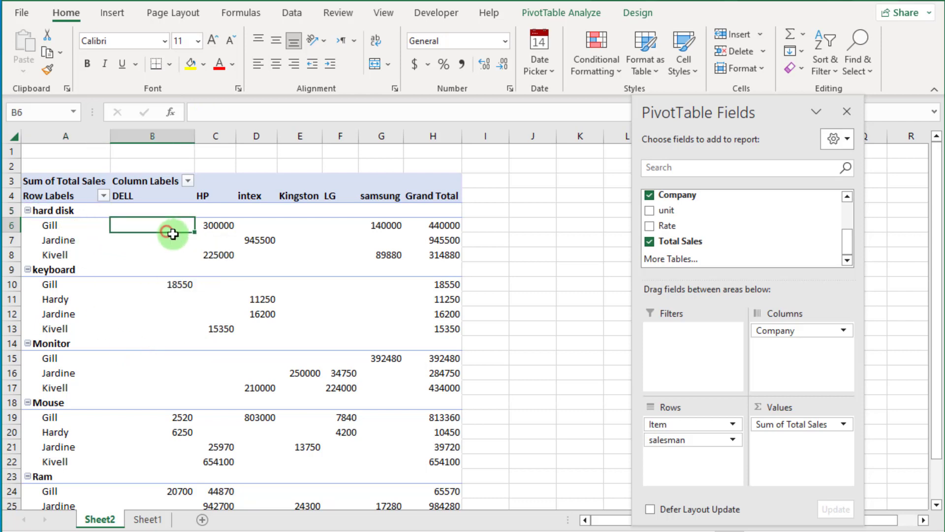
pyautogui.click(507, 266)
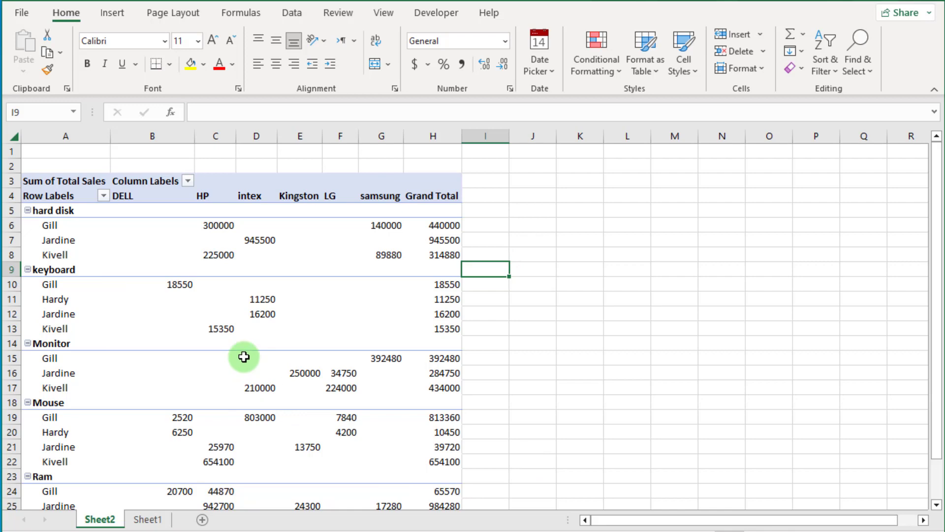
pyautogui.scroll(-1, 245, 354)
pyautogui.scroll(1, 249, 350)
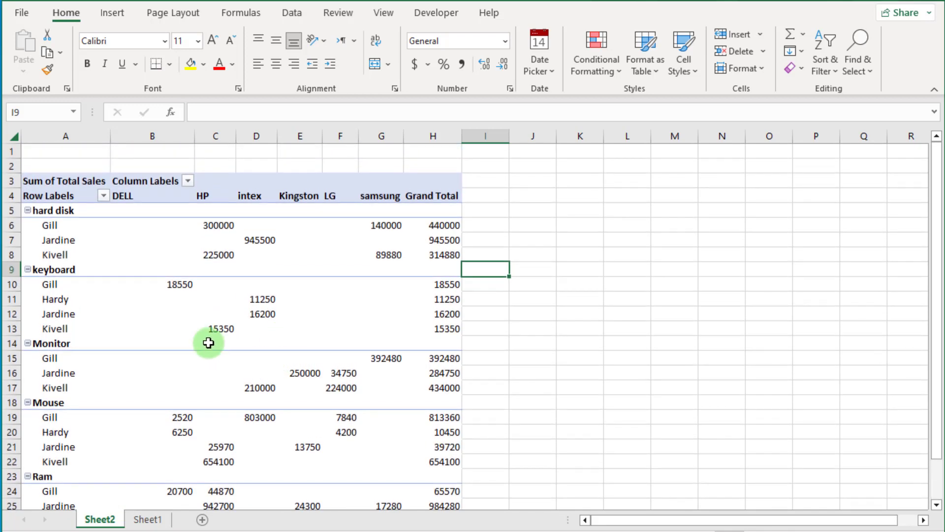
pyautogui.click(173, 254)
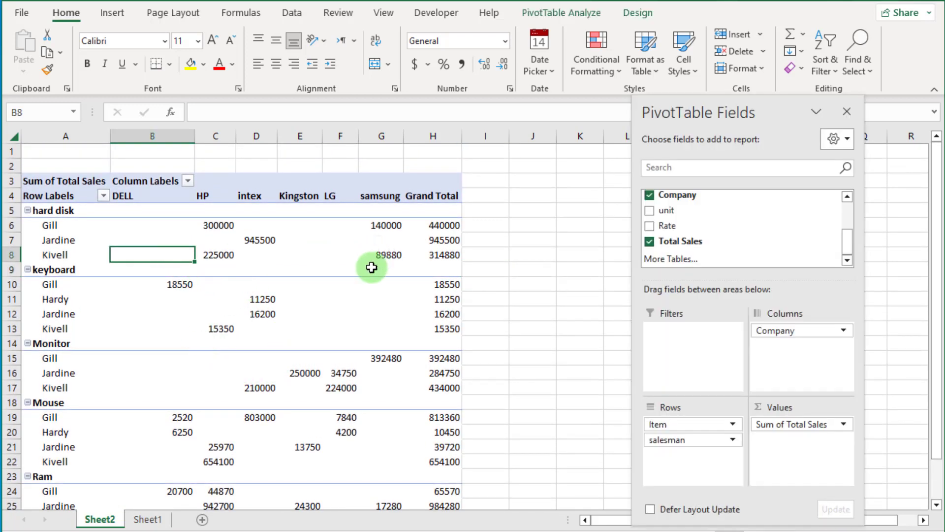
# - Re-enable Subtotal "Item" from the hard disk label's context menu
pyautogui.click(66, 210)
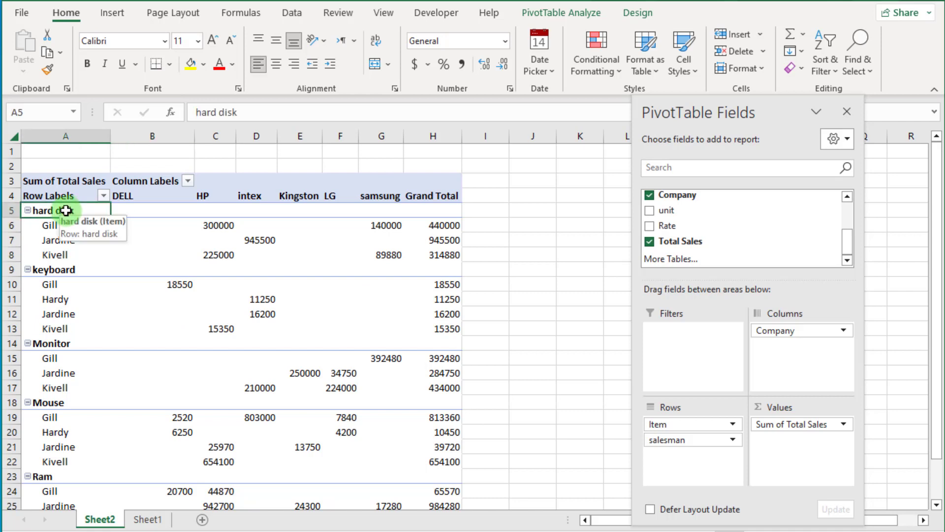
pyautogui.rightClick(85, 211)
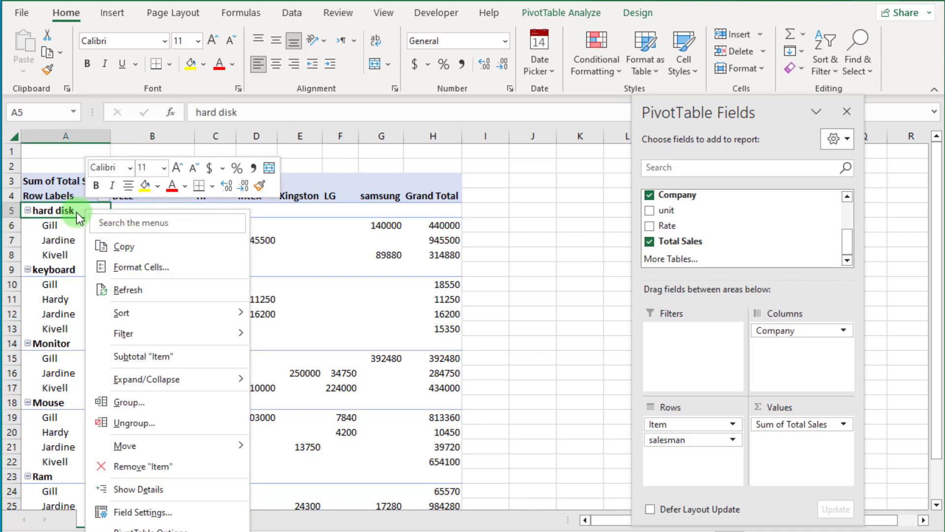
pyautogui.moveTo(142, 326)
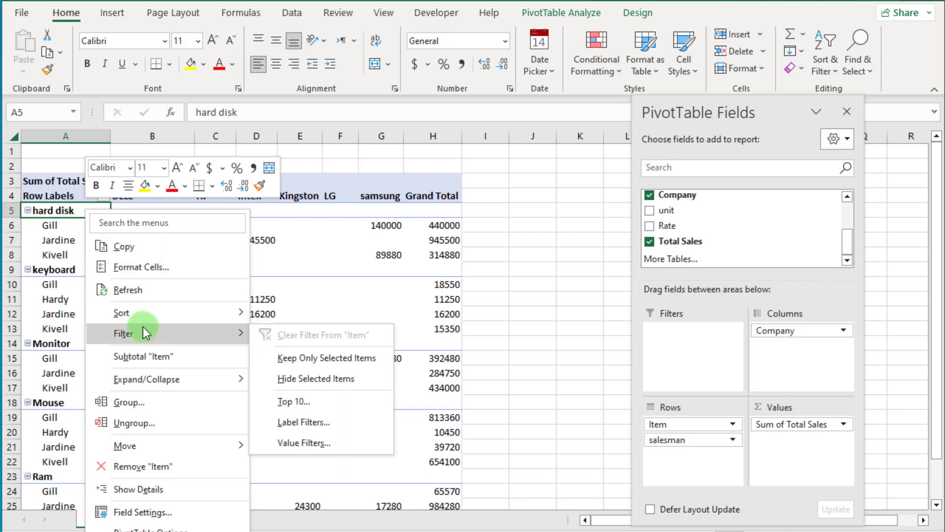
pyautogui.click(163, 357)
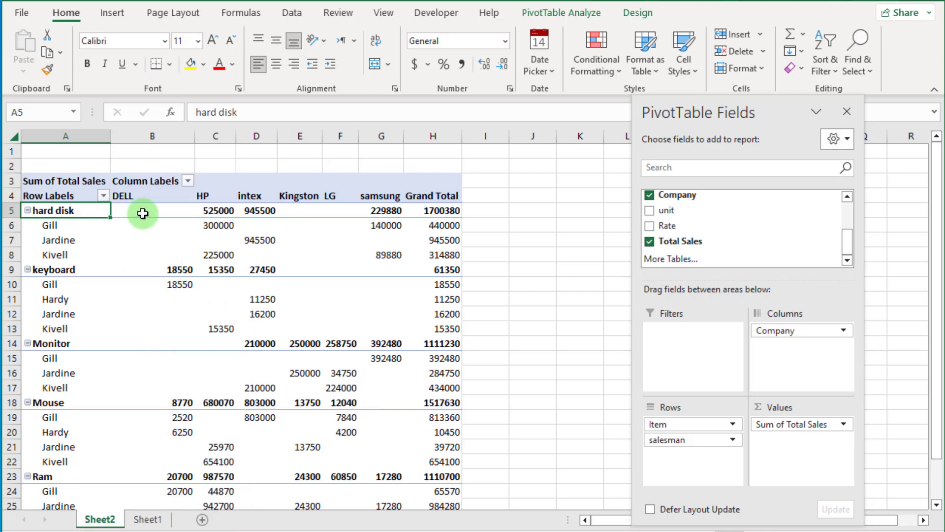
# - Check subtotals like hard disk HP 525000, intex 945500, samsung 229880, then show pivot Design
pyautogui.click(221, 211)
pyautogui.click(256, 210)
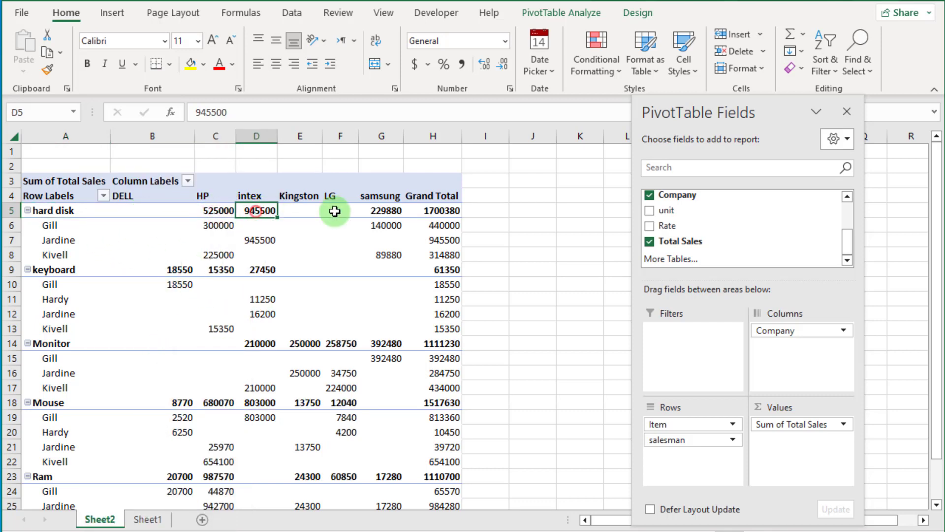
pyautogui.click(384, 210)
pyautogui.click(214, 269)
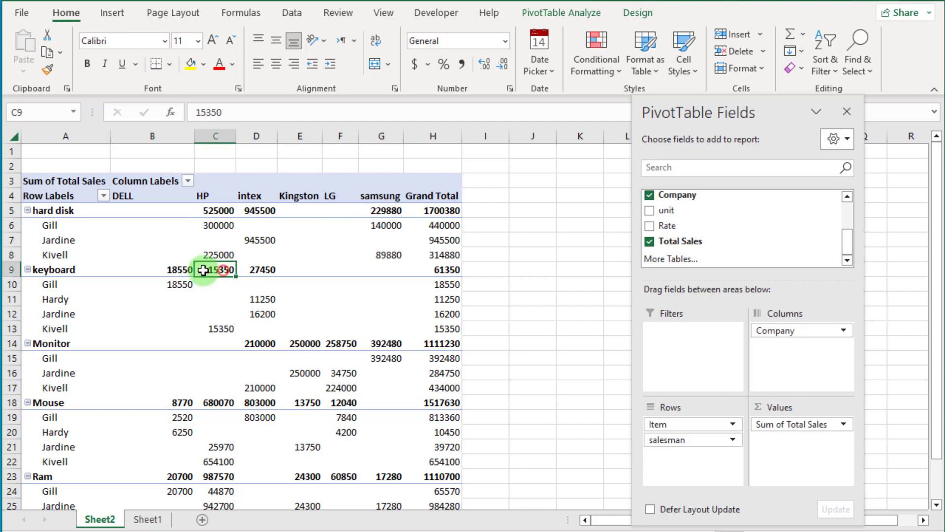
pyautogui.click(179, 270)
pyautogui.click(340, 402)
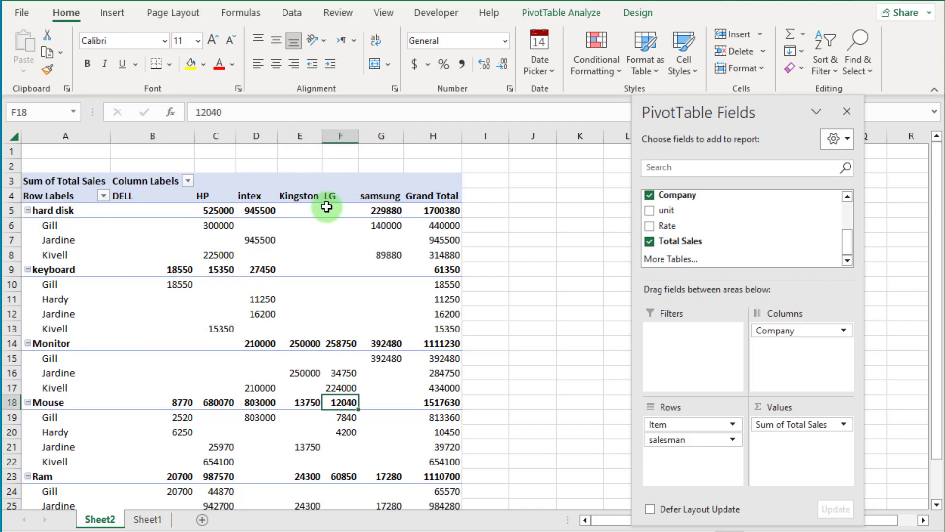
pyautogui.click(437, 201)
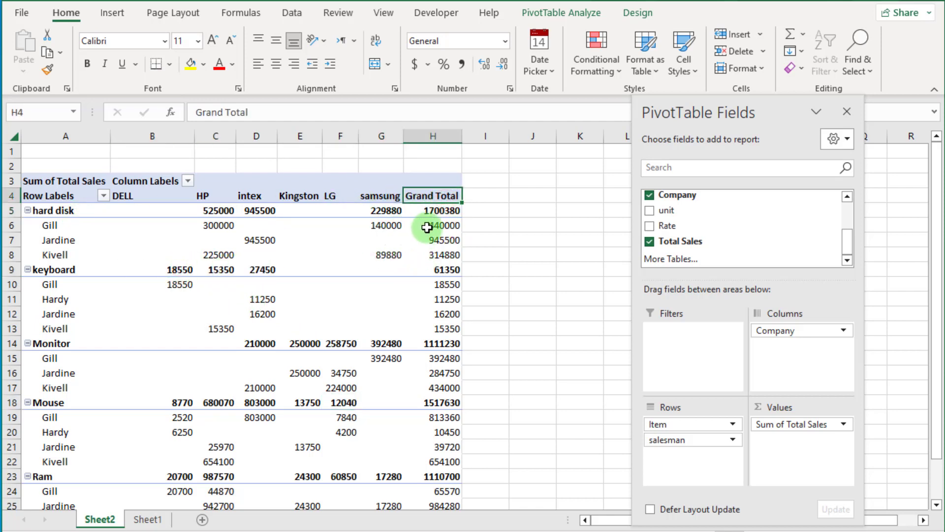
pyautogui.click(421, 227)
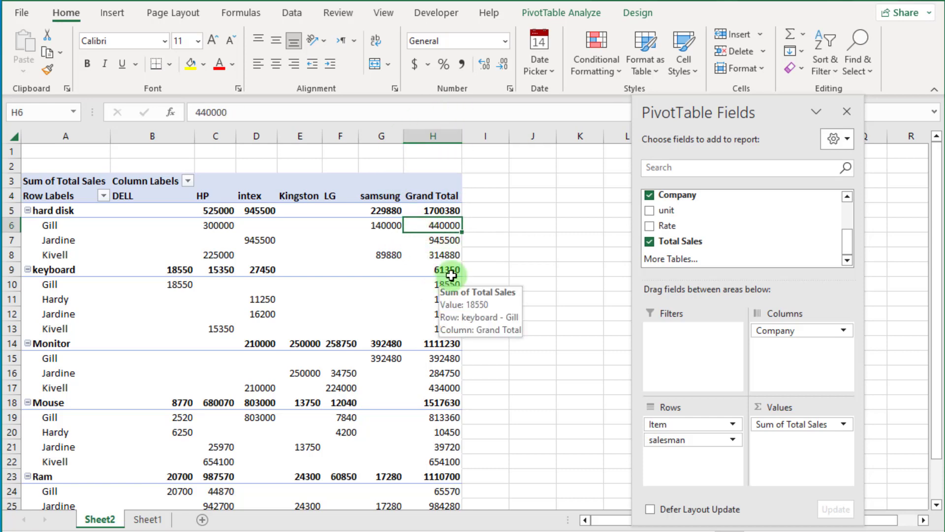
pyautogui.click(639, 12)
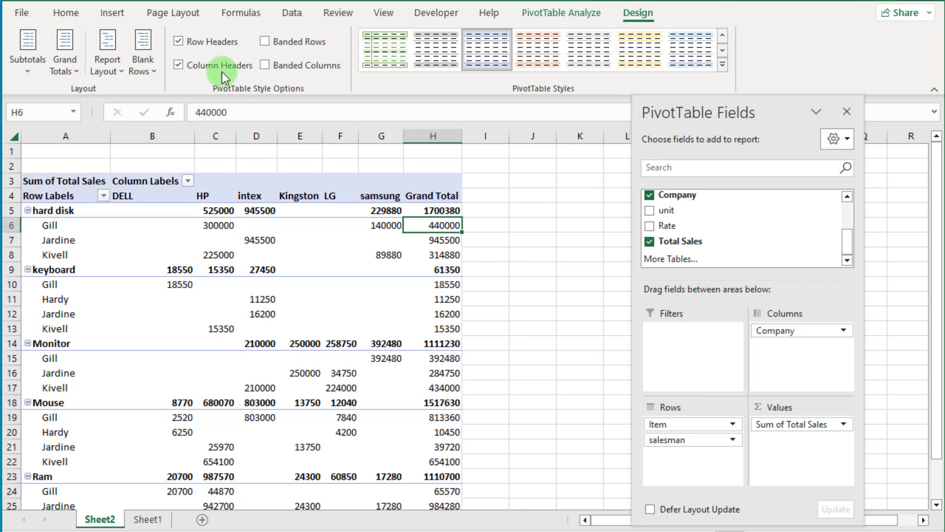
pyautogui.click(77, 73)
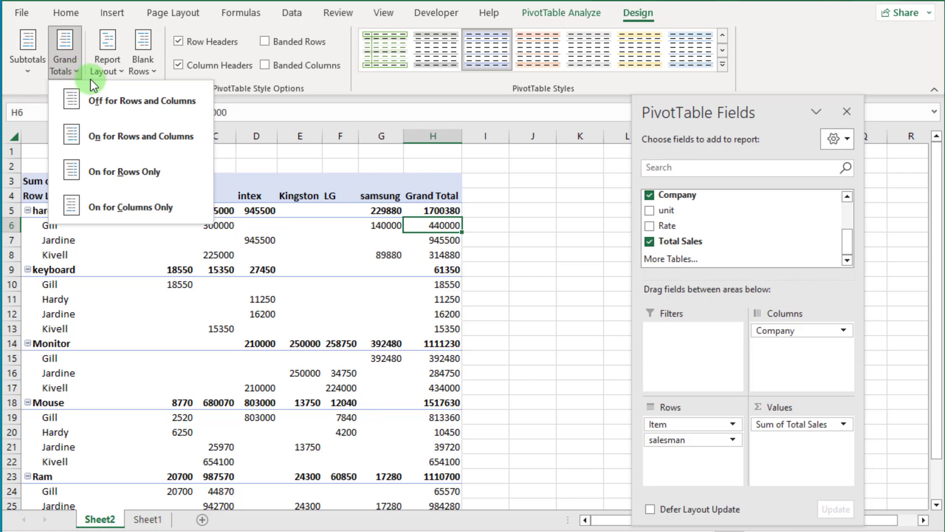
pyautogui.click(112, 103)
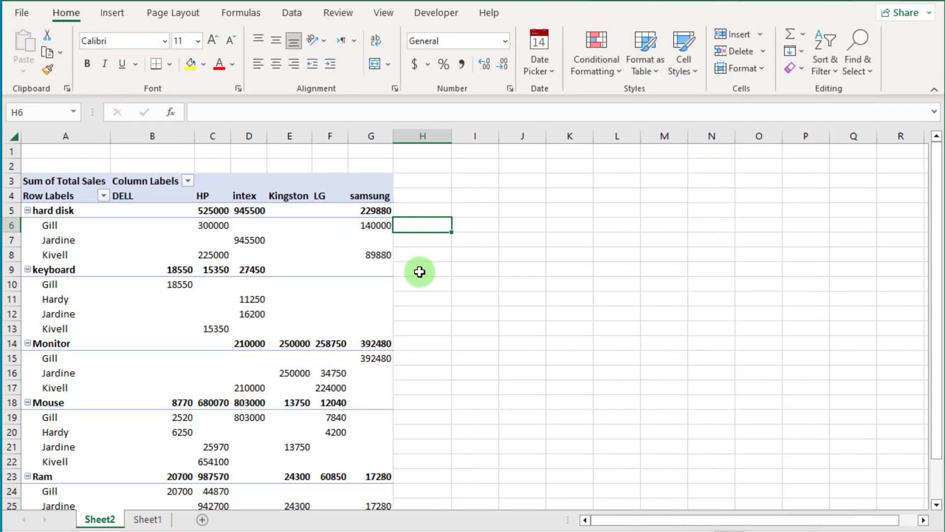
pyautogui.scroll(-1, 420, 272)
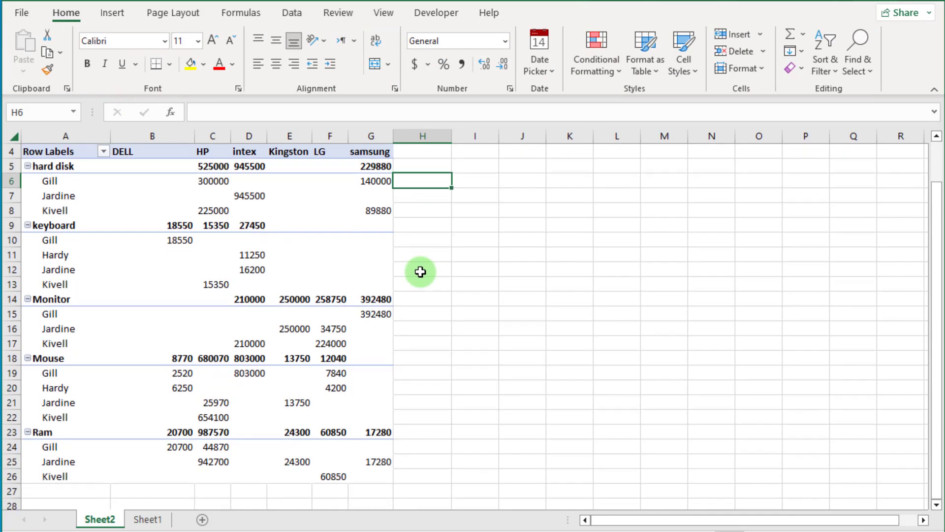
pyautogui.scroll(1, 420, 272)
pyautogui.scroll(-1, 421, 270)
pyautogui.moveTo(424, 169); pyautogui.dragTo(428, 400)
pyautogui.moveTo(132, 491); pyautogui.dragTo(390, 490)
pyautogui.moveTo(443, 315); pyautogui.dragTo(443, 389)
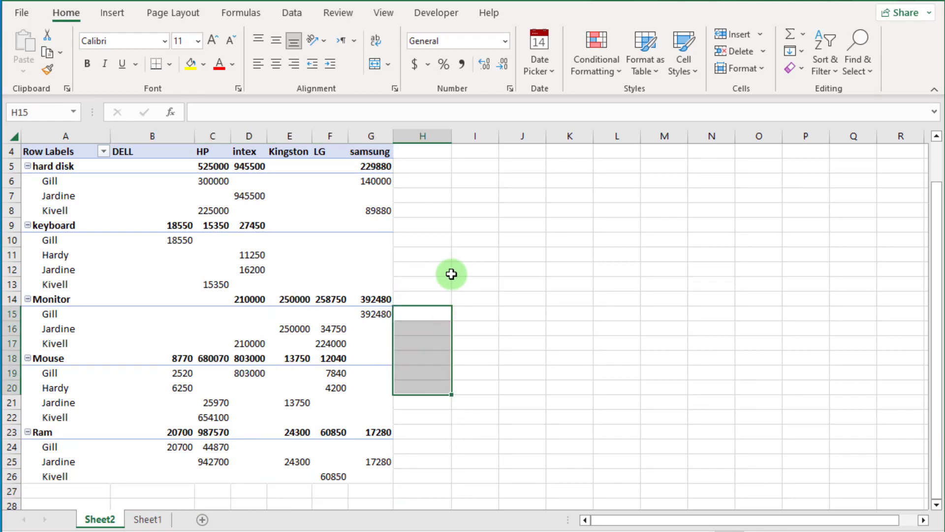
pyautogui.hotkey('ctrl', 'z')
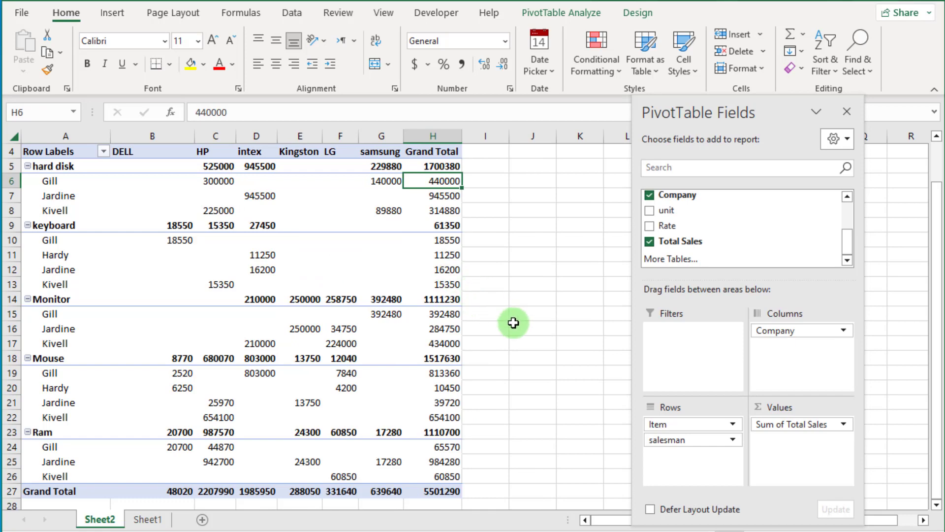
# - Set PivotTable Options to show 0 for empty cells, then check the zeros under Kingston and LG
pyautogui.scroll(1, 310, 244)
pyautogui.scroll(-1, 364, 238)
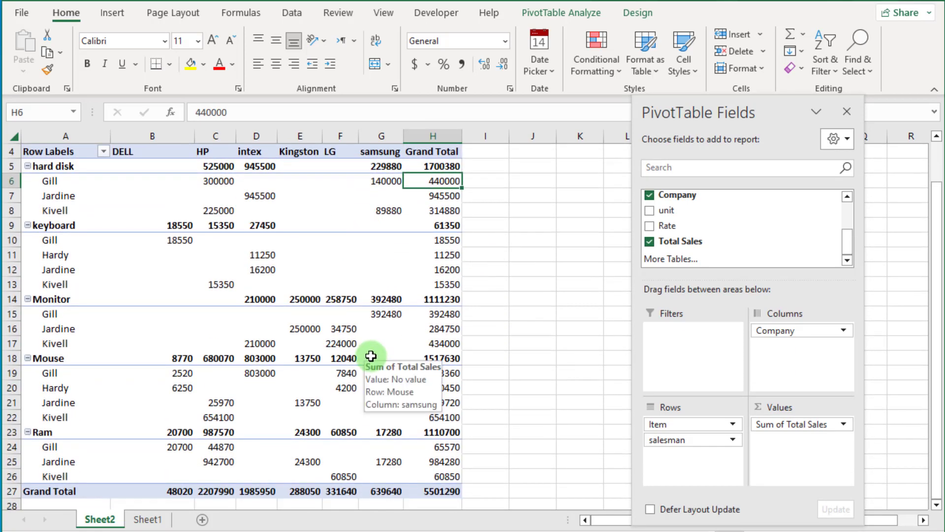
pyautogui.scroll(1, 370, 355)
pyautogui.scroll(-1, 370, 355)
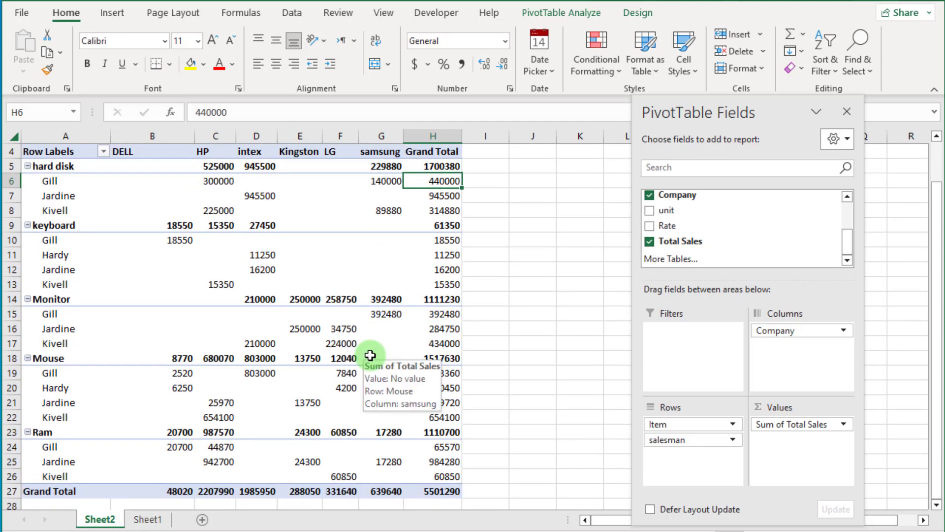
pyautogui.moveTo(145, 179)
pyautogui.mouseDown()
pyautogui.moveTo(153, 208)
pyautogui.moveTo(148, 180)
pyautogui.mouseUp()
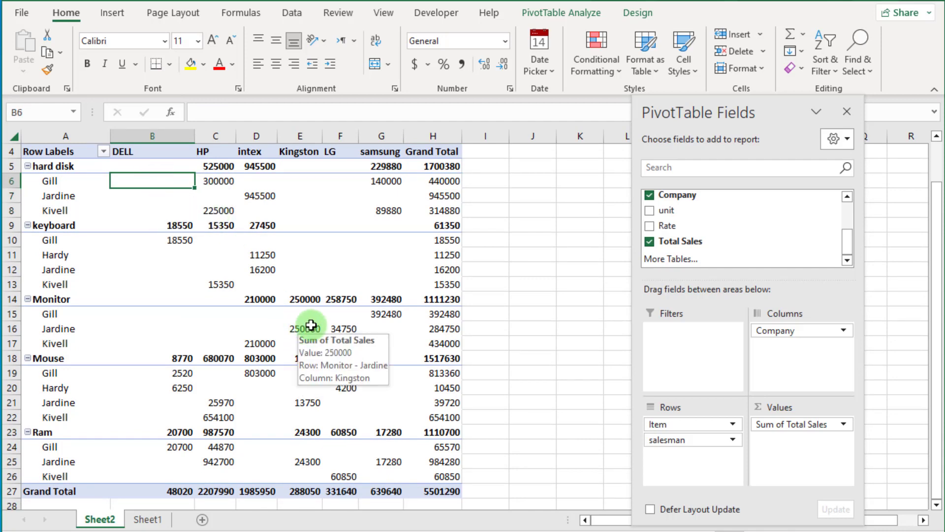
pyautogui.rightClick(161, 180)
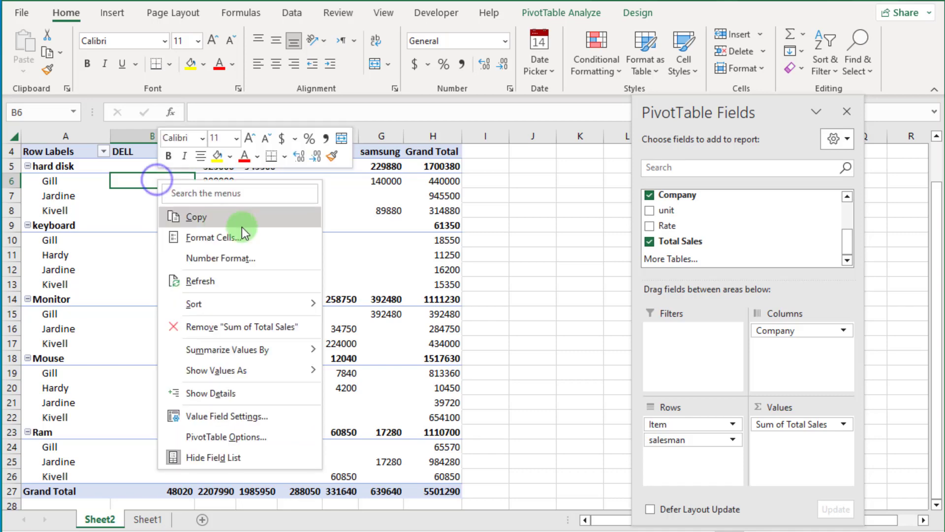
pyautogui.click(273, 436)
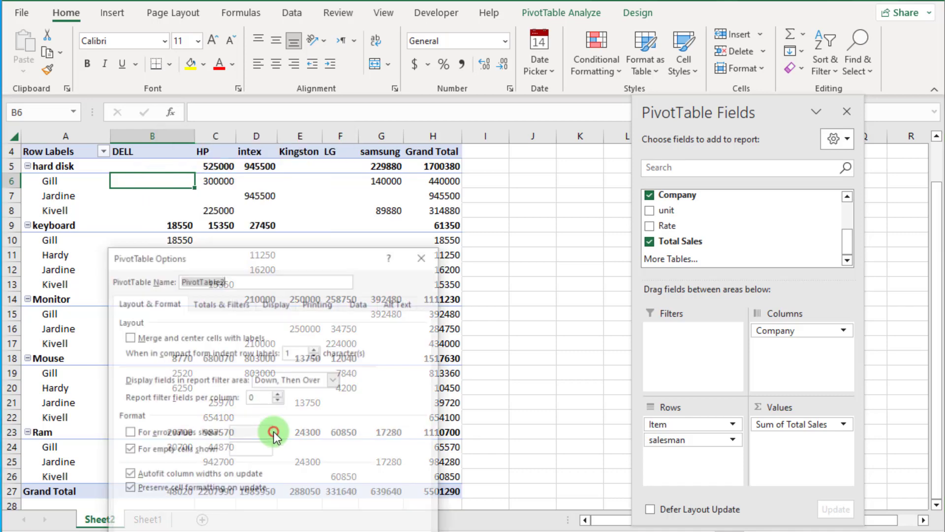
pyautogui.moveTo(363, 172); pyautogui.dragTo(388, 145)
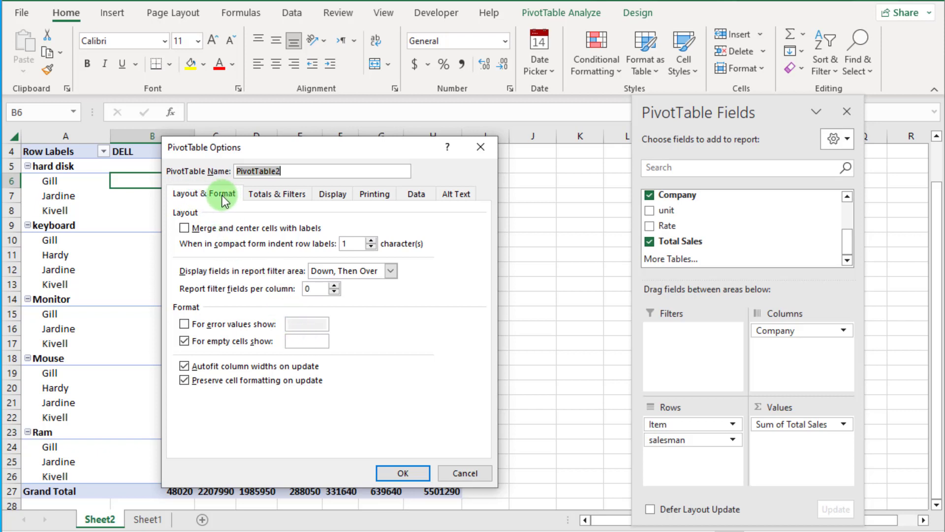
pyautogui.click(299, 340)
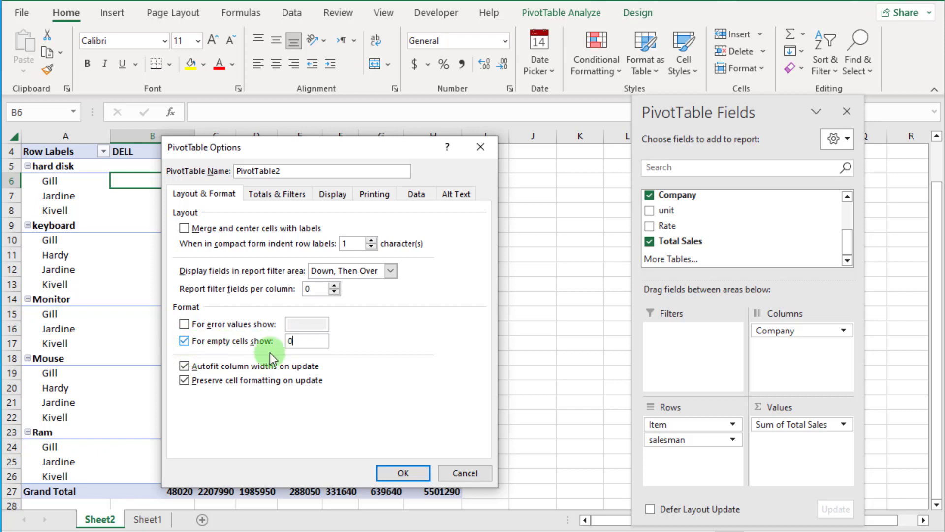
pyautogui.click(394, 471)
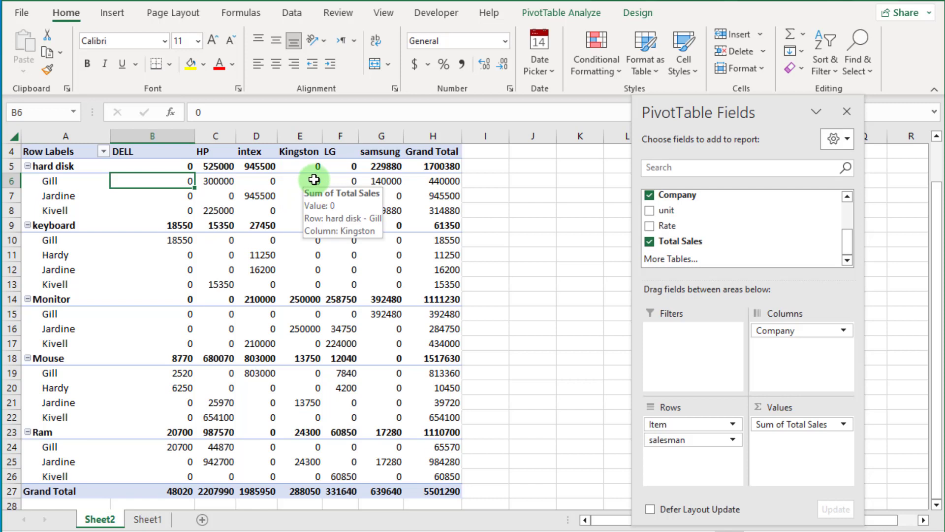
pyautogui.moveTo(319, 179); pyautogui.dragTo(353, 276)
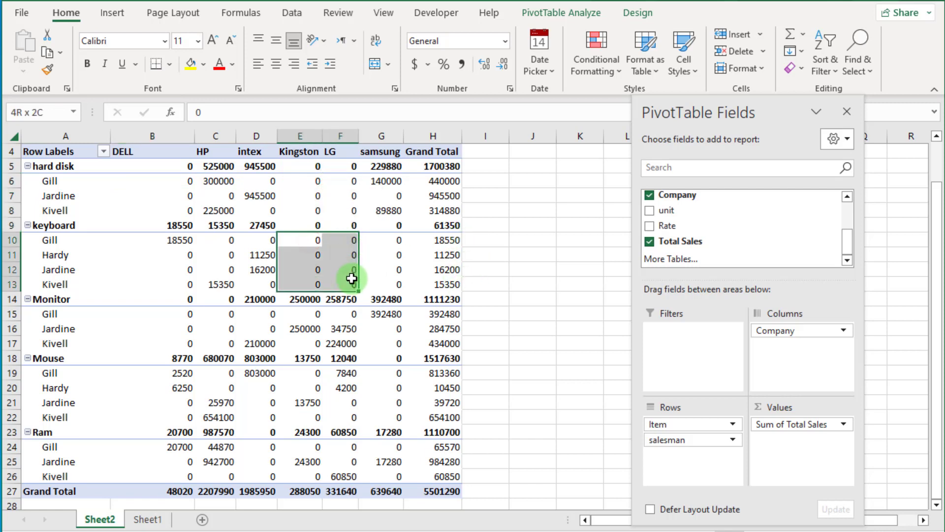
# - Select all Item labels and collapse every Item group to a single summary row
pyautogui.click(382, 284)
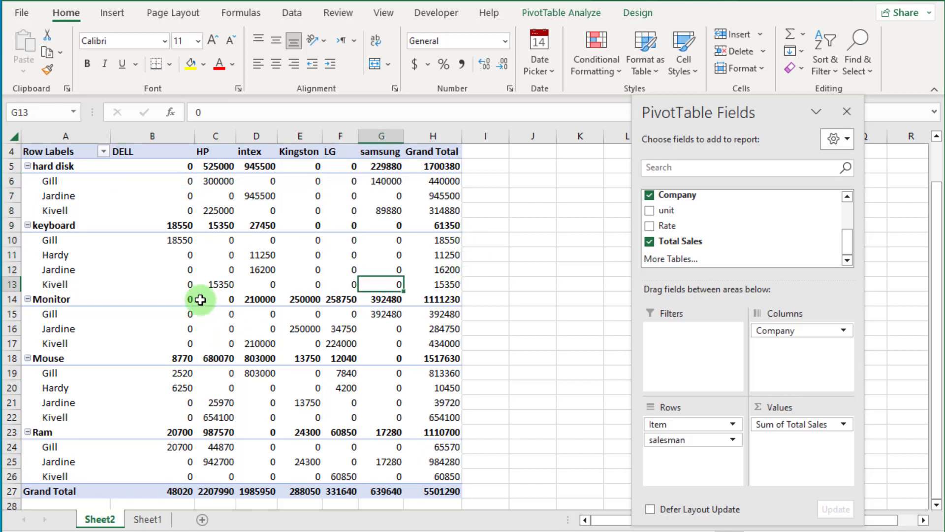
pyautogui.click(82, 157)
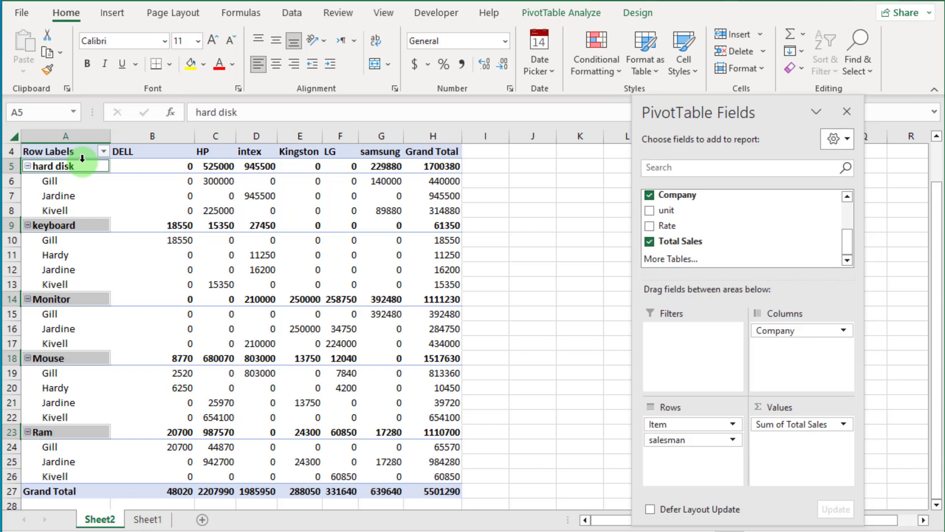
pyautogui.rightClick(81, 166)
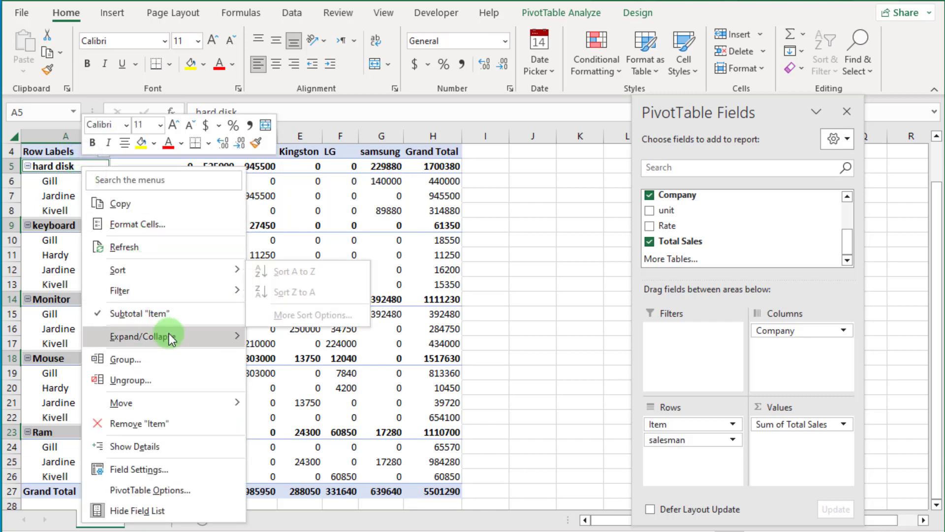
pyautogui.moveTo(173, 335)
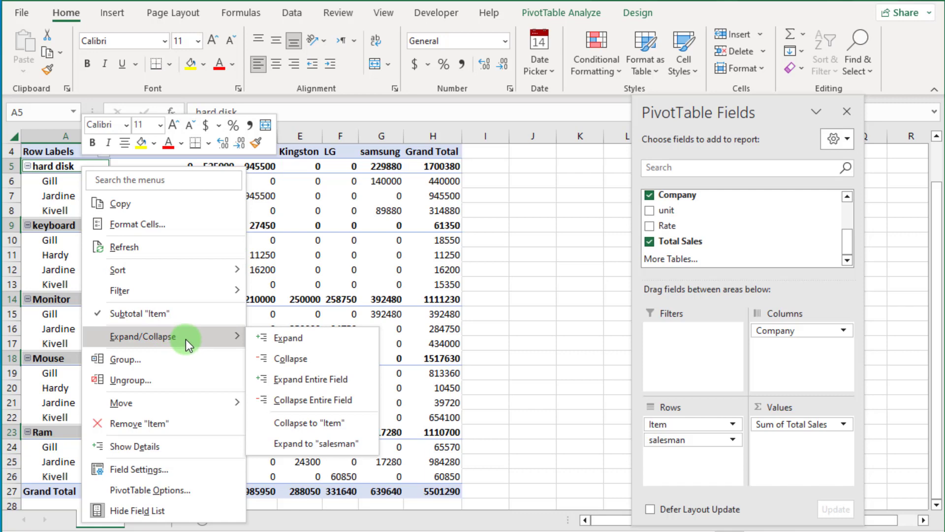
pyautogui.click(306, 359)
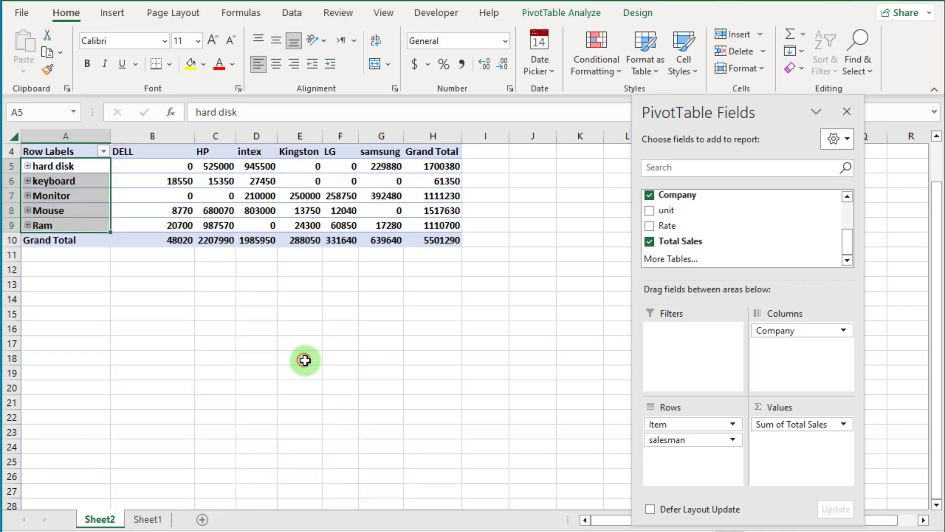
pyautogui.click(243, 303)
pyautogui.scroll(1, 251, 337)
# - Expand the Mouse item, look at its print preview, and return to the worksheet
pyautogui.click(286, 249)
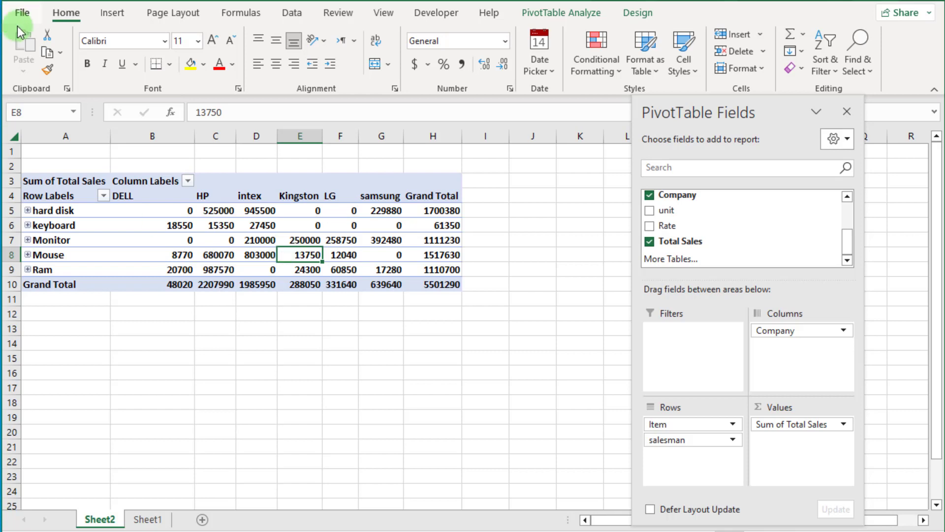
pyautogui.click(27, 254)
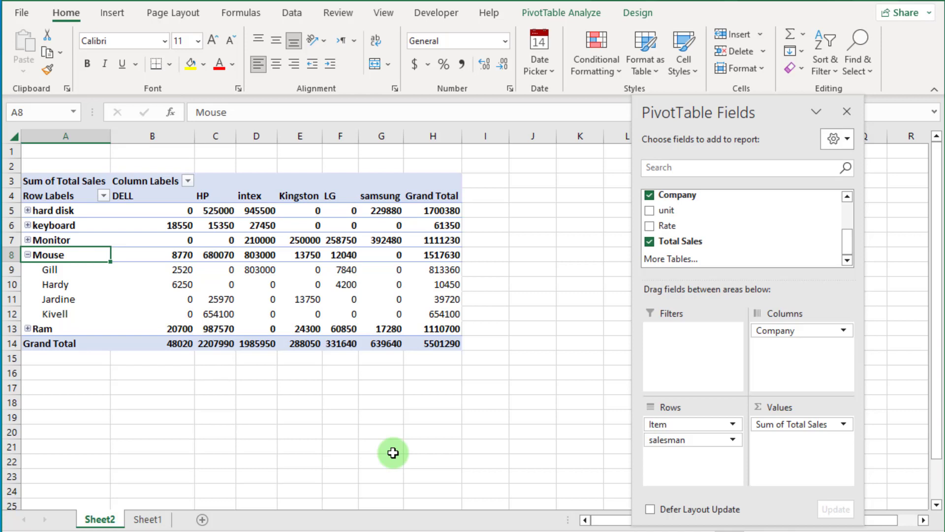
pyautogui.hotkey('ctrl', 'p')
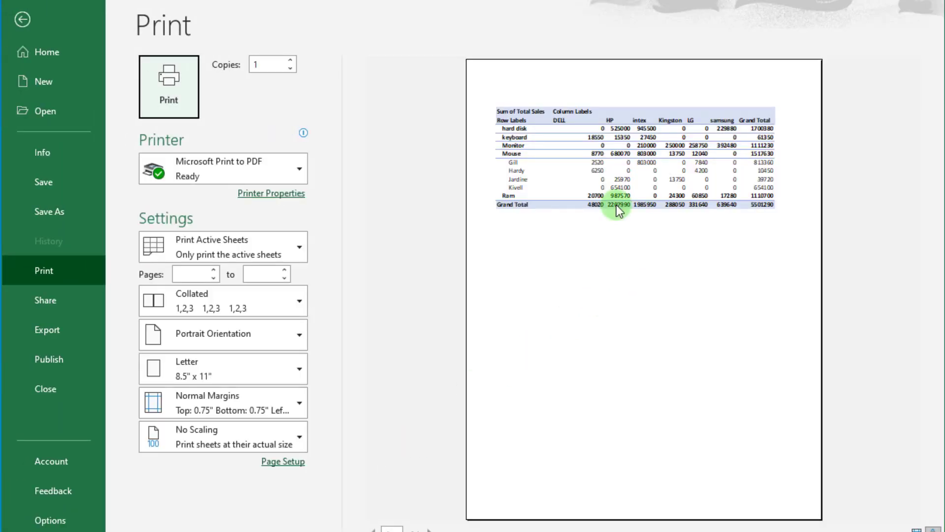
pyautogui.click(16, 20)
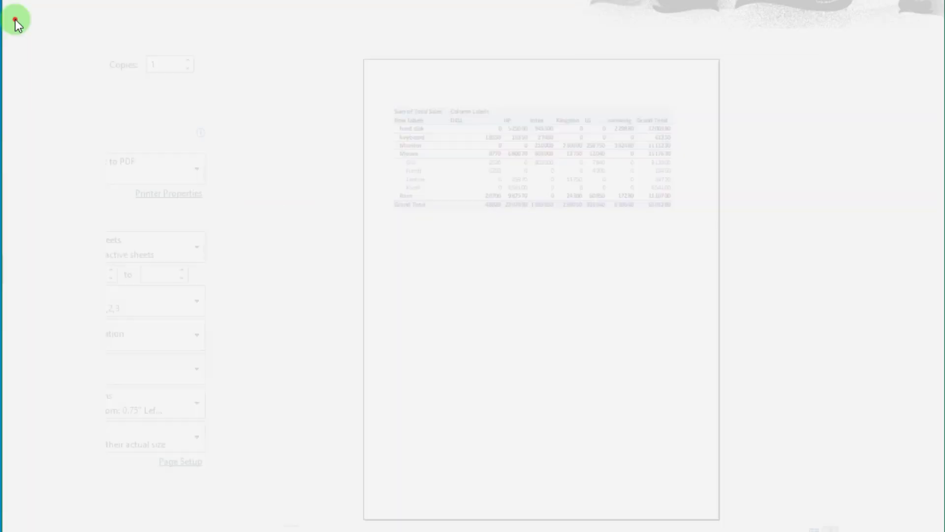
pyautogui.click(381, 240)
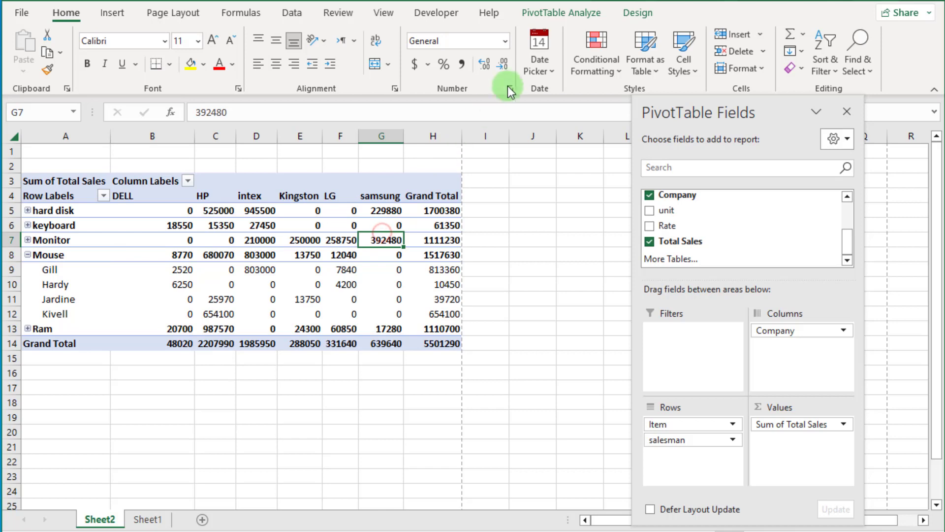
# - Apply Clear All to PivotTable2, then reselect the blank pivot placeholder
pyautogui.click(594, 13)
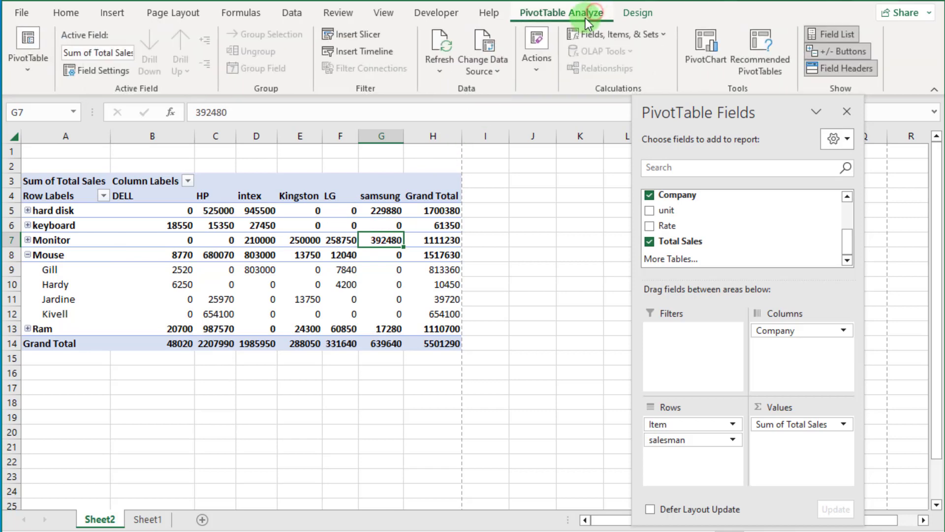
pyautogui.click(536, 62)
pyautogui.click(537, 133)
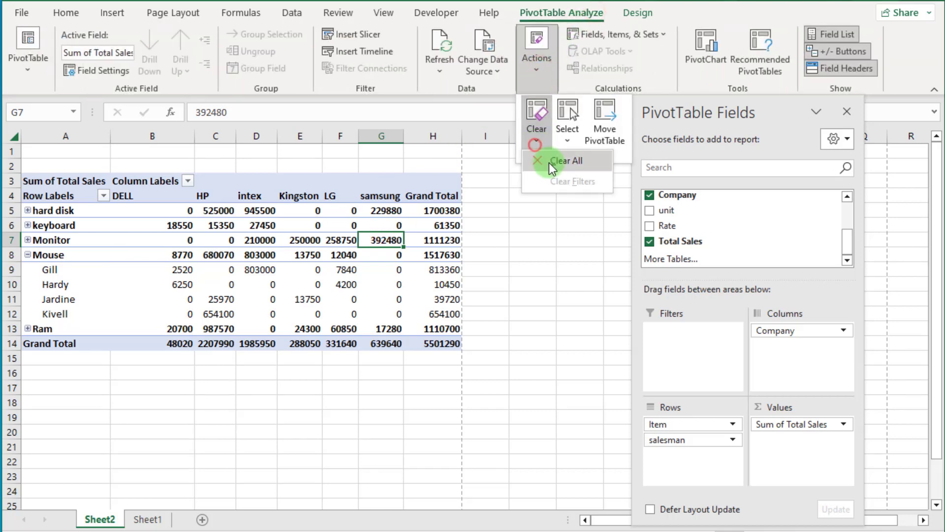
pyautogui.click(564, 162)
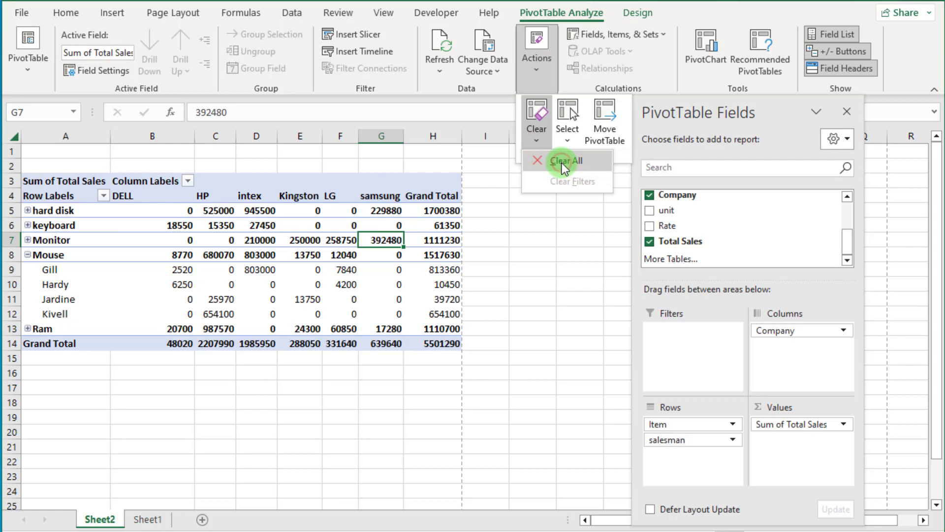
pyautogui.click(224, 255)
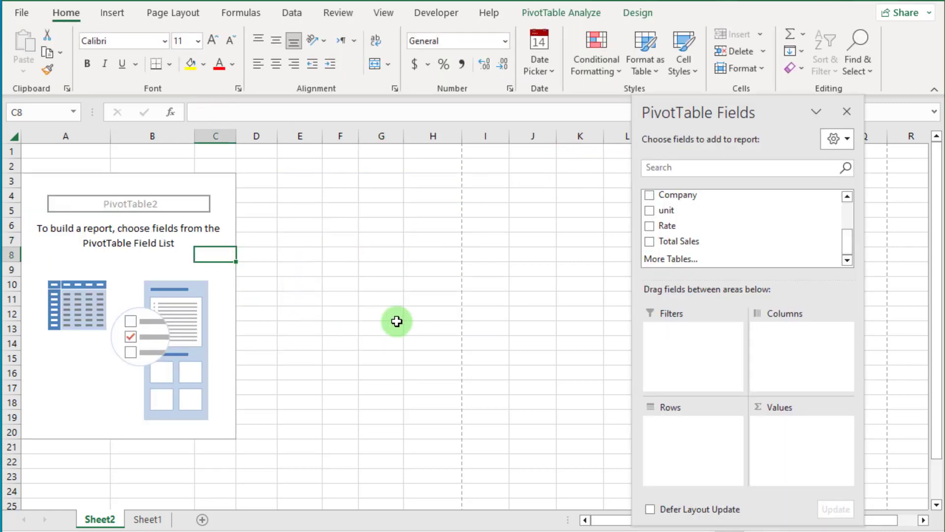
pyautogui.click(271, 268)
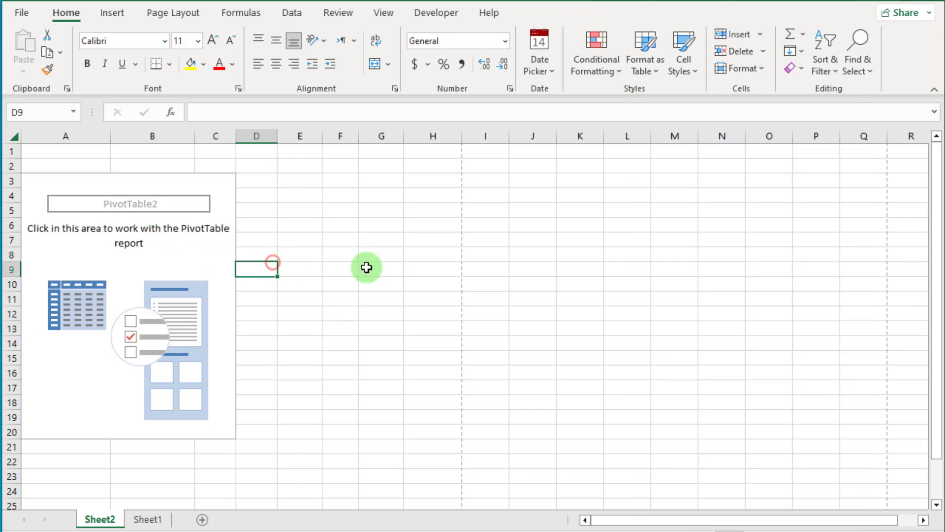
pyautogui.click(210, 253)
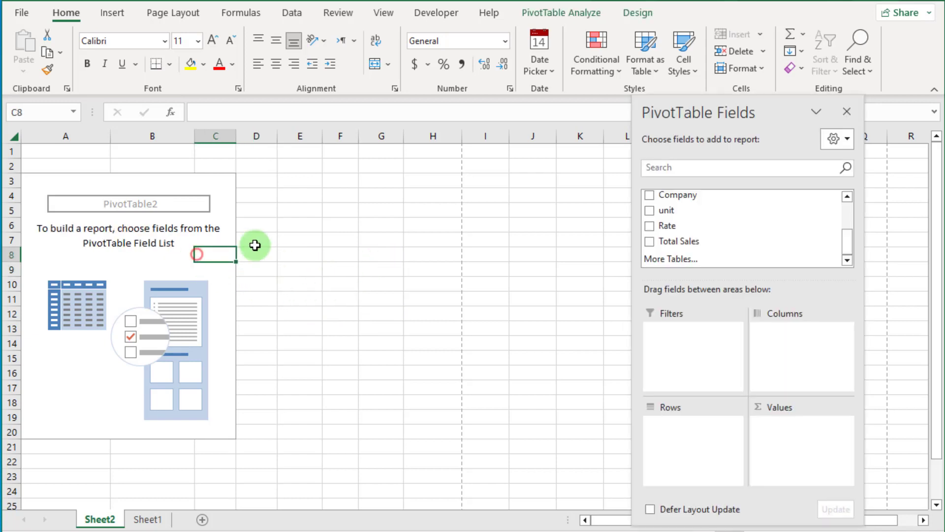
# - Turn on Classic PivotTable layout in the PivotTable Options Display settings
pyautogui.rightClick(208, 252)
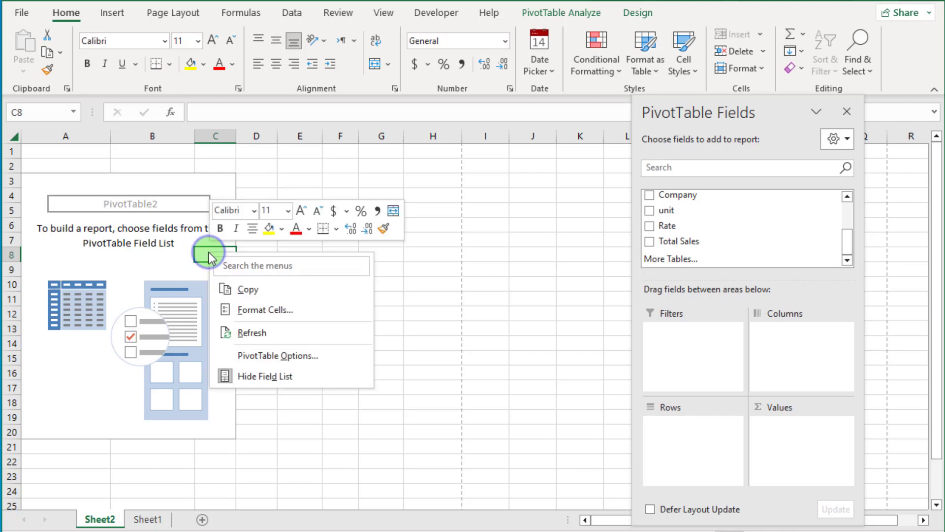
pyautogui.click(317, 355)
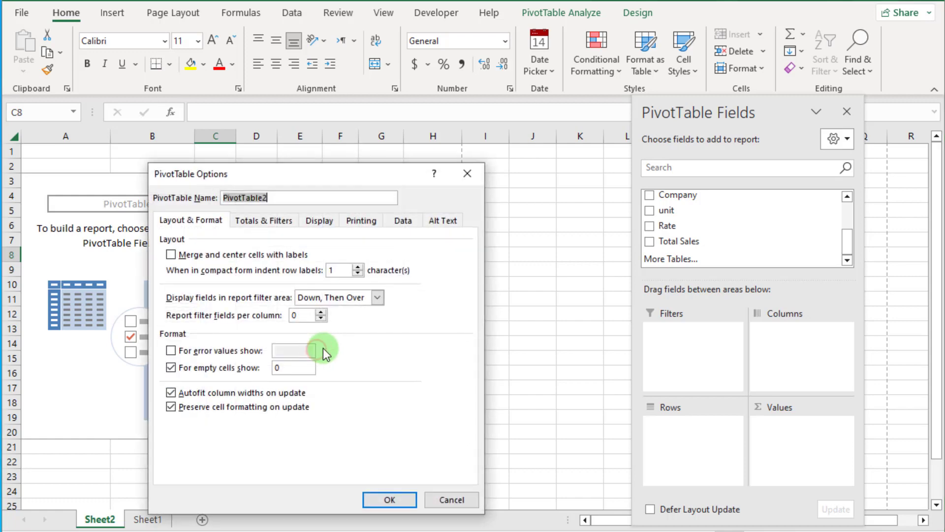
pyautogui.moveTo(345, 174); pyautogui.dragTo(450, 152)
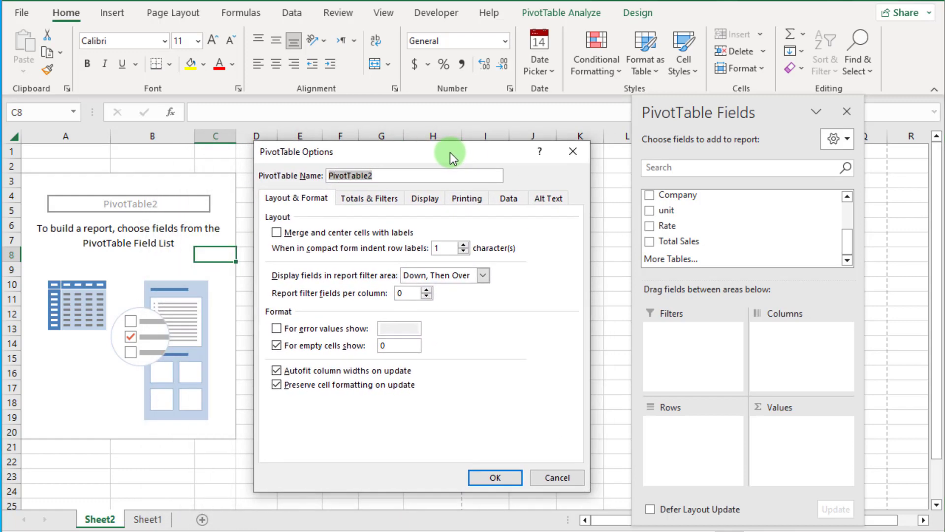
pyautogui.click(429, 199)
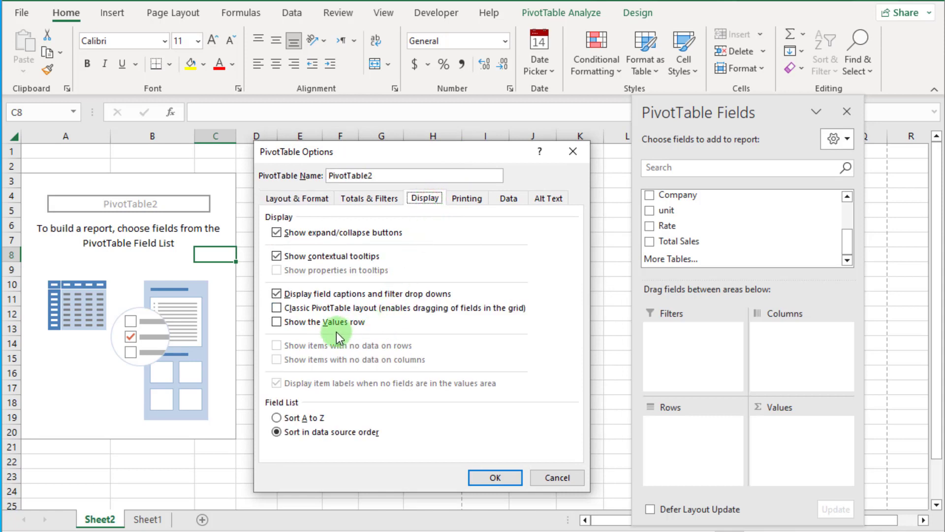
pyautogui.click(277, 308)
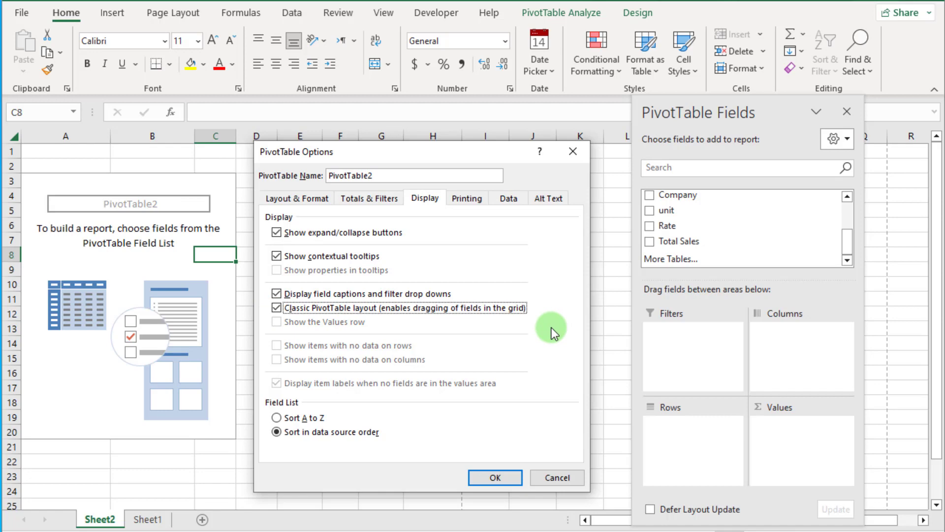
pyautogui.click(495, 477)
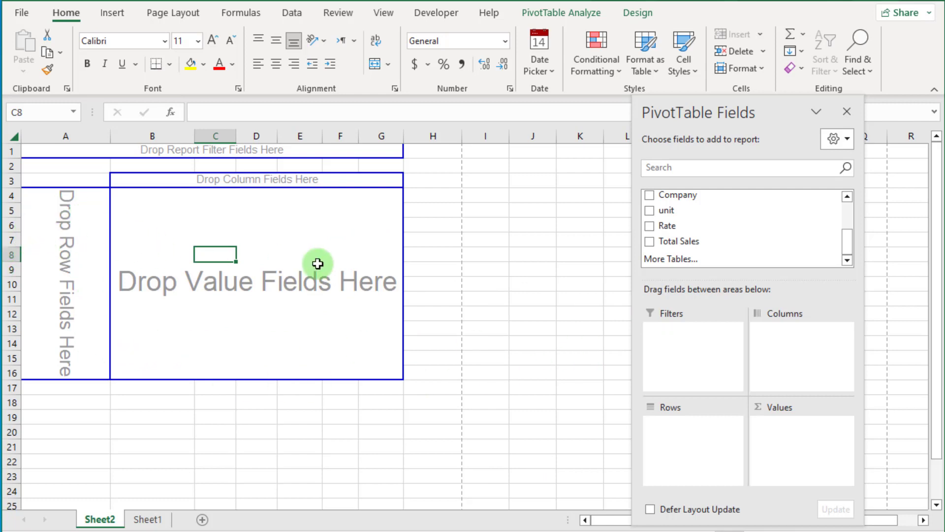
# - Place Item in rows, Company in columns and Sum of Total Sales as values (total 5501290)
pyautogui.scroll(2, 728, 253)
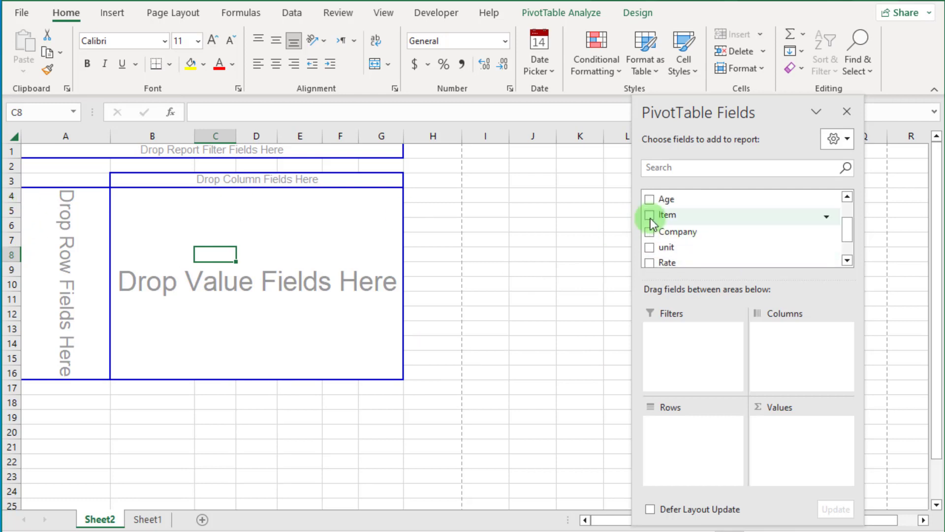
pyautogui.moveTo(671, 214); pyautogui.dragTo(60, 255)
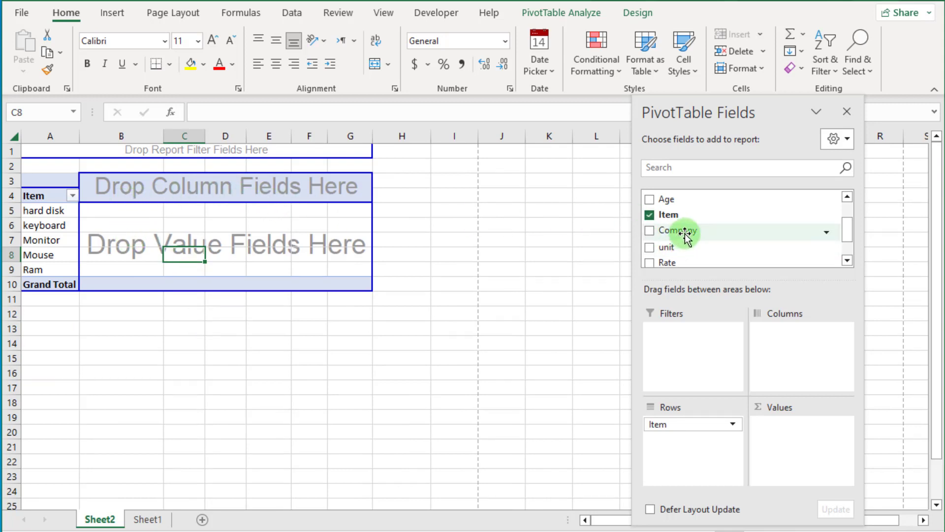
pyautogui.moveTo(684, 234); pyautogui.dragTo(202, 182)
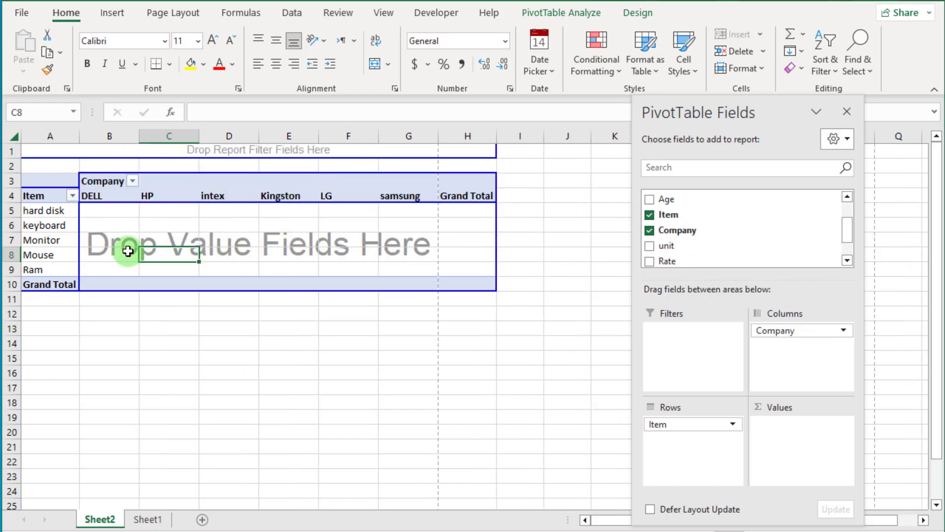
pyautogui.scroll(-1, 699, 239)
pyautogui.moveTo(682, 241); pyautogui.dragTo(266, 249)
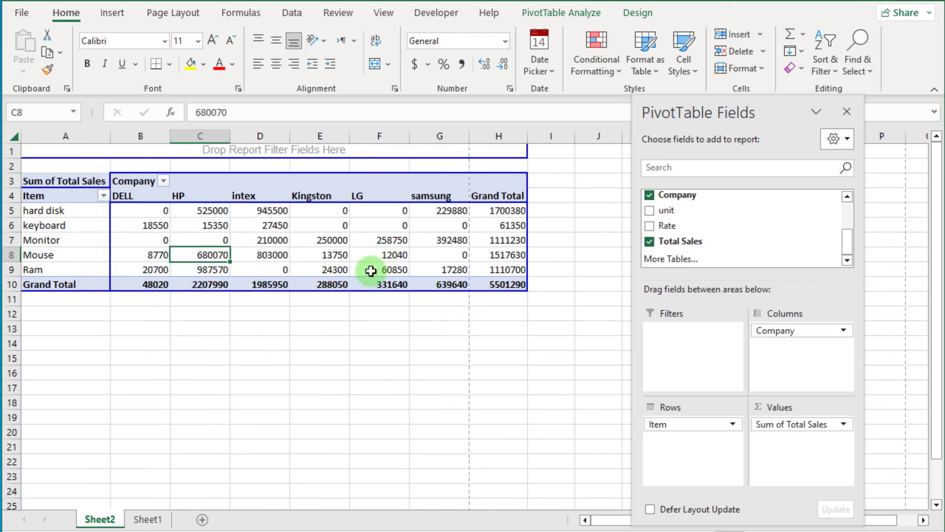
pyautogui.moveTo(371, 271)
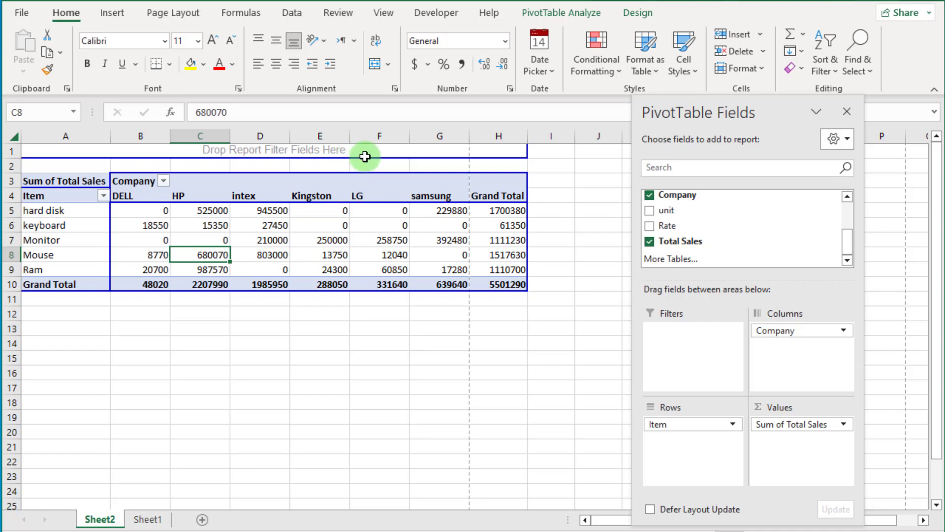
pyautogui.scroll(2, 761, 235)
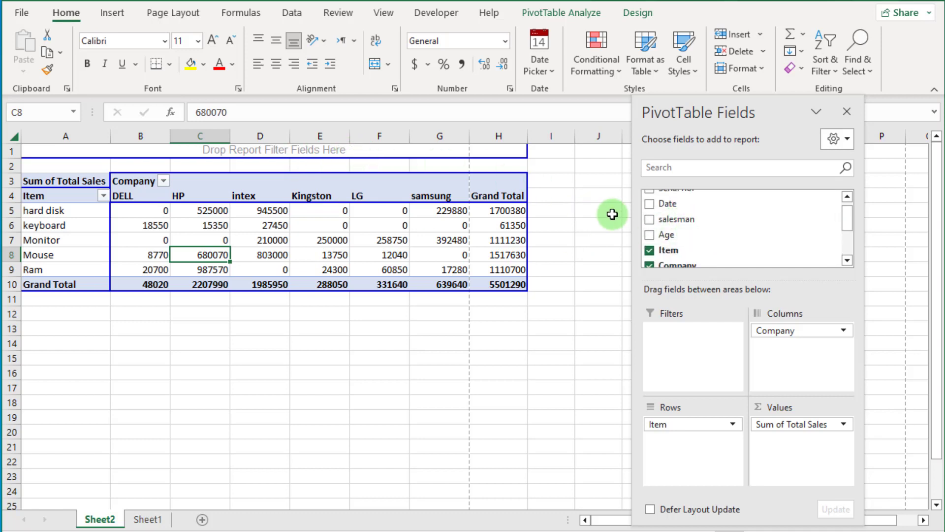
# - Add salesman as a report filter and limit the pivot to one salesman
pyautogui.moveTo(686, 220); pyautogui.dragTo(269, 153)
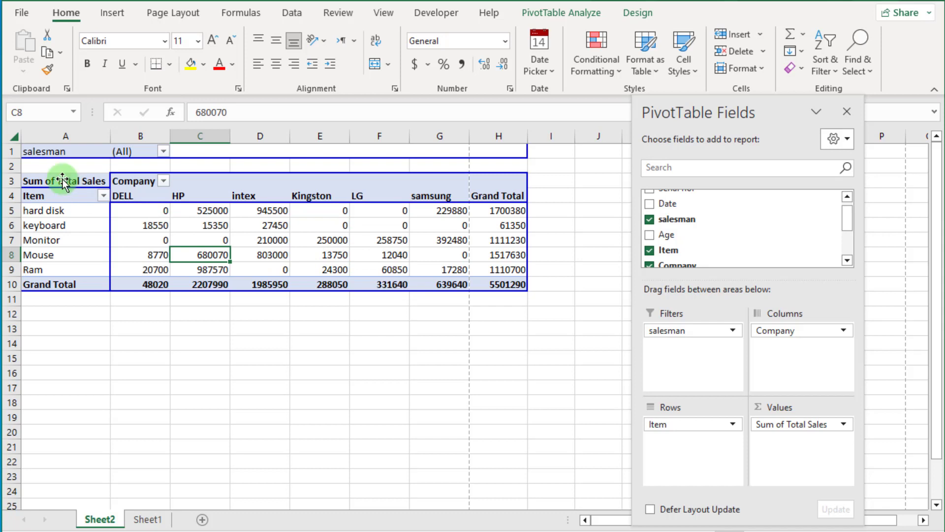
pyautogui.click(166, 152)
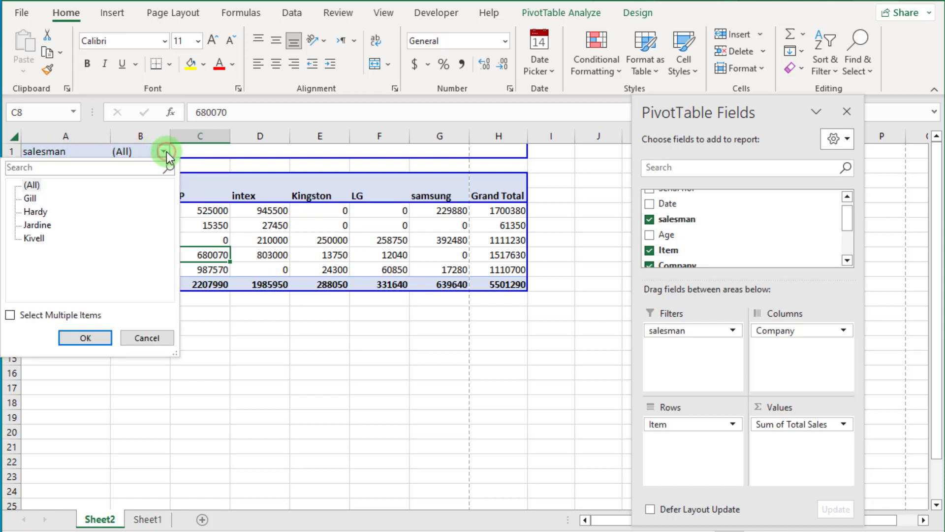
pyautogui.click(196, 150)
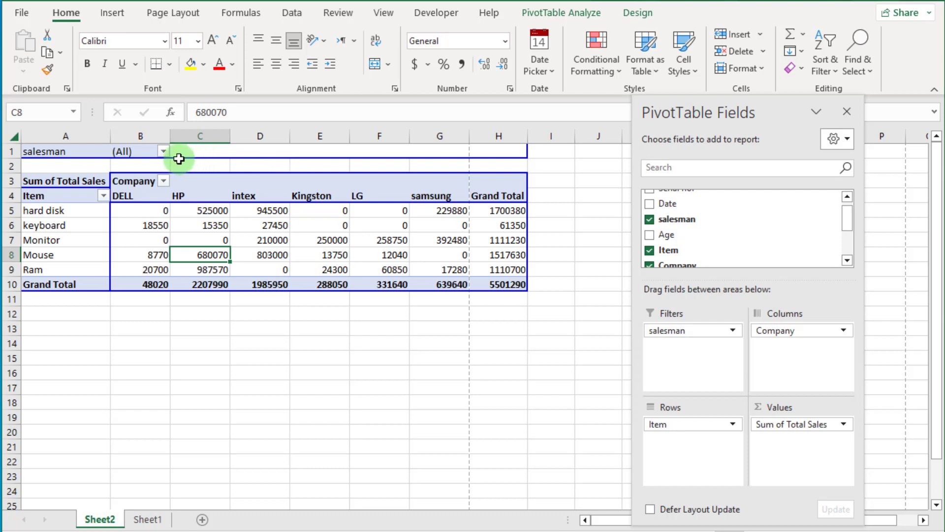
pyautogui.click(163, 152)
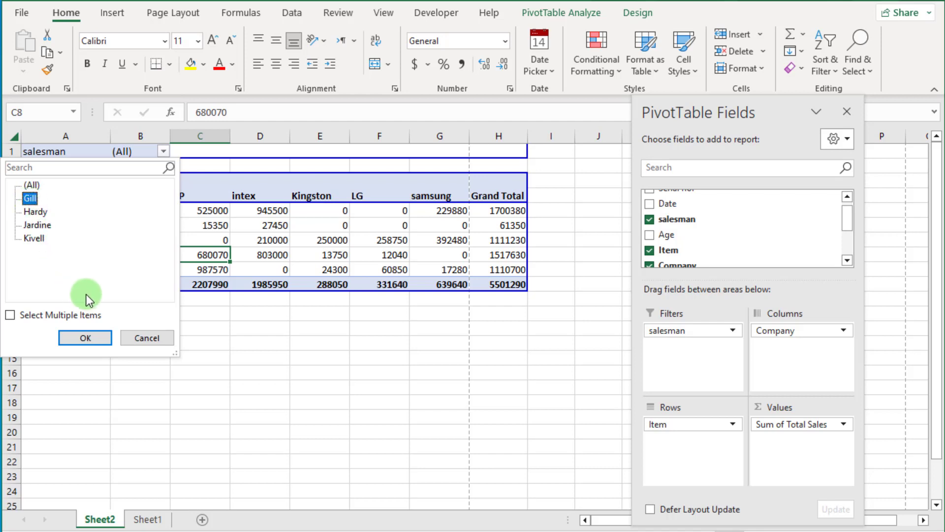
pyautogui.click(85, 337)
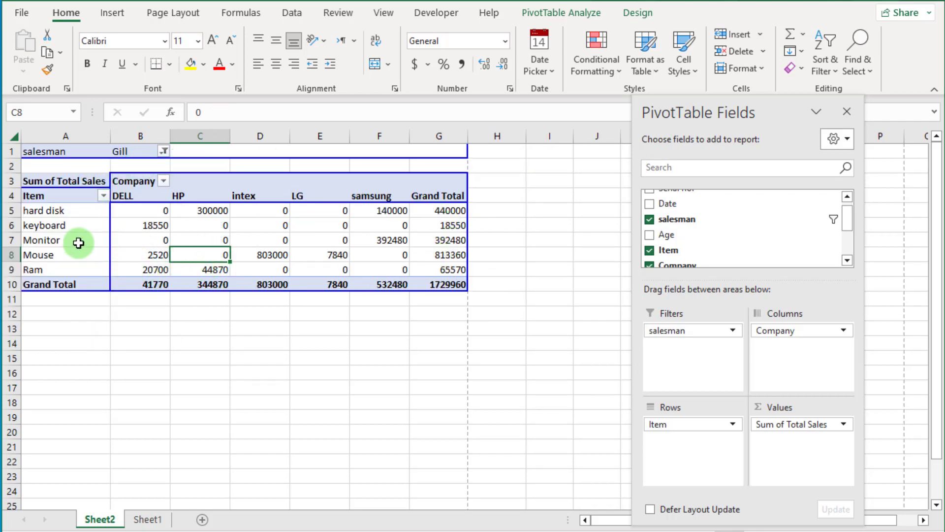
# - Enable Select Multiple Items and tick two salesmen, bringing the grand total to 1751660
pyautogui.click(163, 152)
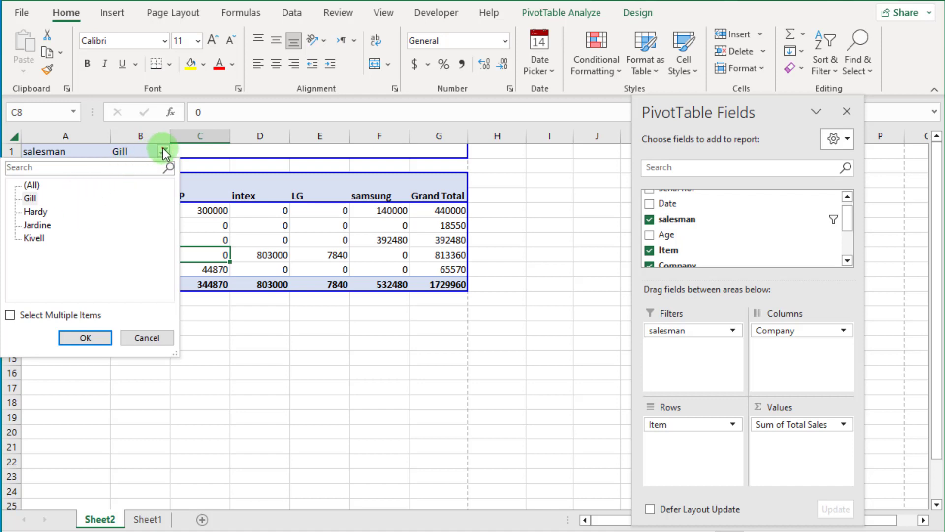
pyautogui.click(164, 152)
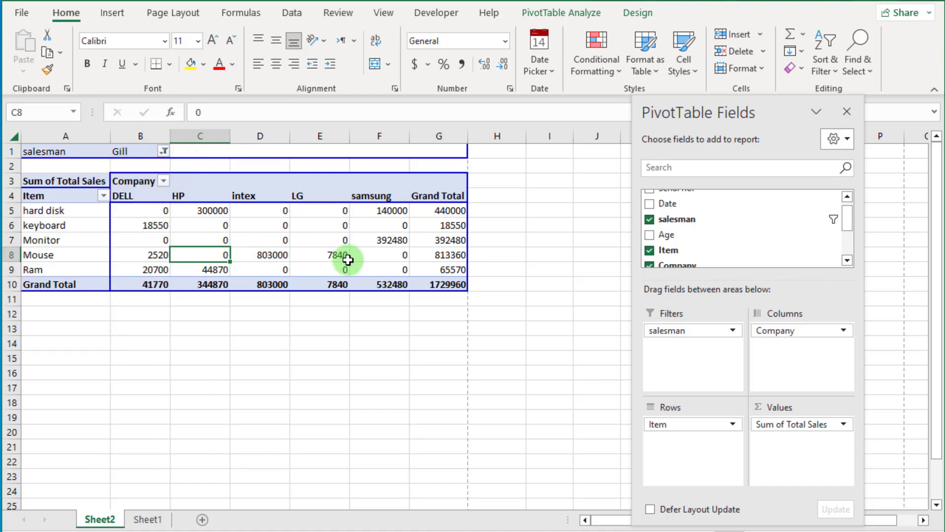
pyautogui.moveTo(348, 259)
pyautogui.click(164, 151)
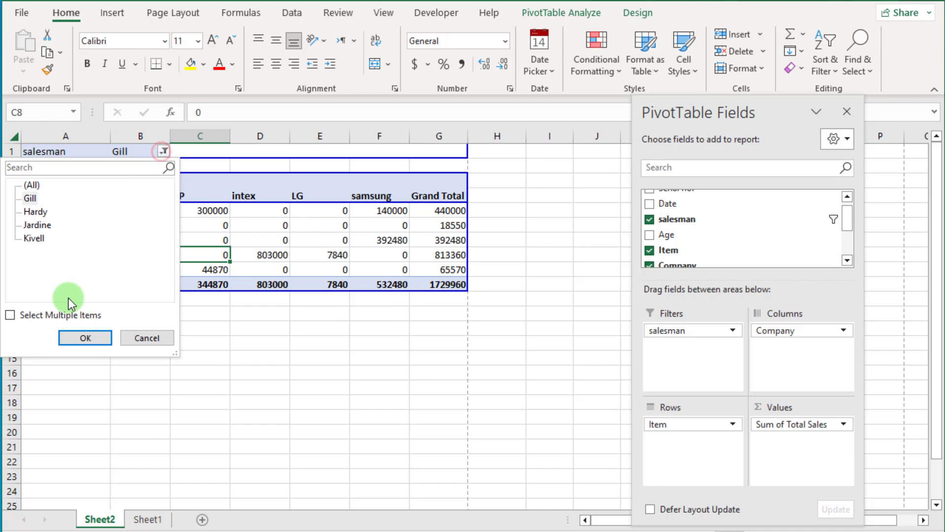
pyautogui.click(11, 318)
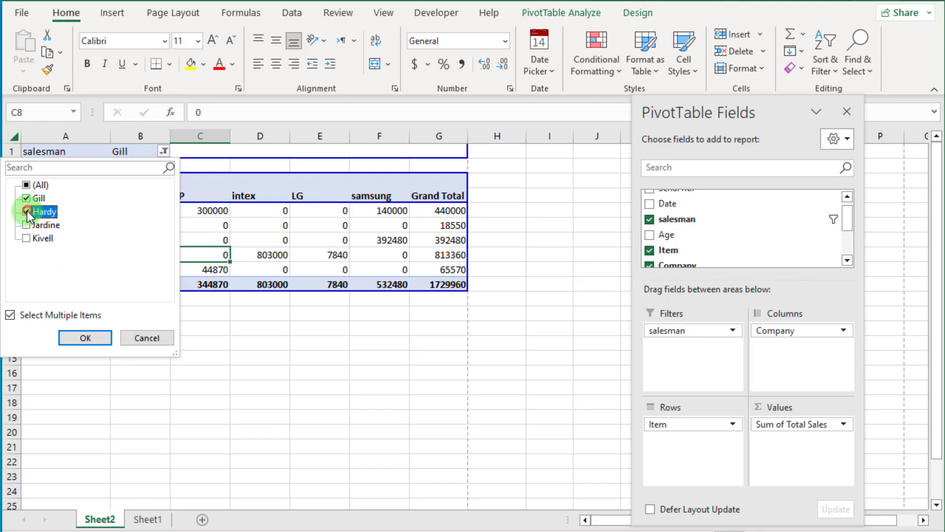
pyautogui.click(84, 336)
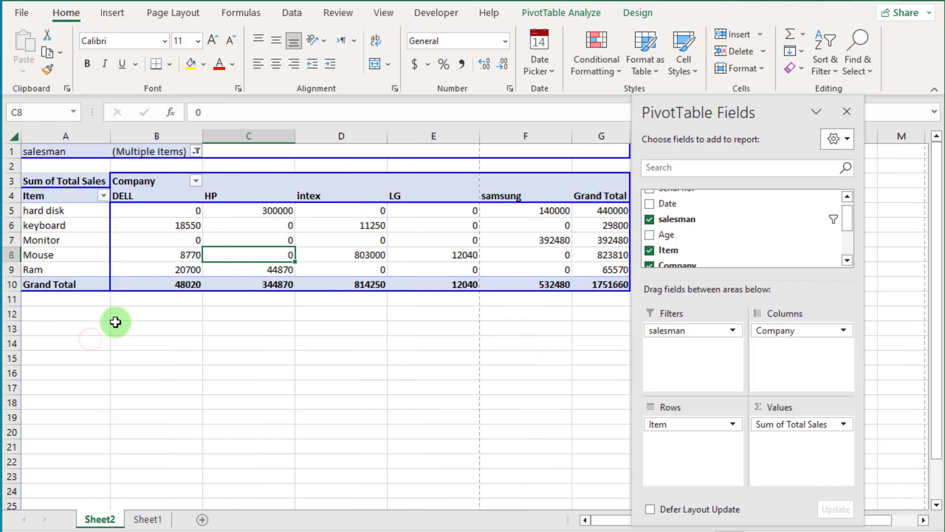
pyautogui.moveTo(689, 114); pyautogui.dragTo(740, 106)
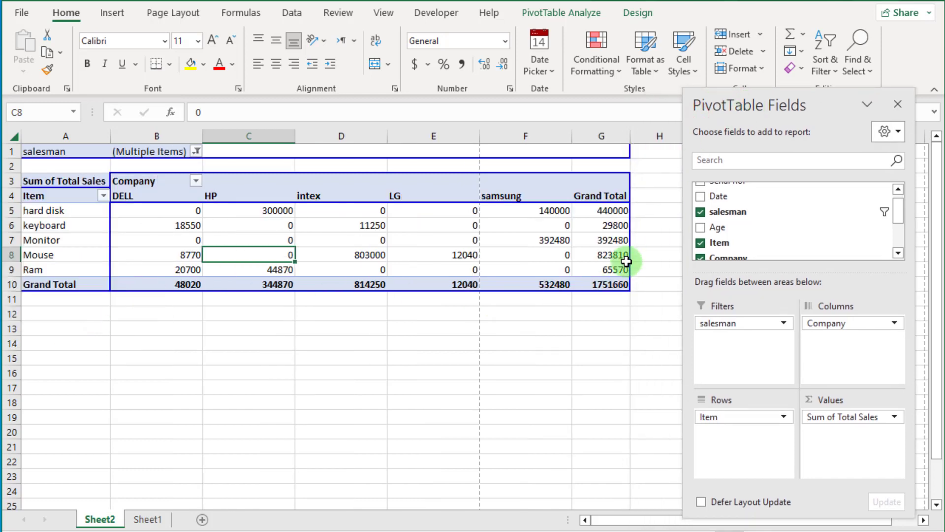
# - Review the salesman filter unchanged, then Clear All fields from the PivotTable
pyautogui.click(196, 151)
pyautogui.click(49, 212)
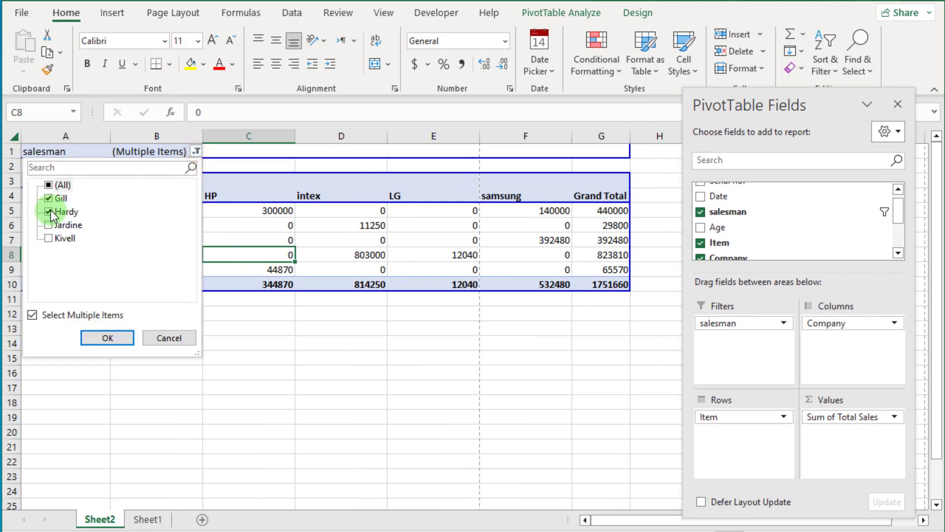
pyautogui.click(169, 338)
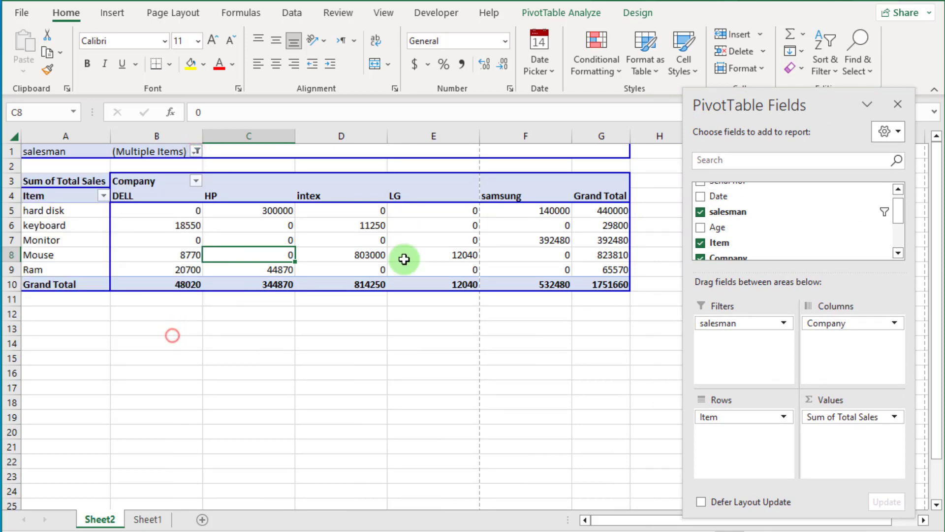
pyautogui.click(453, 240)
pyautogui.click(560, 17)
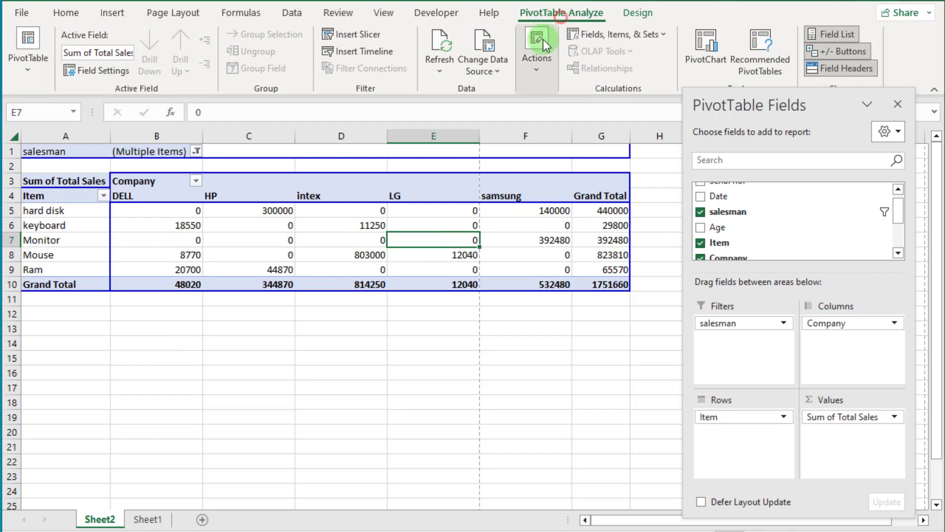
pyautogui.click(537, 54)
pyautogui.click(535, 140)
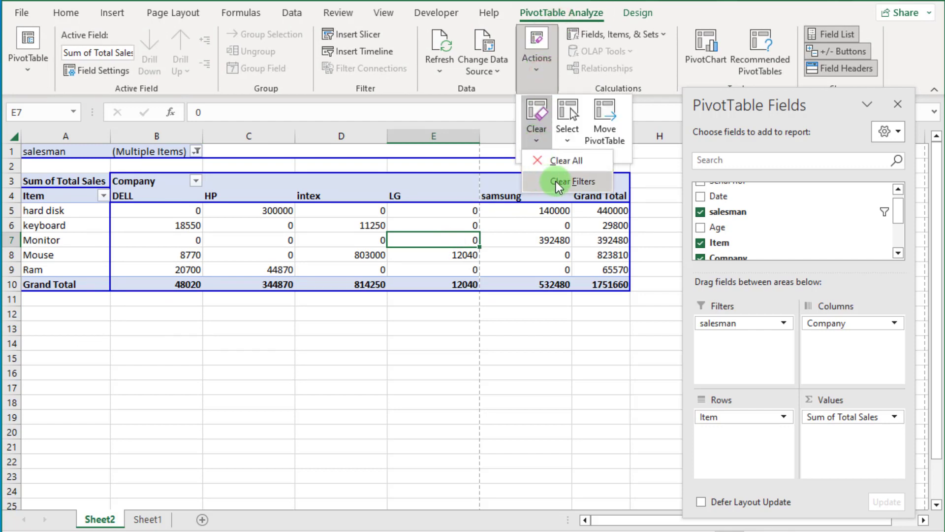
pyautogui.click(566, 162)
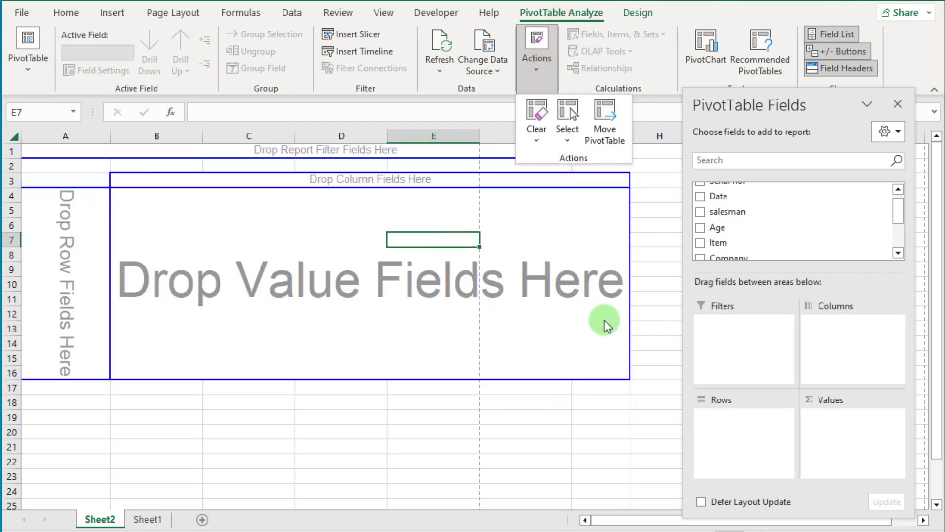
# - Turn off Classic PivotTable layout in the PivotTable Options Display settings
pyautogui.rightClick(360, 206)
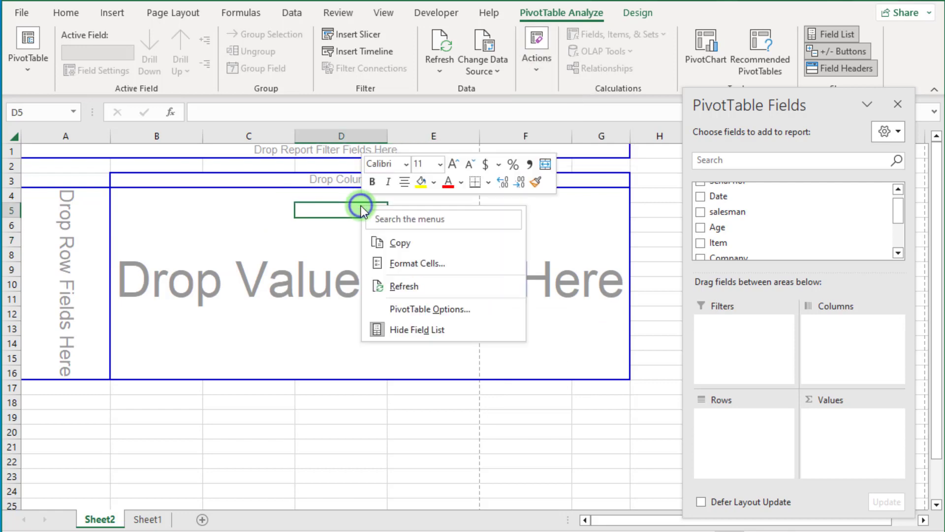
pyautogui.click(419, 309)
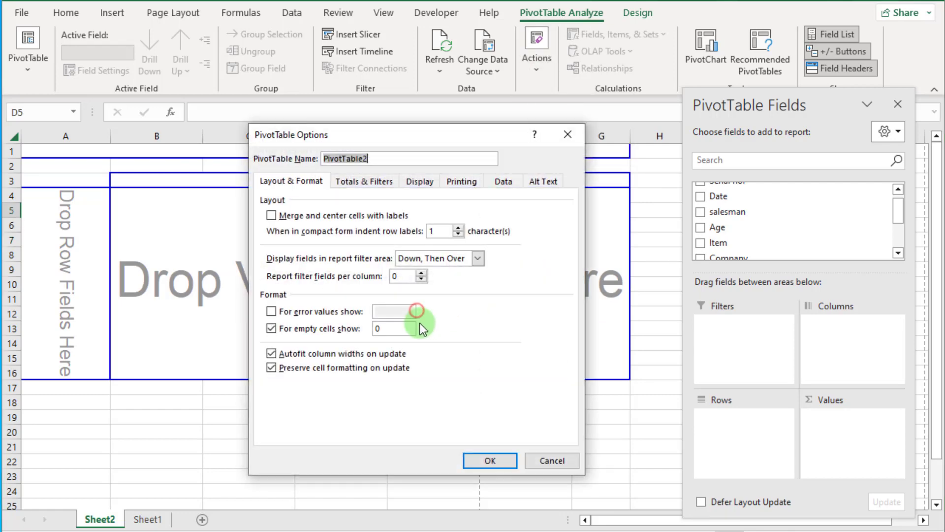
pyautogui.click(420, 181)
pyautogui.click(271, 291)
pyautogui.click(489, 460)
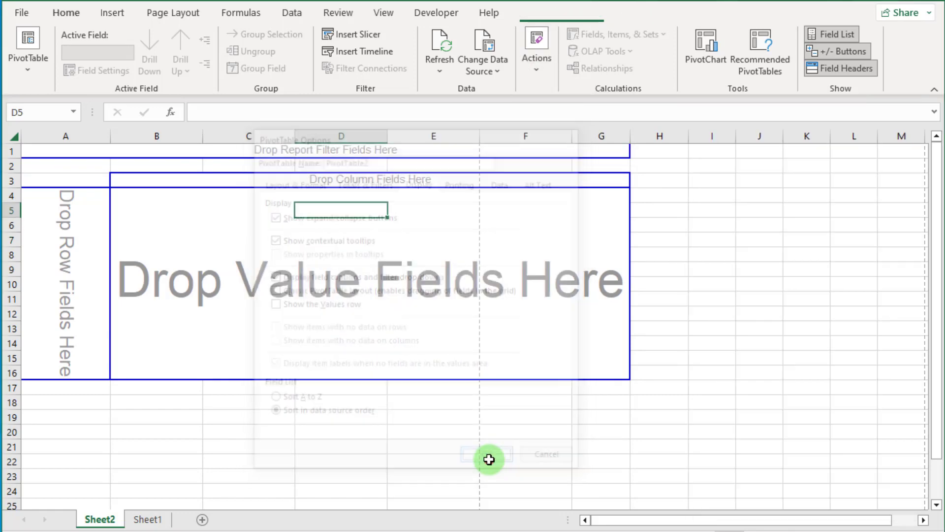
pyautogui.click(283, 247)
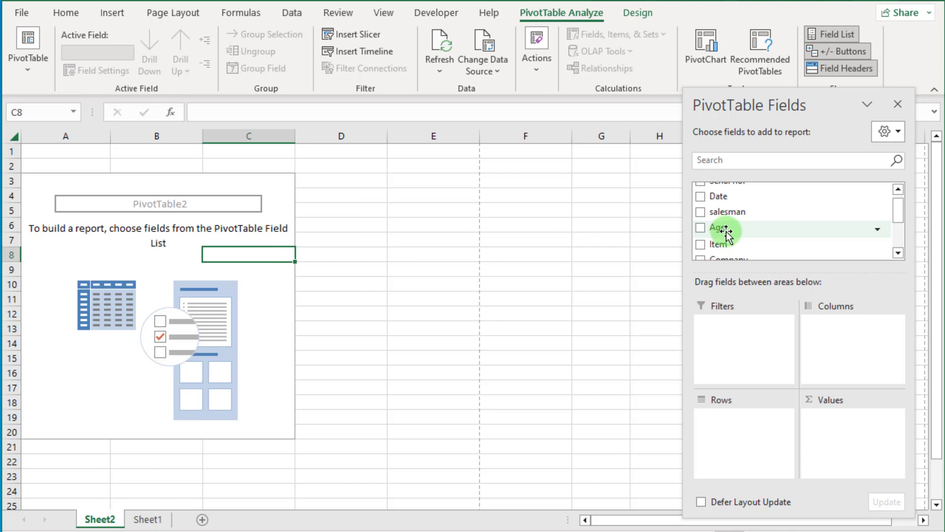
# - Add Age to rows and group it by 10 into bands 11-20, 21-30, 31-40 and 41-50
pyautogui.moveTo(728, 227); pyautogui.dragTo(750, 433)
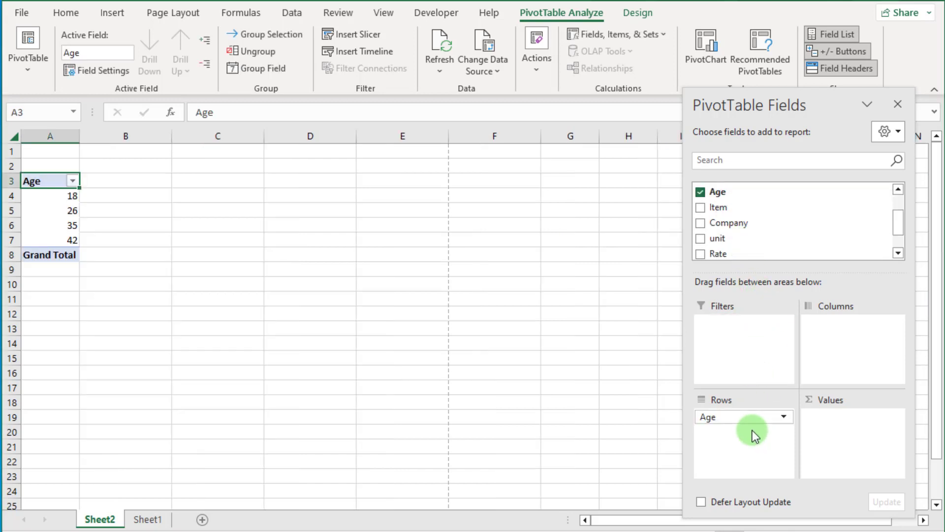
pyautogui.click(47, 211)
pyautogui.rightClick(46, 211)
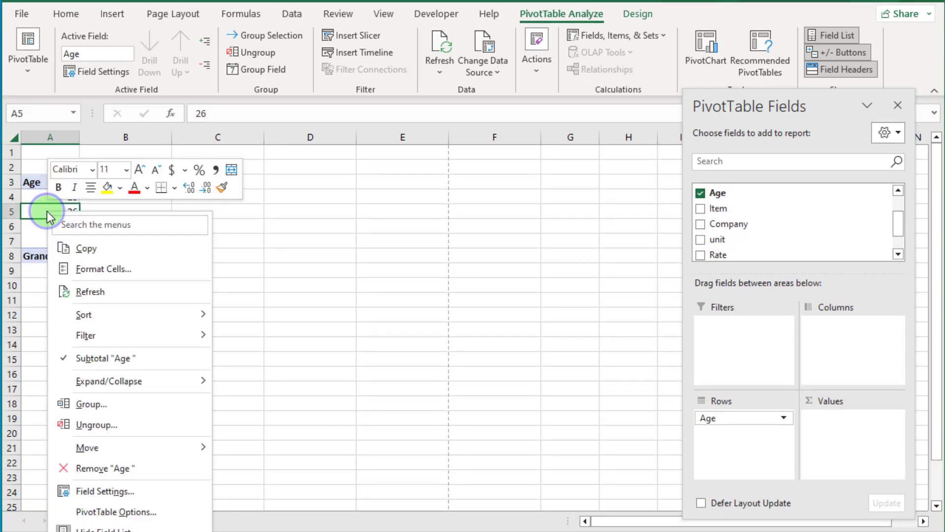
pyautogui.click(142, 411)
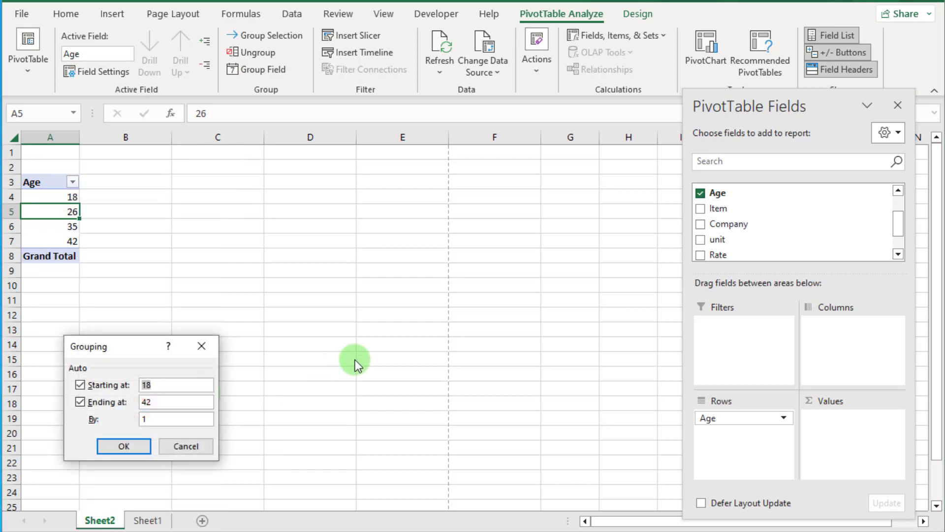
pyautogui.moveTo(141, 347); pyautogui.dragTo(303, 224)
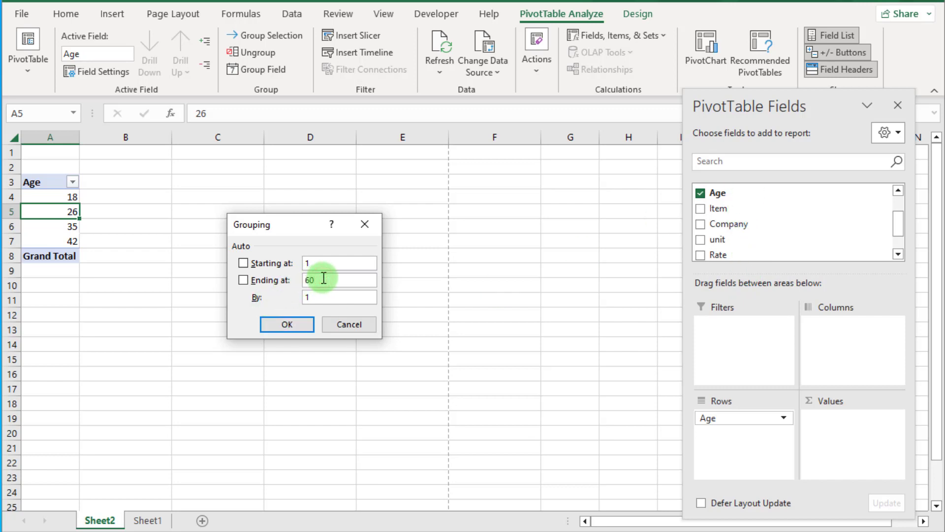
pyautogui.click(323, 278)
pyautogui.write('10')
pyautogui.click(287, 325)
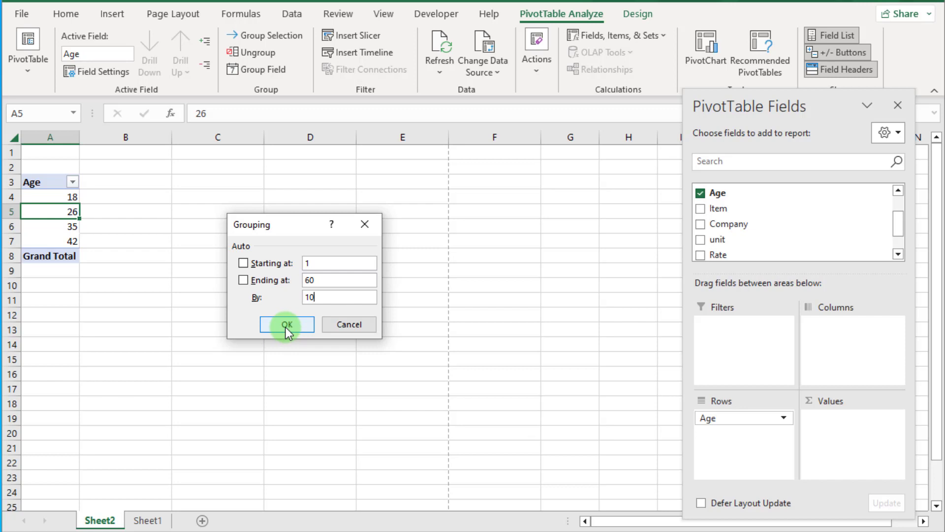
pyautogui.click(286, 326)
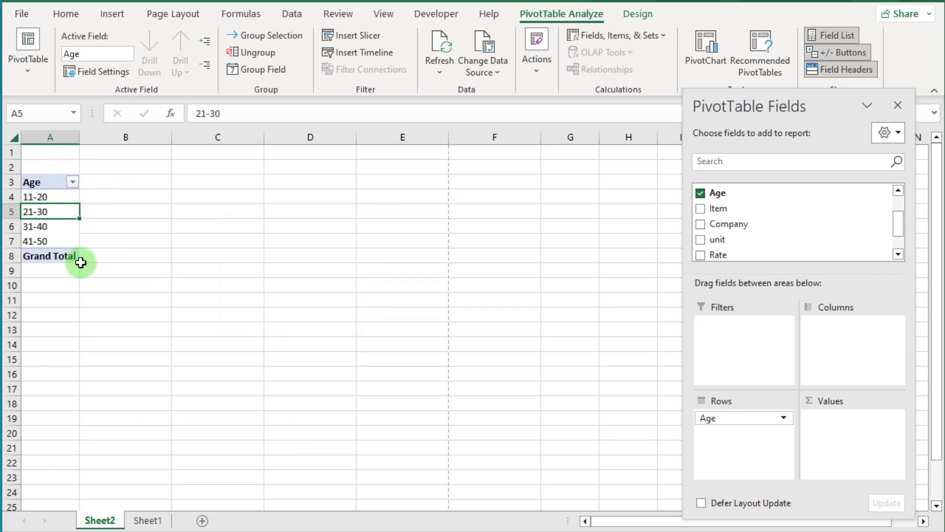
pyautogui.moveTo(54, 196); pyautogui.dragTo(61, 241)
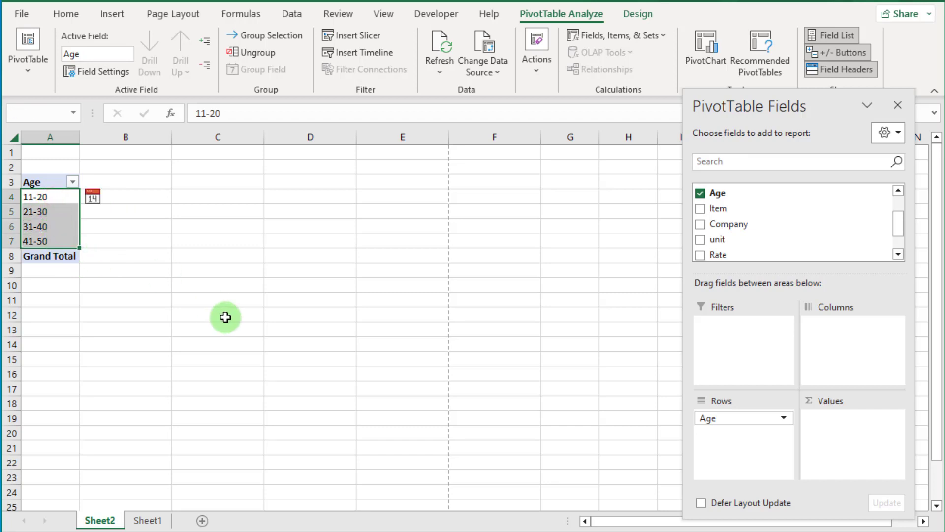
pyautogui.click(131, 239)
pyautogui.click(48, 182)
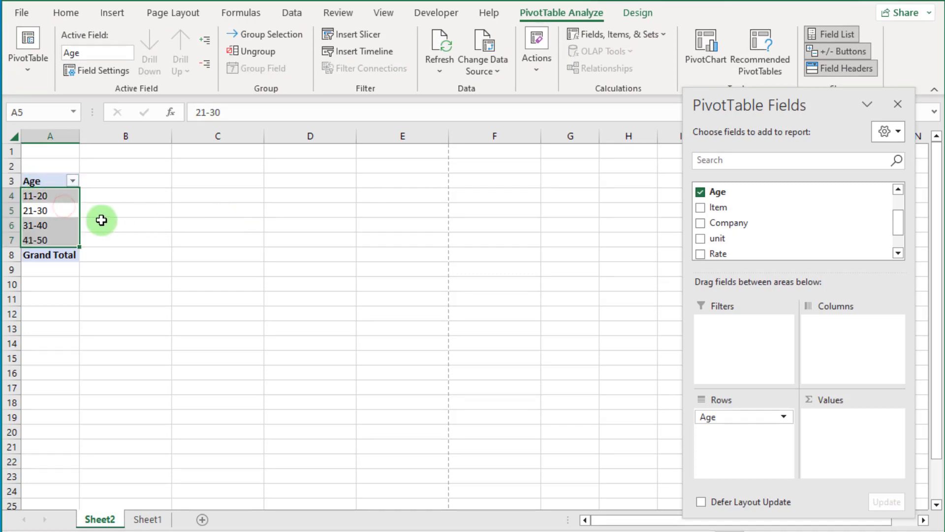
# - Add Total Sales to values and summarize it as Count
pyautogui.click(70, 196)
pyautogui.scroll(-1, 768, 241)
pyautogui.moveTo(741, 239); pyautogui.dragTo(859, 426)
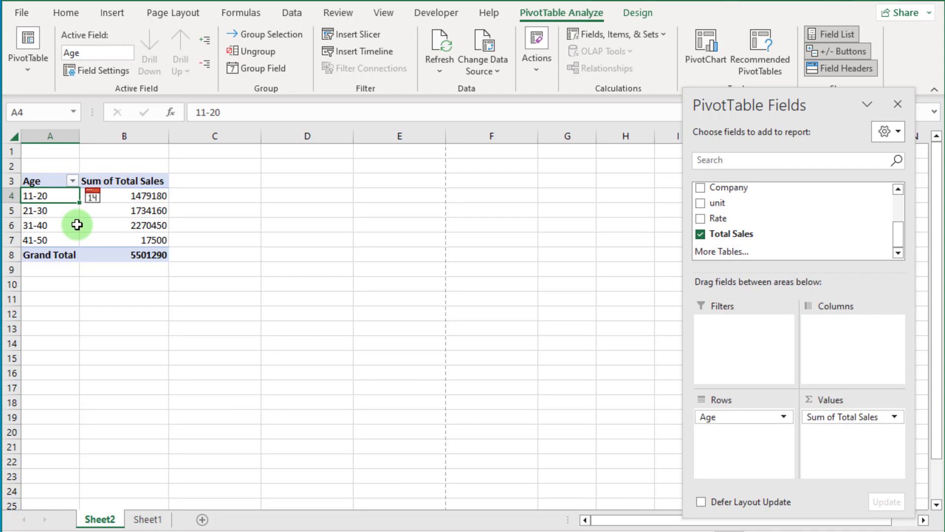
pyautogui.click(141, 196)
pyautogui.rightClick(142, 197)
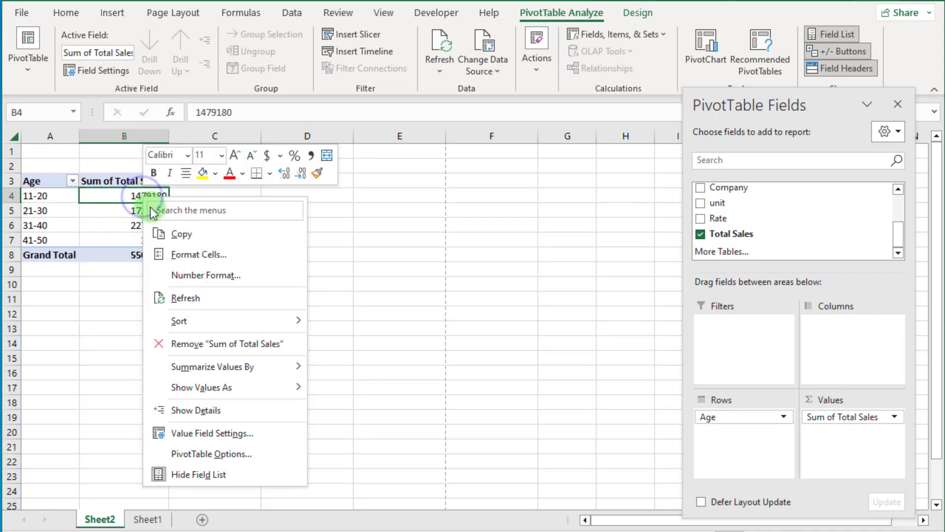
pyautogui.moveTo(284, 377)
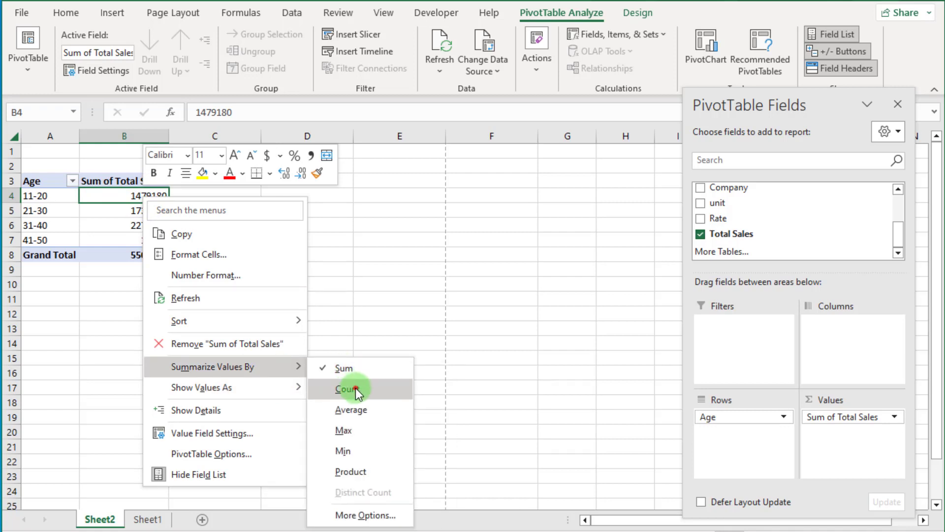
pyautogui.click(352, 389)
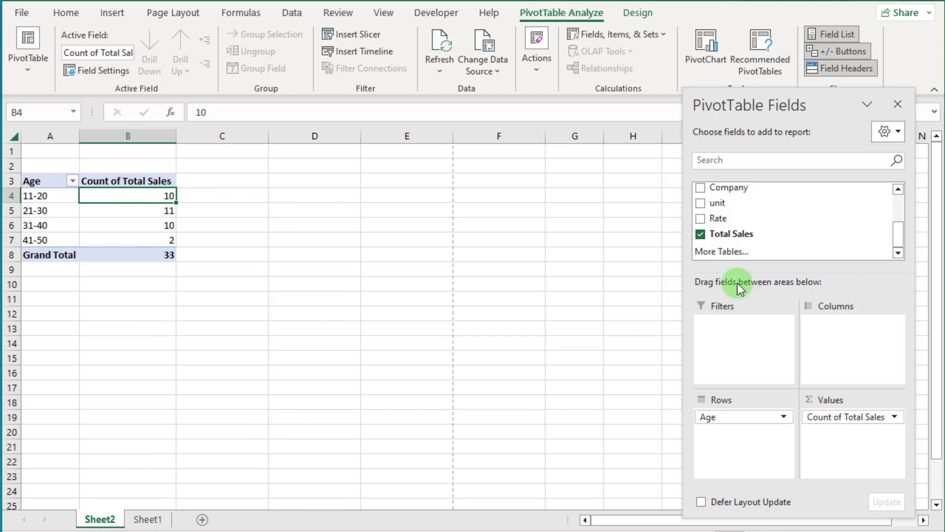
# - Add Total Sales again as Sum, e.g. 31-40 showing 10 and 2270450; totals 33 and 5501290
pyautogui.moveTo(733, 233); pyautogui.dragTo(857, 444)
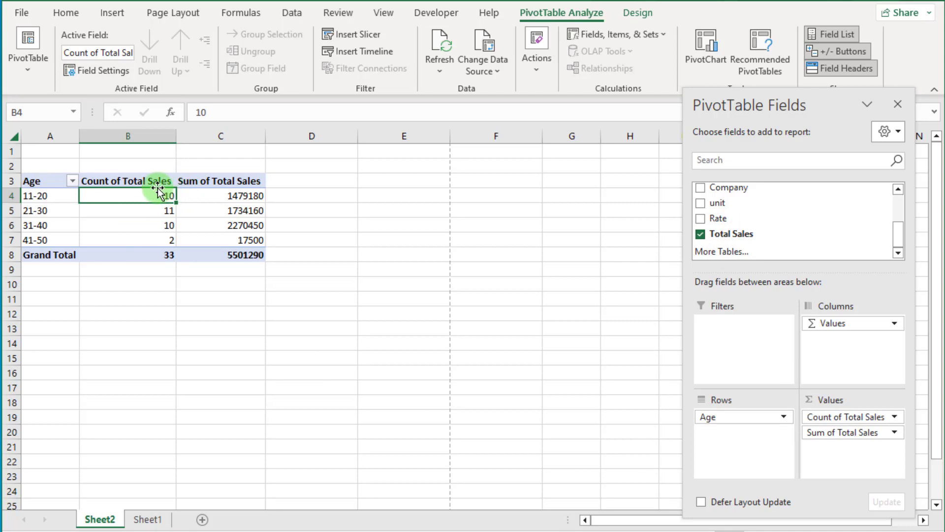
pyautogui.click(136, 183)
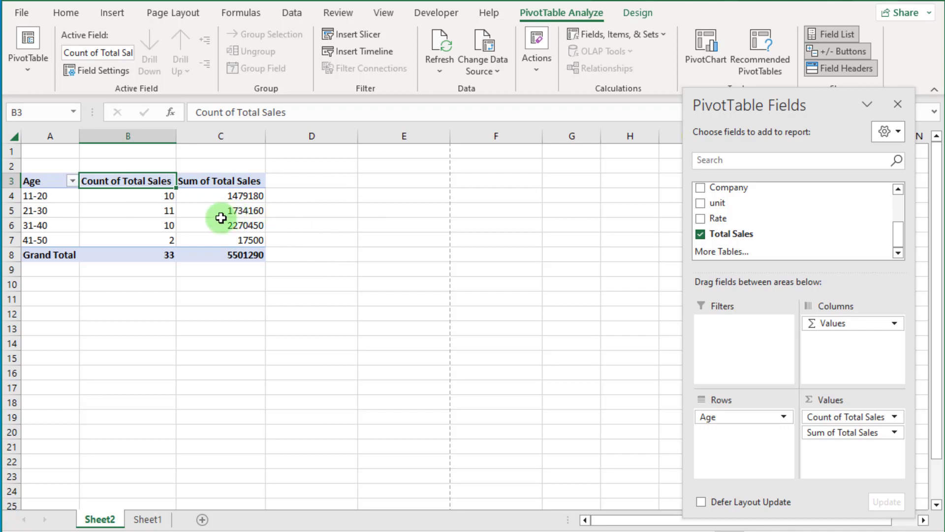
pyautogui.moveTo(42, 198); pyautogui.dragTo(253, 196)
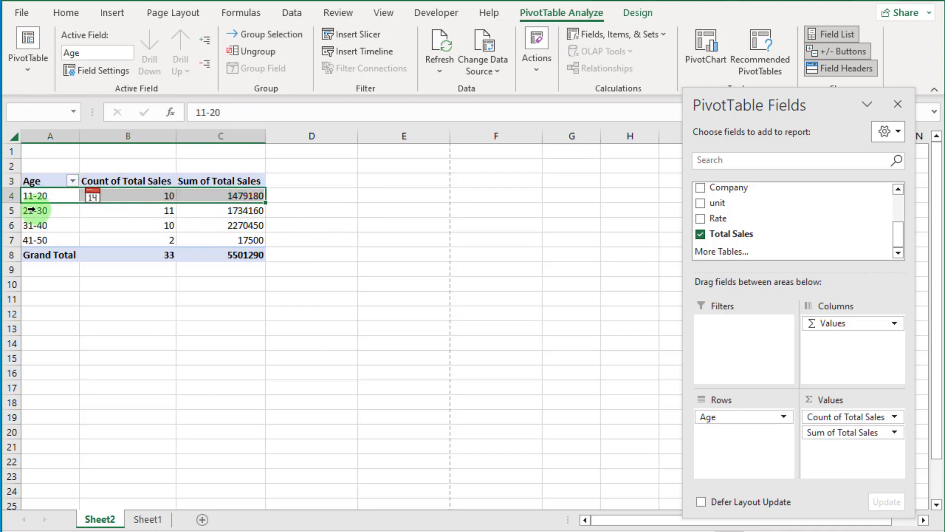
pyautogui.moveTo(65, 211); pyautogui.dragTo(207, 210)
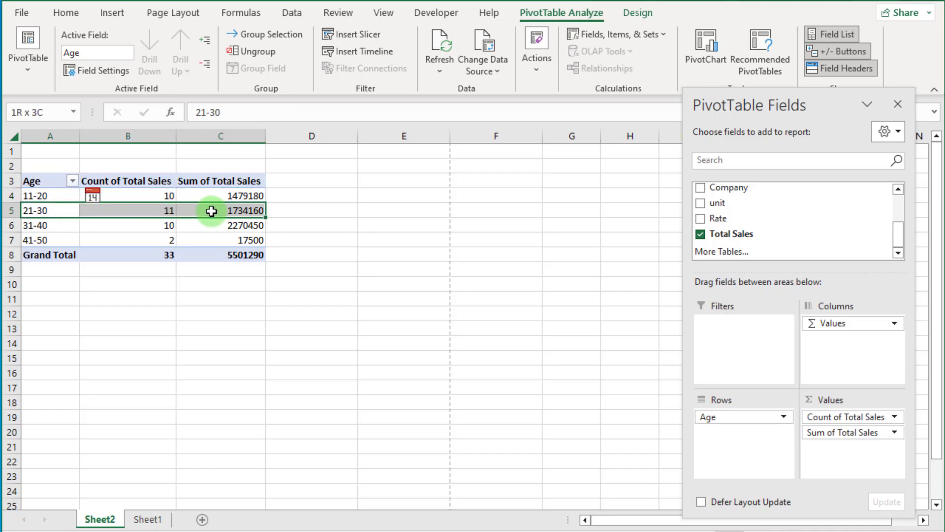
pyautogui.moveTo(53, 228); pyautogui.dragTo(236, 226)
pyautogui.click(214, 240)
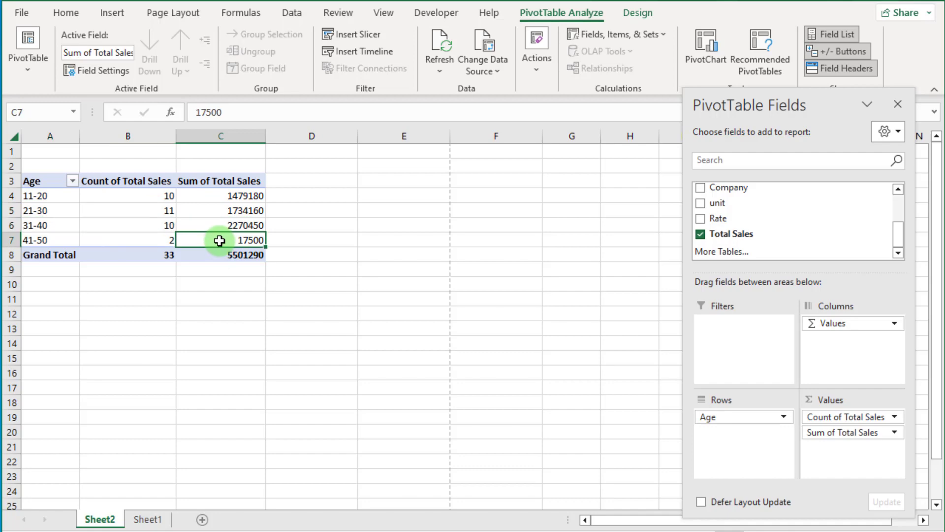
pyautogui.press('Down')
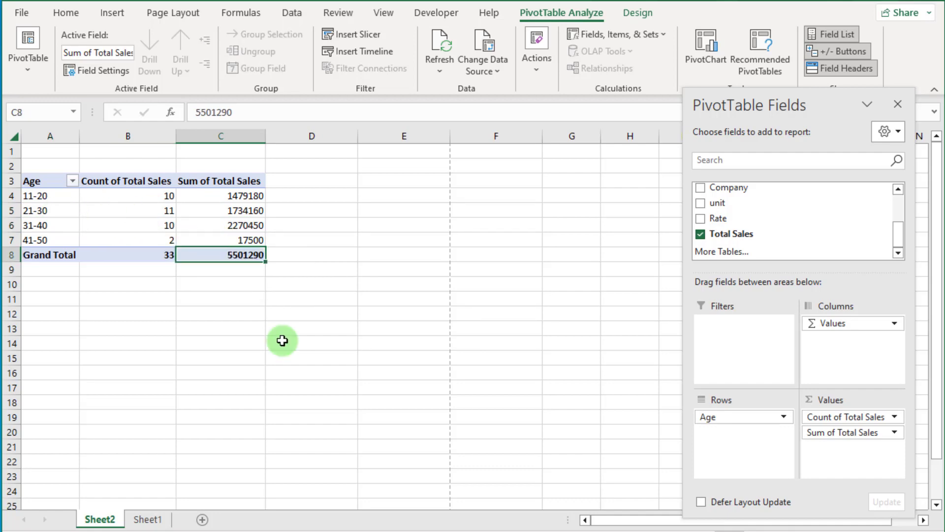
pyautogui.click(222, 300)
pyautogui.click(210, 220)
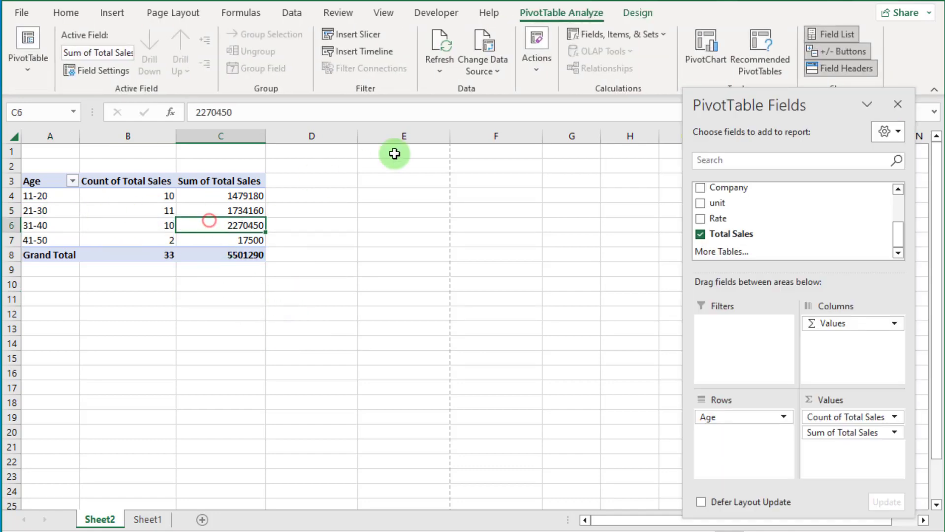
pyautogui.click(544, 69)
# - Clear All fields from the PivotTable, leaving the empty pivot area
pyautogui.click(538, 148)
pyautogui.click(553, 159)
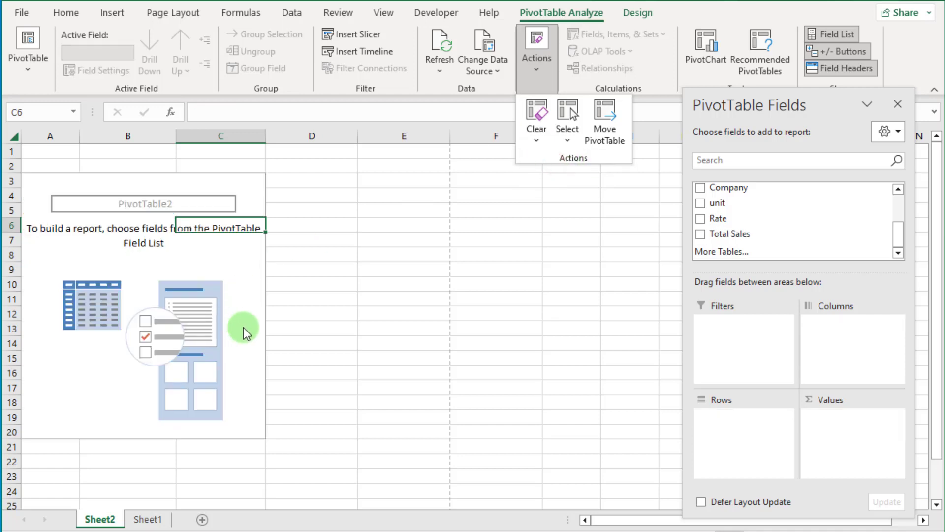
pyautogui.click(231, 246)
pyautogui.click(235, 250)
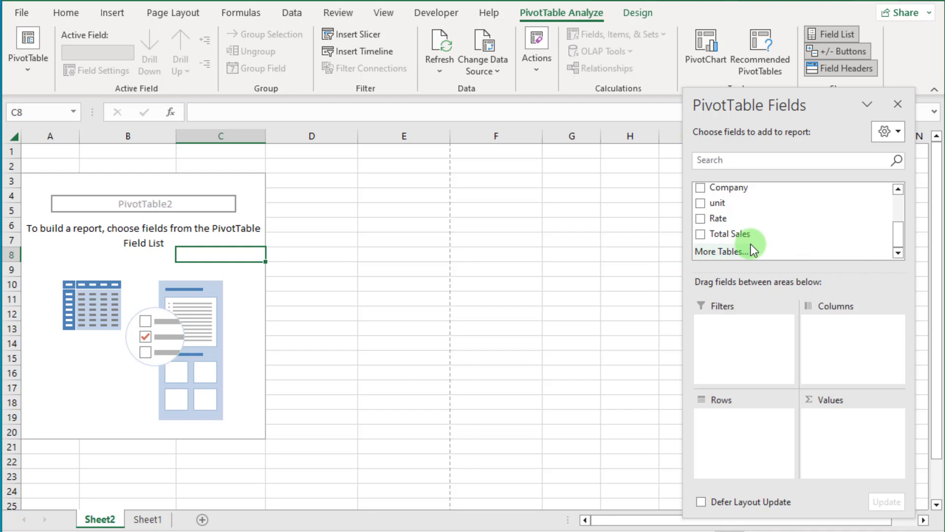
# - Place Item in rows, Company in columns and Sum of Total Sales as values (total 5501290)
pyautogui.moveTo(745, 203); pyautogui.dragTo(771, 433)
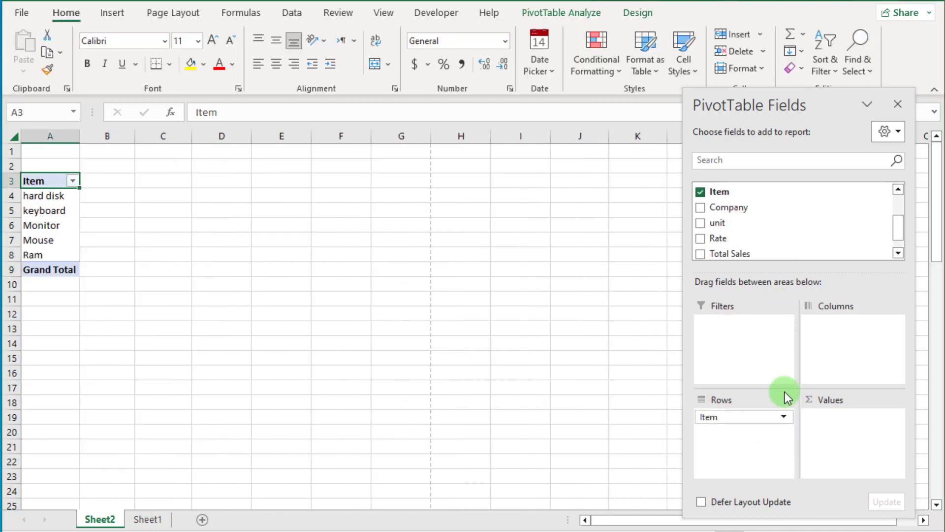
pyautogui.moveTo(722, 209); pyautogui.dragTo(859, 351)
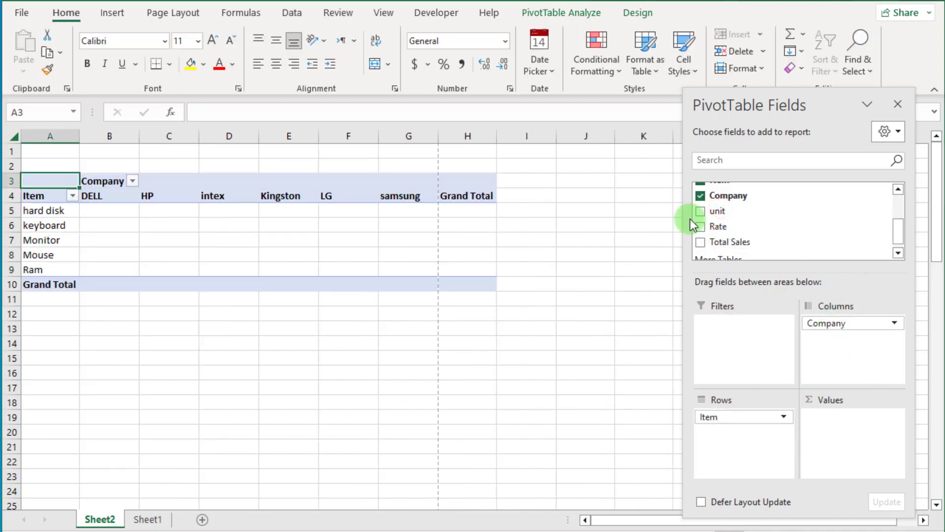
pyautogui.moveTo(722, 243); pyautogui.dragTo(866, 438)
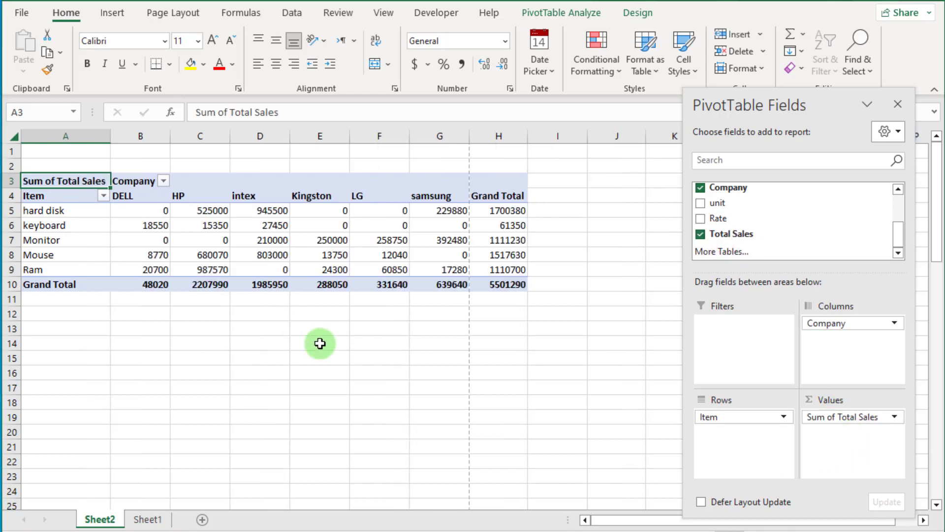
pyautogui.click(302, 220)
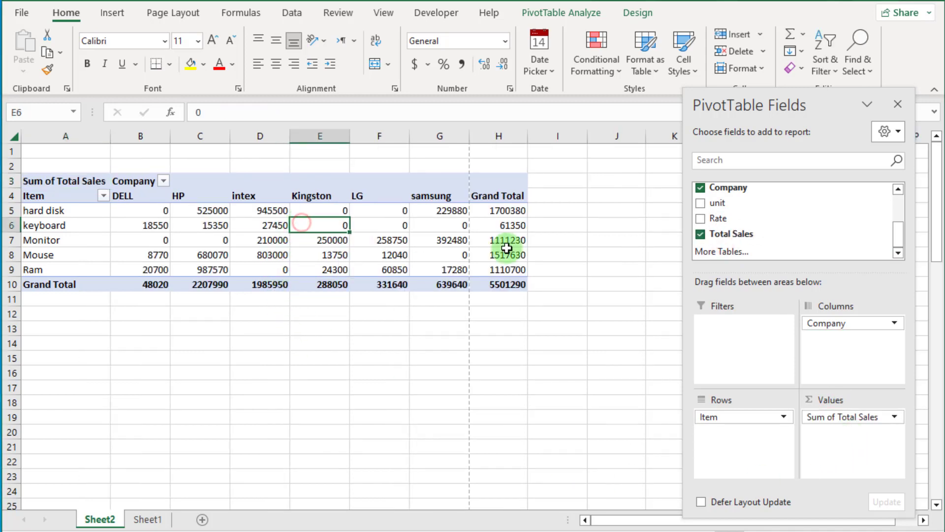
pyautogui.moveTo(500, 258)
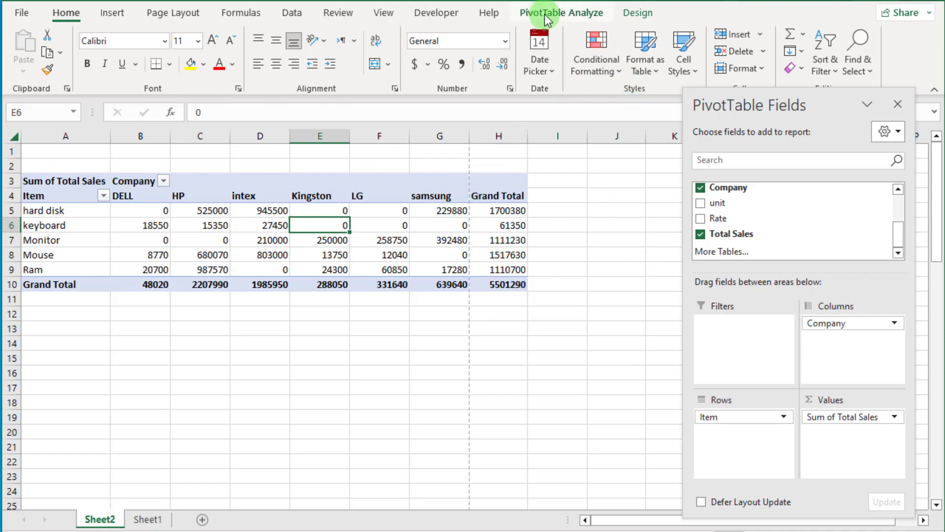
# - Insert salesman and Item slicers and move the Item slicer near columns K–M
pyautogui.click(562, 13)
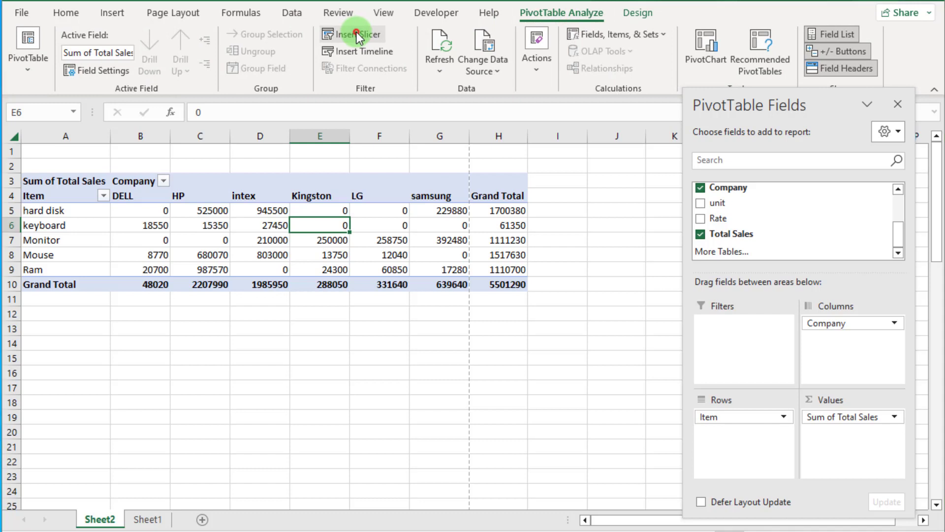
pyautogui.click(358, 35)
pyautogui.click(552, 203)
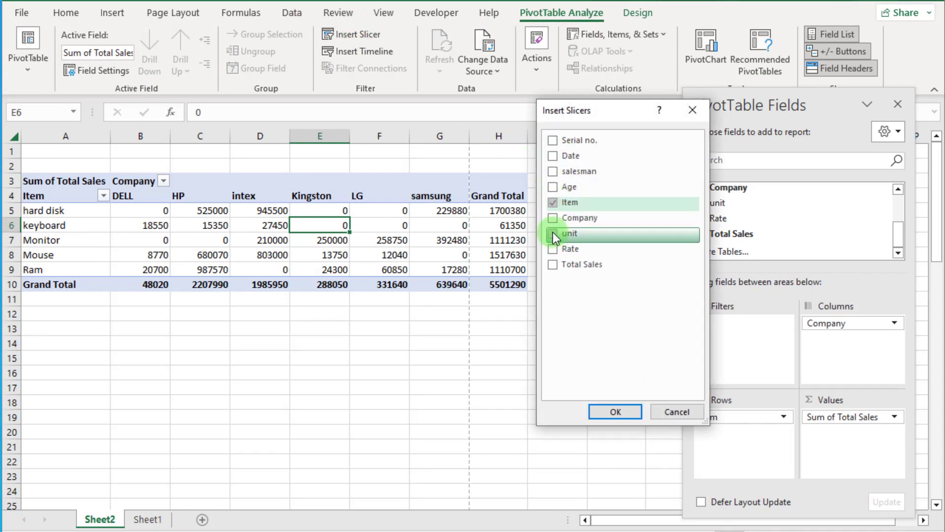
pyautogui.click(553, 171)
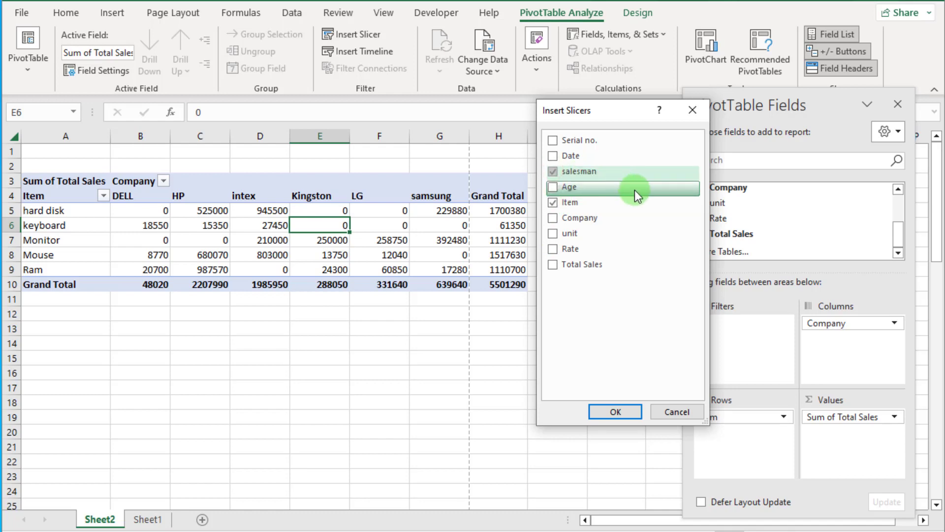
pyautogui.click(635, 407)
pyautogui.moveTo(472, 260); pyautogui.dragTo(700, 215)
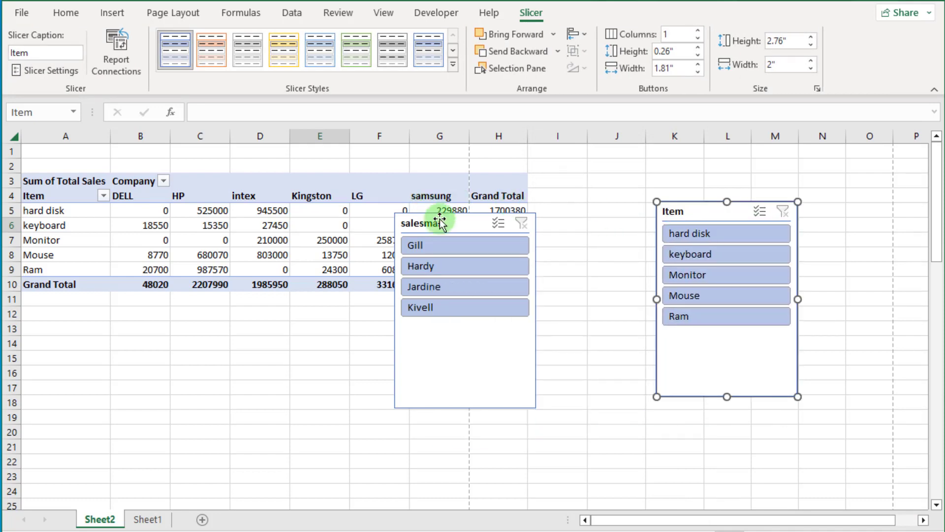
# - Move the salesman slicer and filter it to Gill, Hardy, Jardine and Kivell
pyautogui.moveTo(458, 222); pyautogui.dragTo(566, 209)
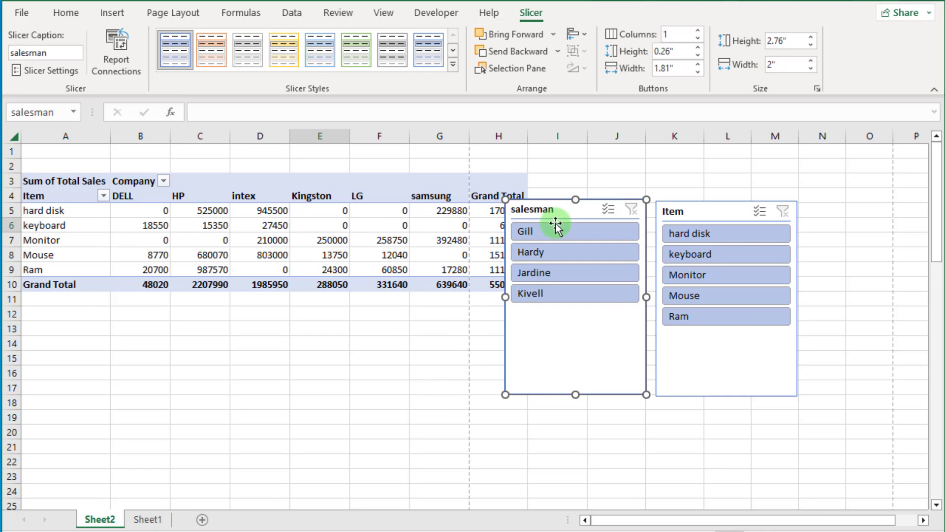
pyautogui.click(556, 229)
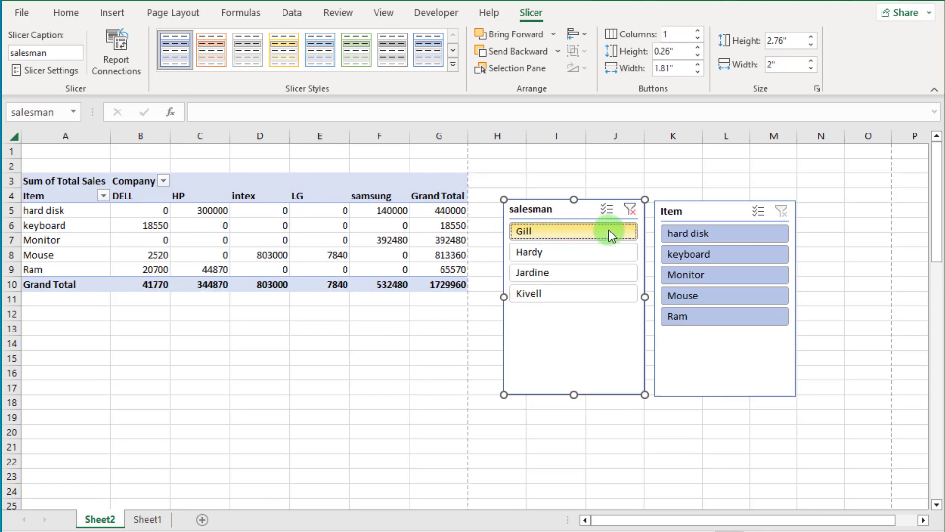
pyautogui.click(606, 208)
pyautogui.click(550, 252)
pyautogui.click(552, 272)
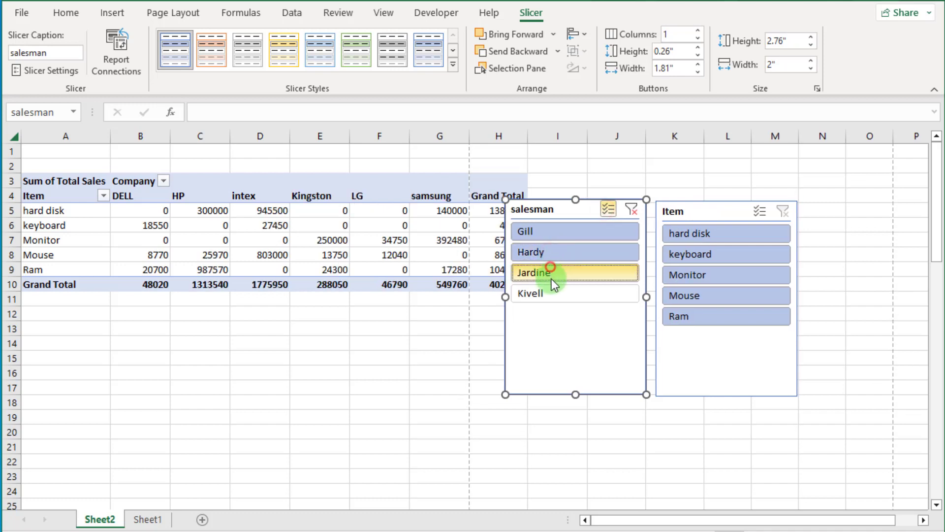
pyautogui.click(555, 293)
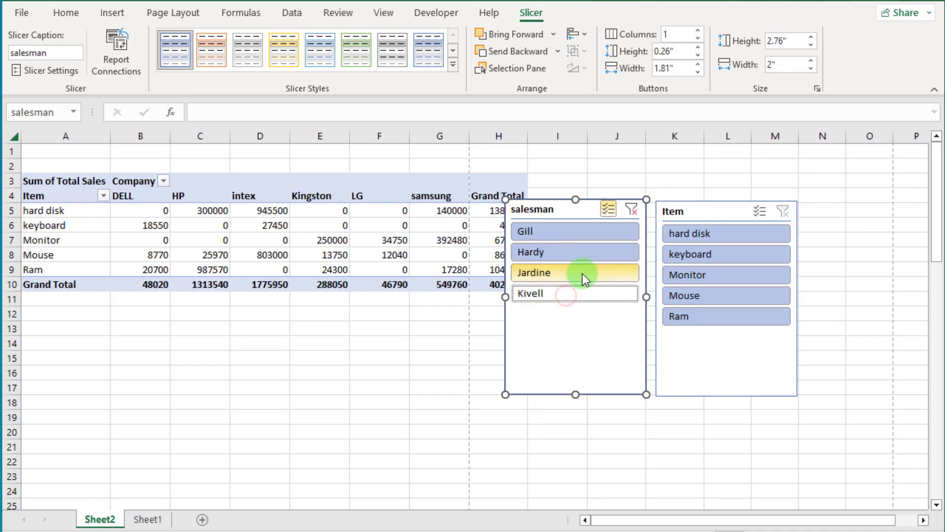
pyautogui.click(578, 298)
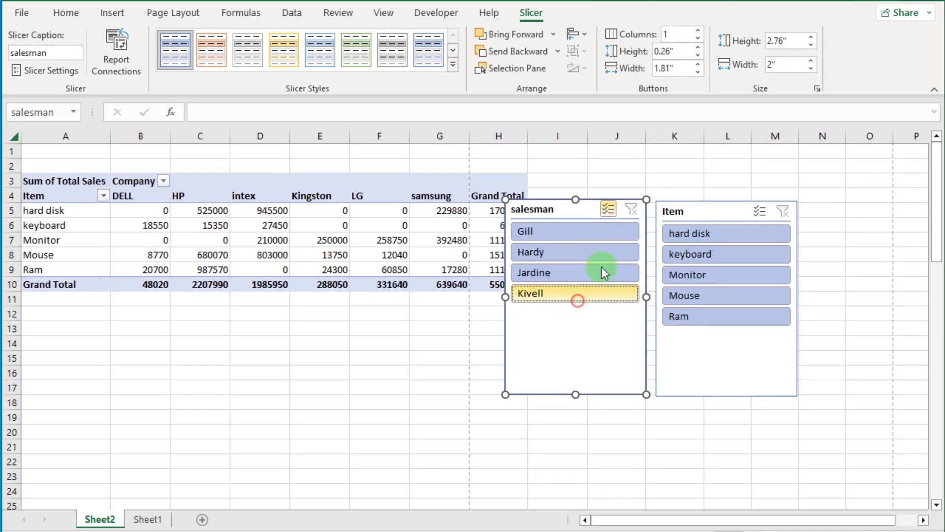
# - Try the Item slicer with hard disk, keyboard, Monitor and Mouse, then clear its filter
pyautogui.click(726, 241)
pyautogui.click(734, 253)
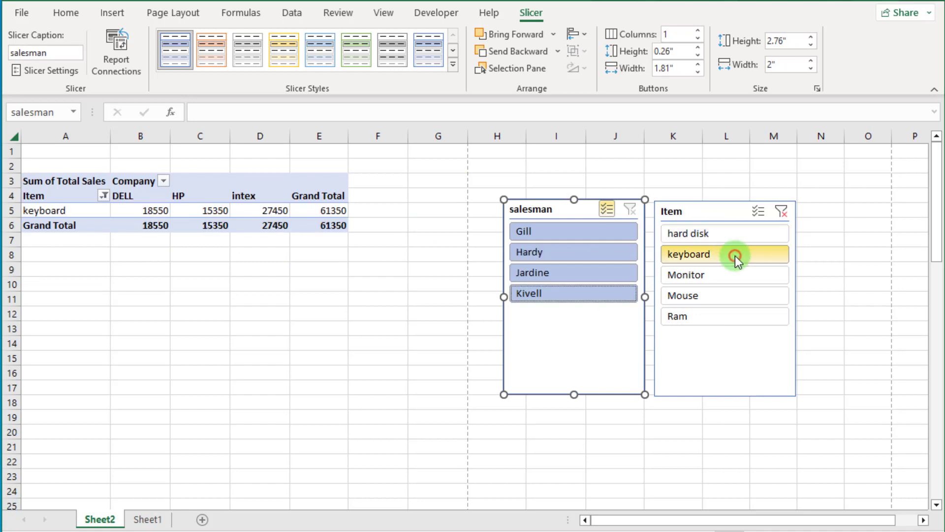
pyautogui.click(726, 274)
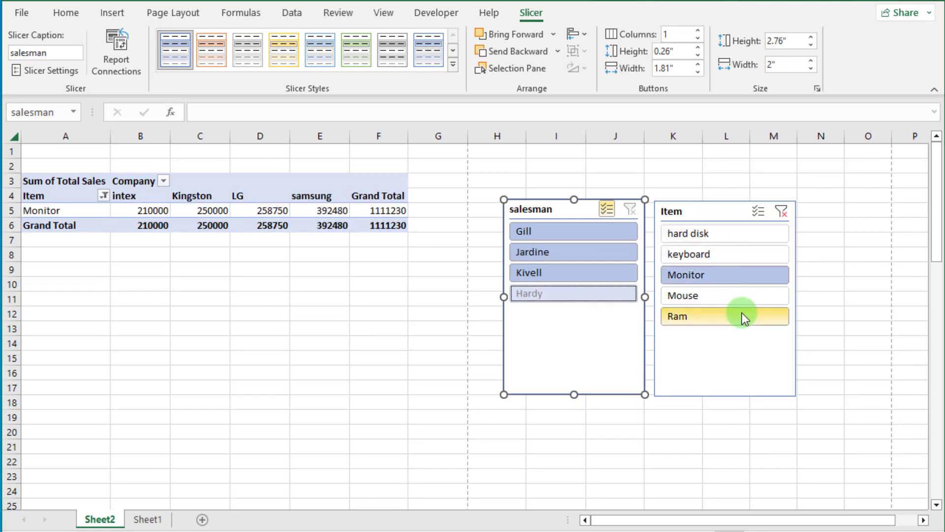
pyautogui.click(757, 218)
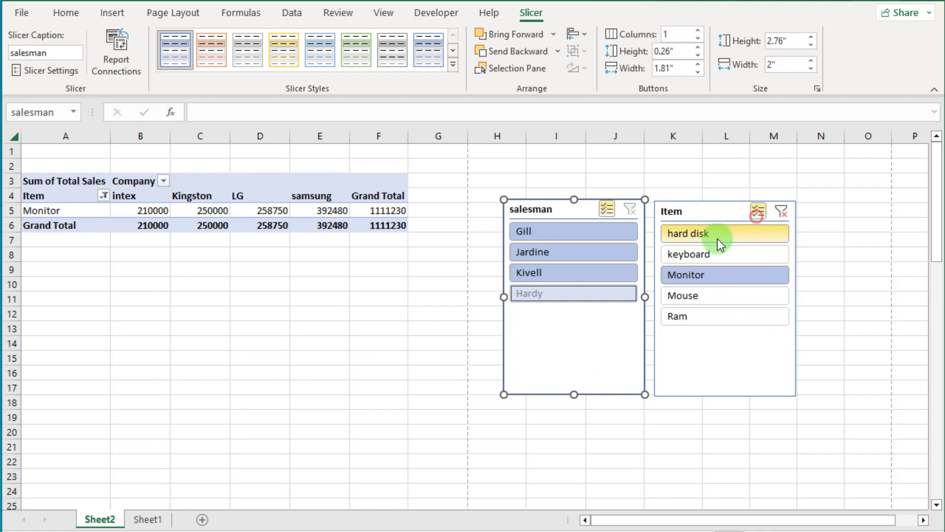
pyautogui.click(719, 241)
pyautogui.click(720, 254)
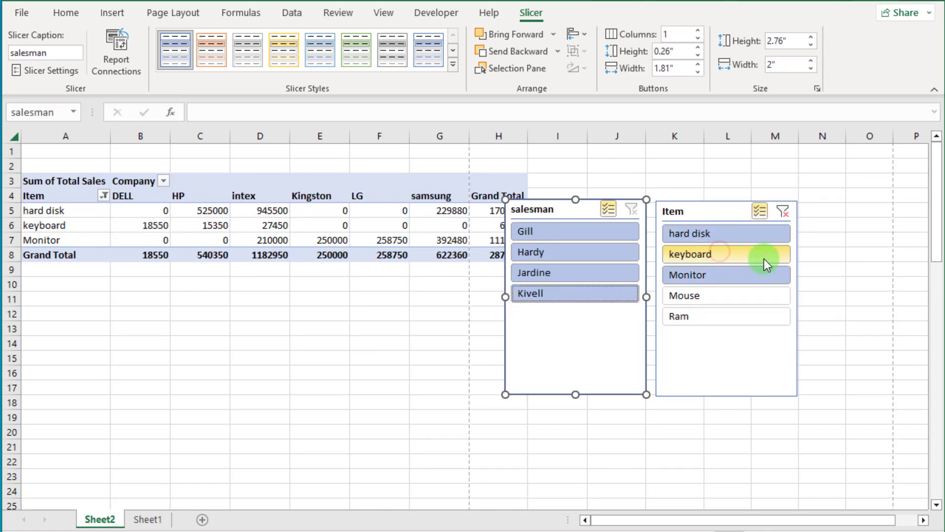
pyautogui.click(735, 294)
pyautogui.click(783, 212)
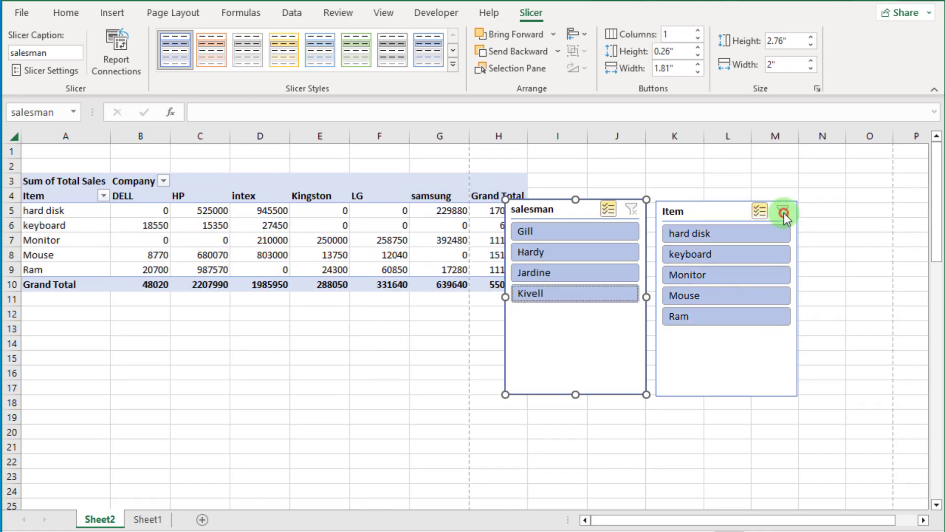
# - Line up both slicers side by side and insert a clustered column PivotChart with Alt+F1
pyautogui.moveTo(716, 213); pyautogui.dragTo(830, 180)
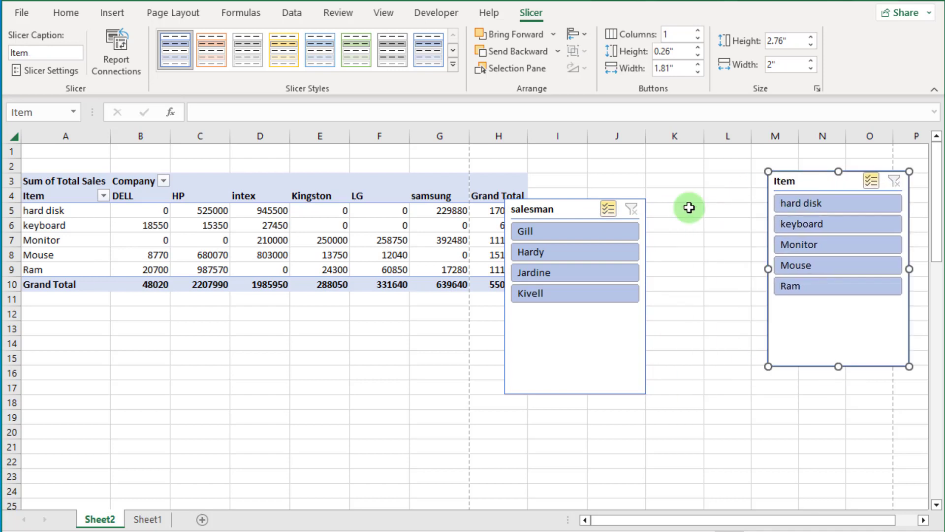
pyautogui.moveTo(566, 212); pyautogui.dragTo(677, 185)
pyautogui.click(810, 388)
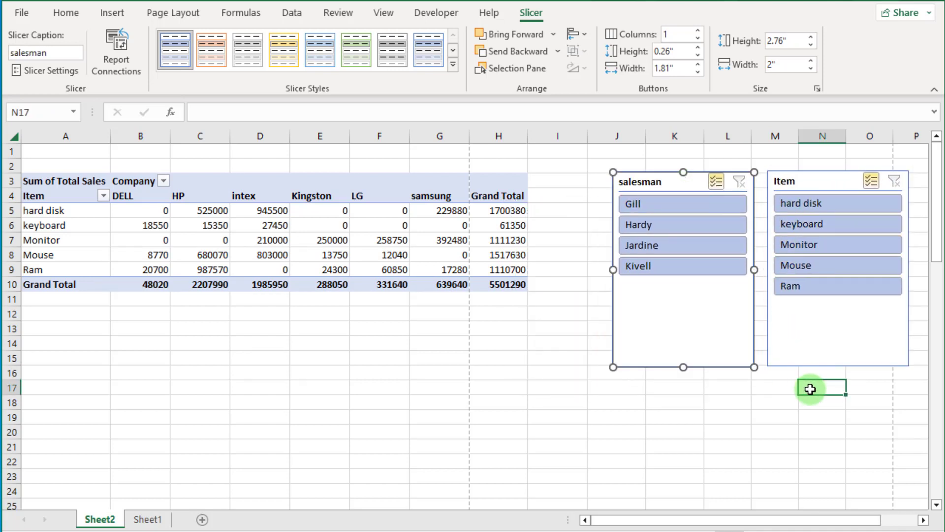
pyautogui.click(379, 240)
pyautogui.hotkey('alt', 'F1')
pyautogui.moveTo(557, 234); pyautogui.dragTo(351, 315)
# - Move the PivotChart below the pivot table and resize it from column A toward row 24
pyautogui.click(558, 292)
pyautogui.moveTo(538, 292); pyautogui.dragTo(443, 289)
pyautogui.moveTo(384, 305); pyautogui.dragTo(441, 349)
pyautogui.moveTo(82, 306); pyautogui.dragTo(66, 306)
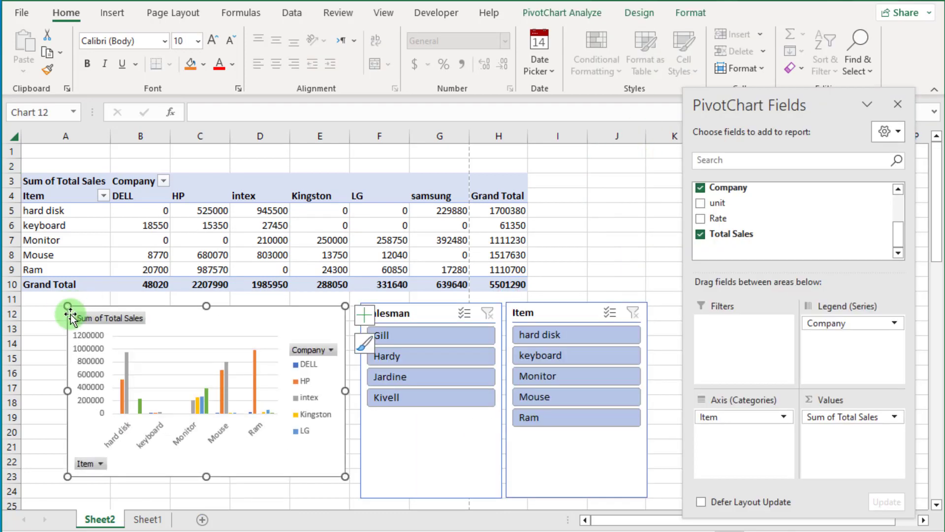
pyautogui.moveTo(67, 390); pyautogui.dragTo(39, 389)
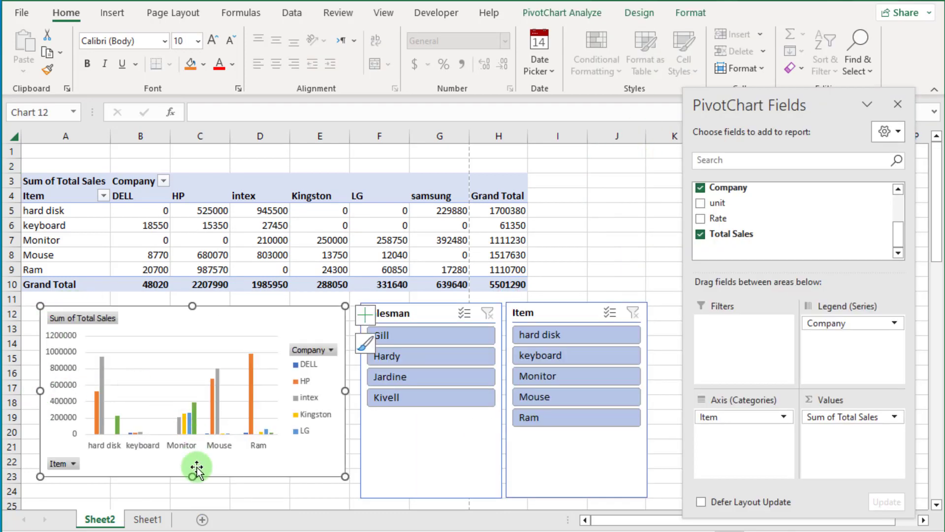
pyautogui.moveTo(192, 476); pyautogui.dragTo(199, 498)
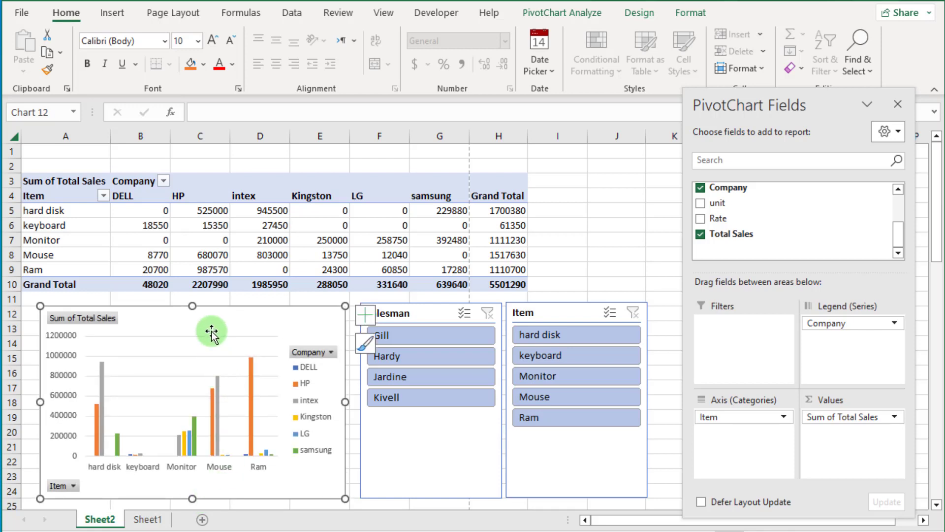
pyautogui.moveTo(192, 306); pyautogui.dragTo(191, 300)
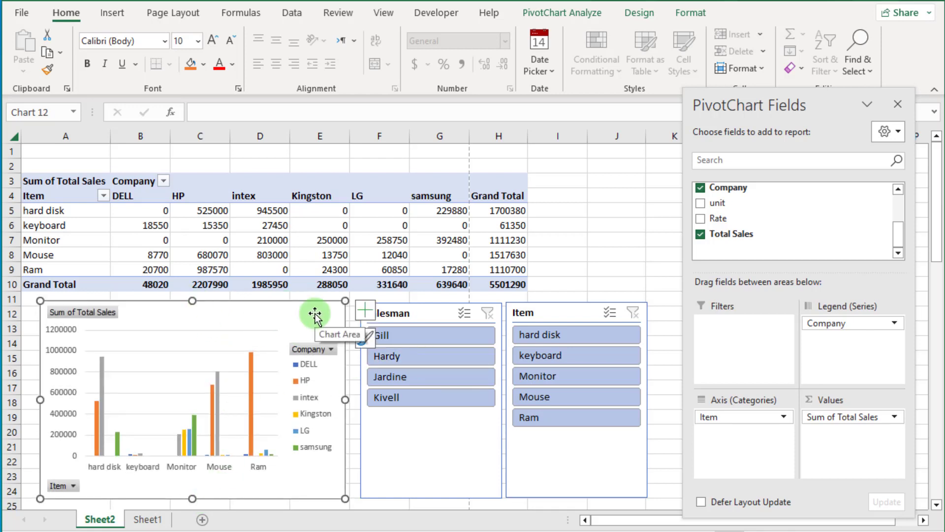
# - Filter the salesman slicer to two different salesmen, then clear it to show all sales
pyautogui.click(433, 335)
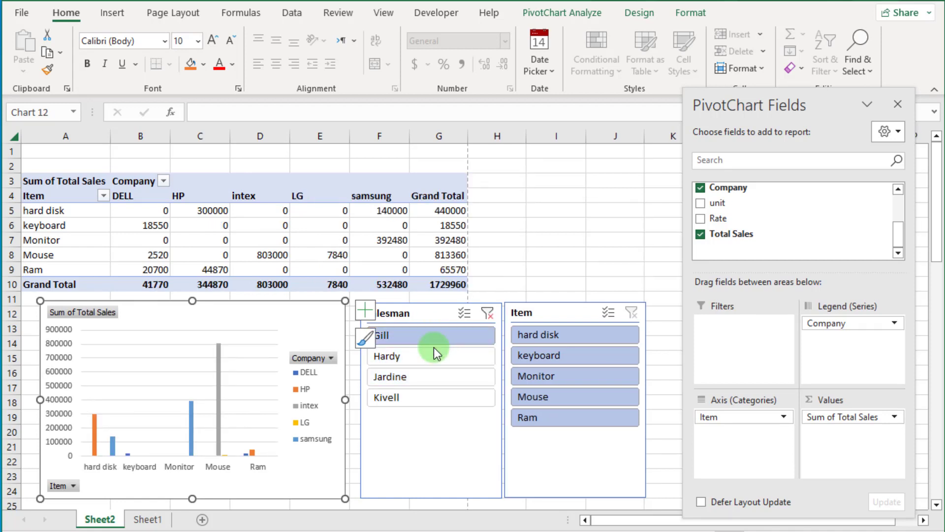
pyautogui.click(437, 354)
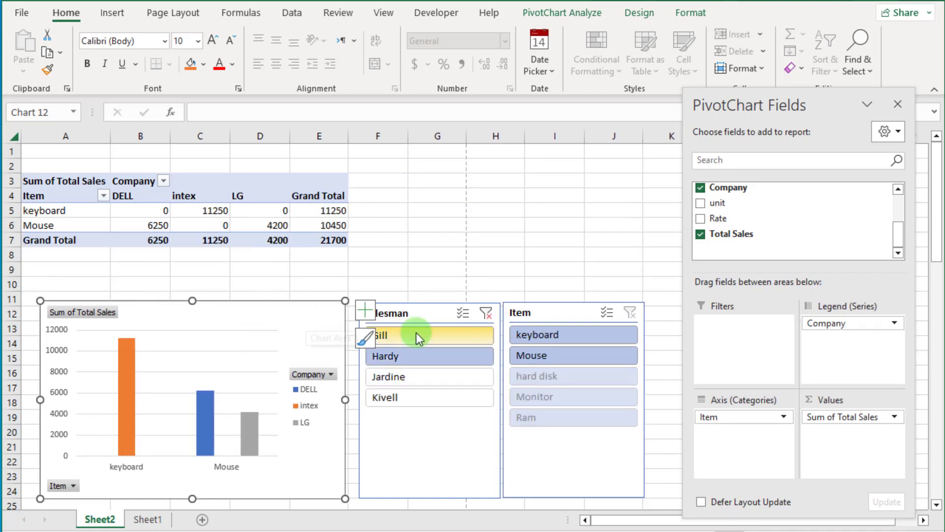
pyautogui.click(486, 313)
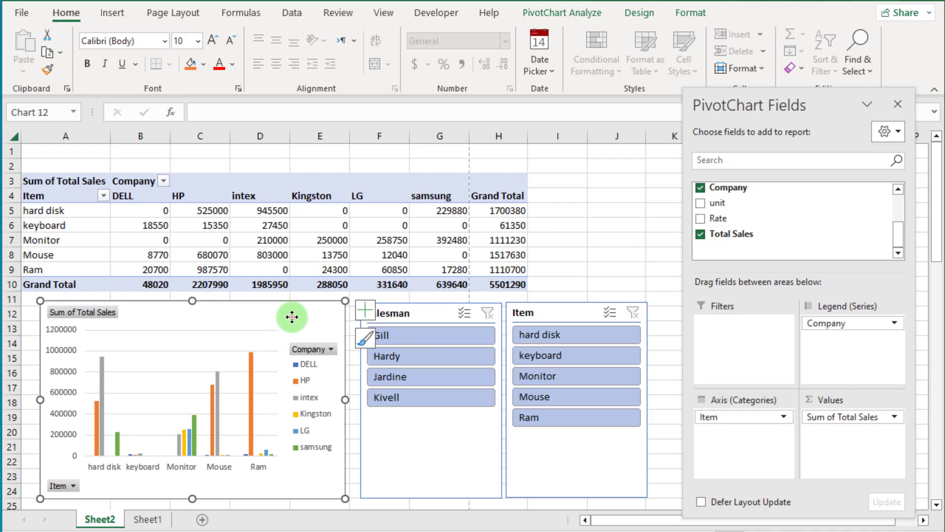
pyautogui.click(639, 13)
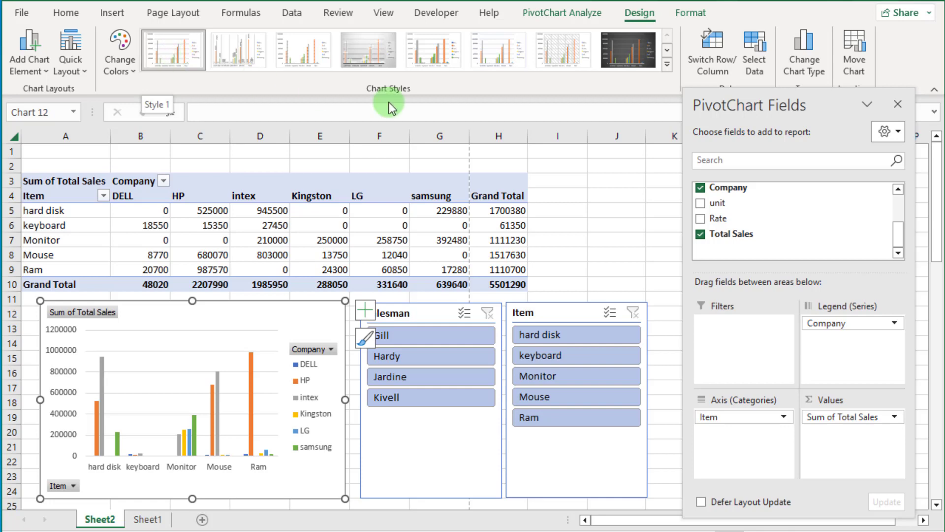
# - Apply the dark chart style to the PivotChart
pyautogui.click(633, 48)
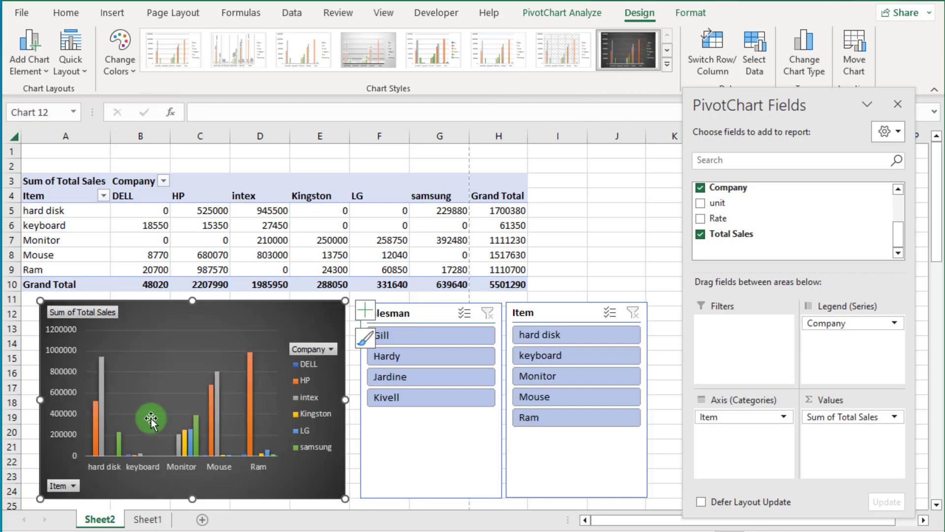
pyautogui.click(559, 241)
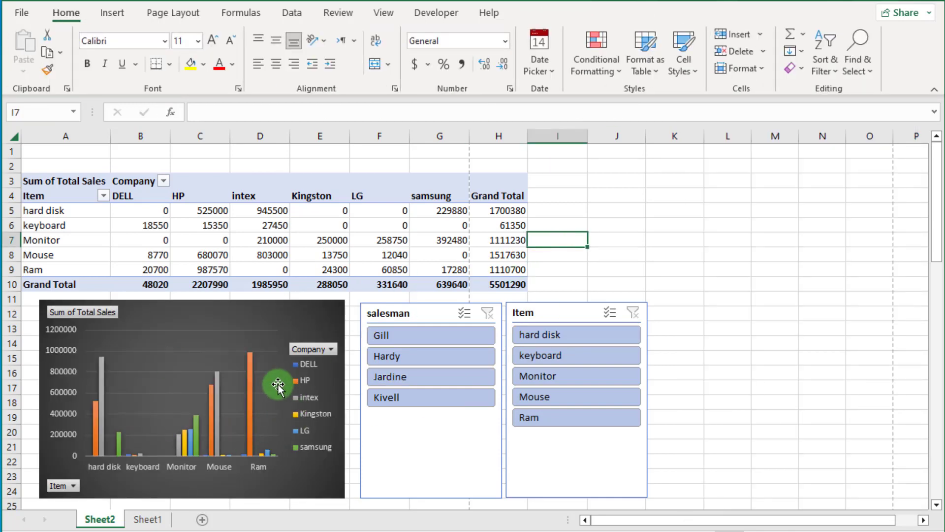
pyautogui.click(310, 316)
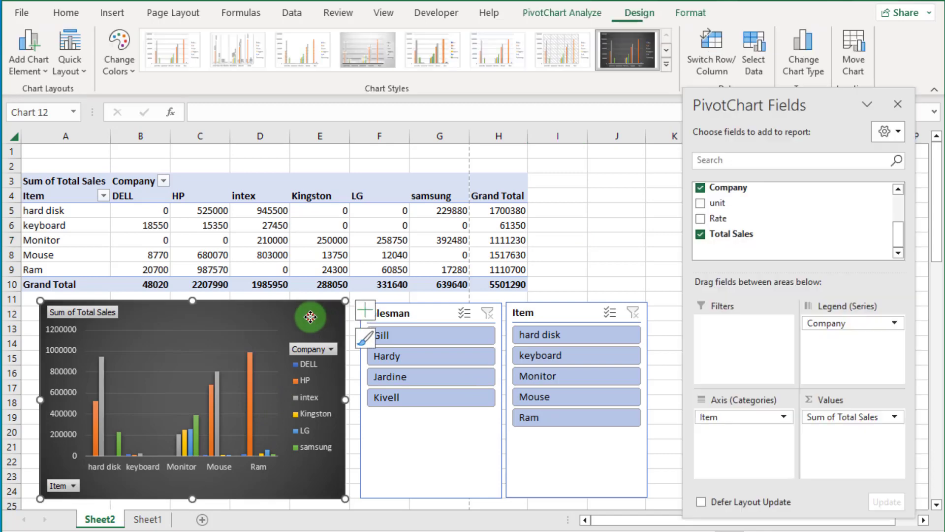
# - Filter the salesman slicer to each of three salesmen, then Multi-Select the first two
pyautogui.click(433, 335)
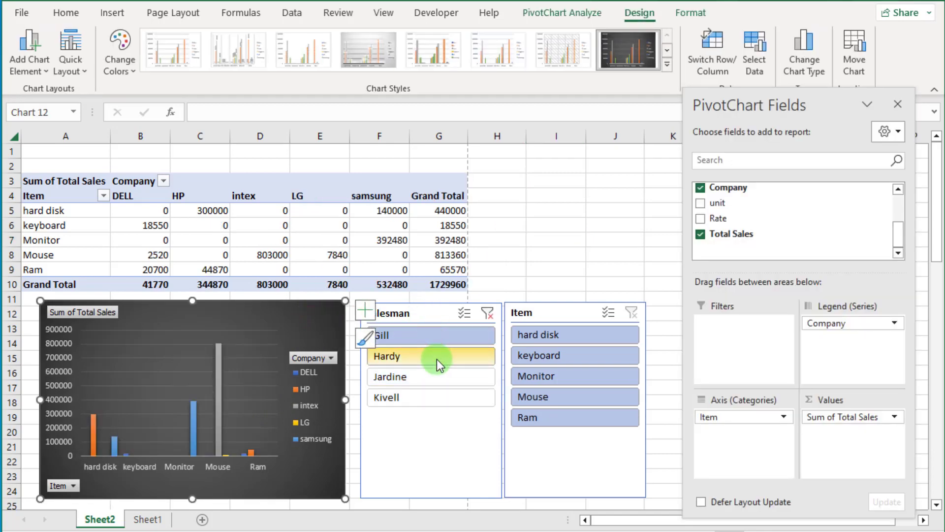
pyautogui.click(436, 359)
pyautogui.click(441, 383)
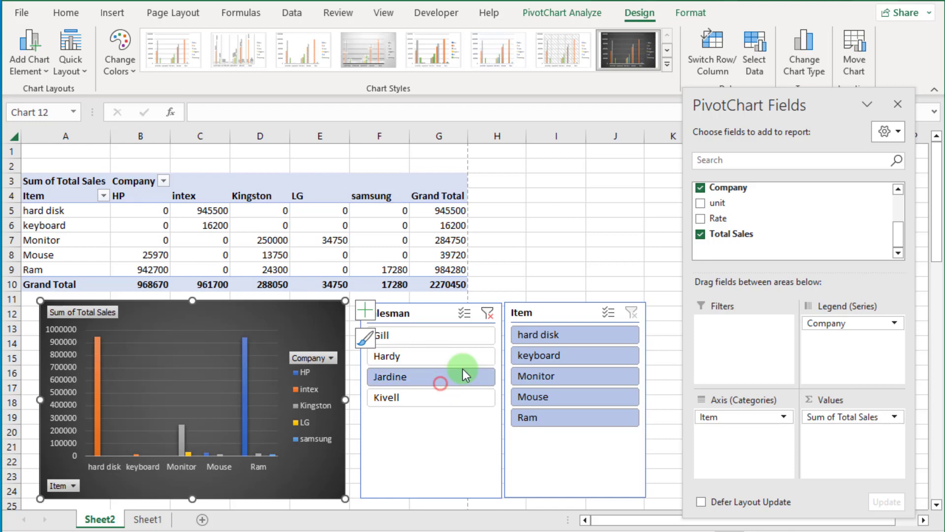
pyautogui.click(464, 312)
pyautogui.click(448, 336)
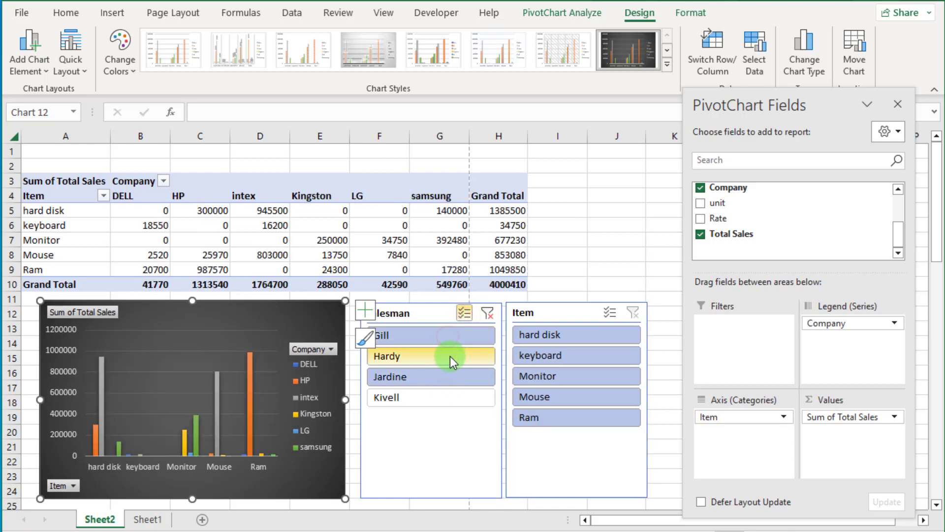
pyautogui.click(450, 358)
# - Try item filters hard disk, keyboard, Monitor, then multi-select hard disk, keyboard, Mouse, and clear it
pyautogui.click(602, 329)
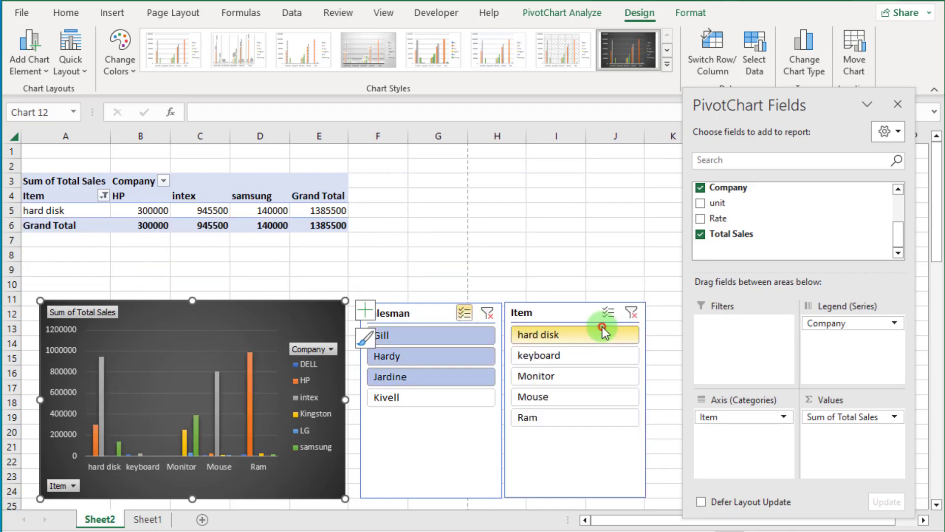
pyautogui.click(591, 354)
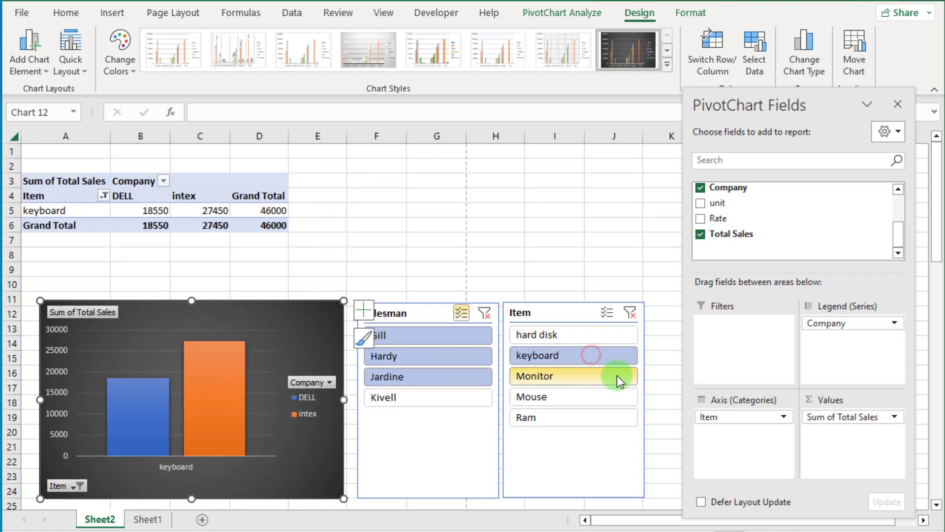
pyautogui.click(570, 377)
pyautogui.click(610, 314)
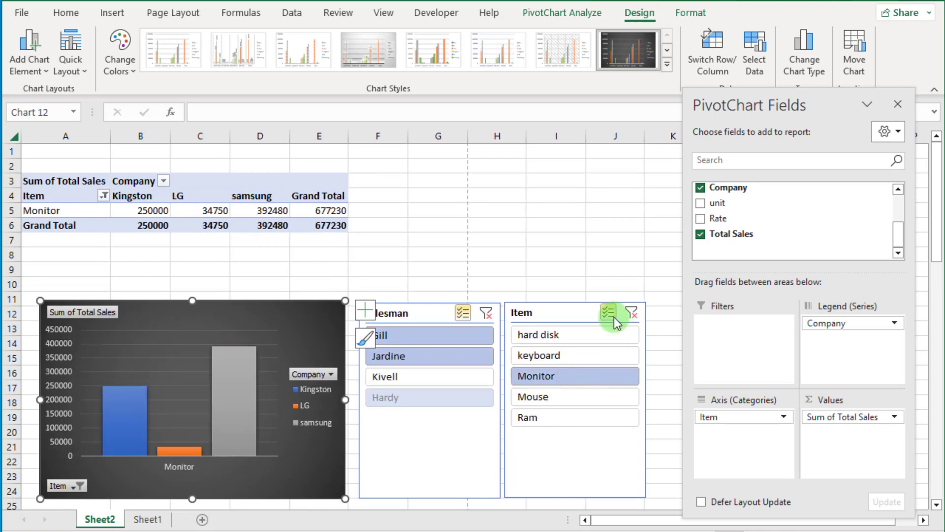
pyautogui.click(573, 333)
pyautogui.click(577, 355)
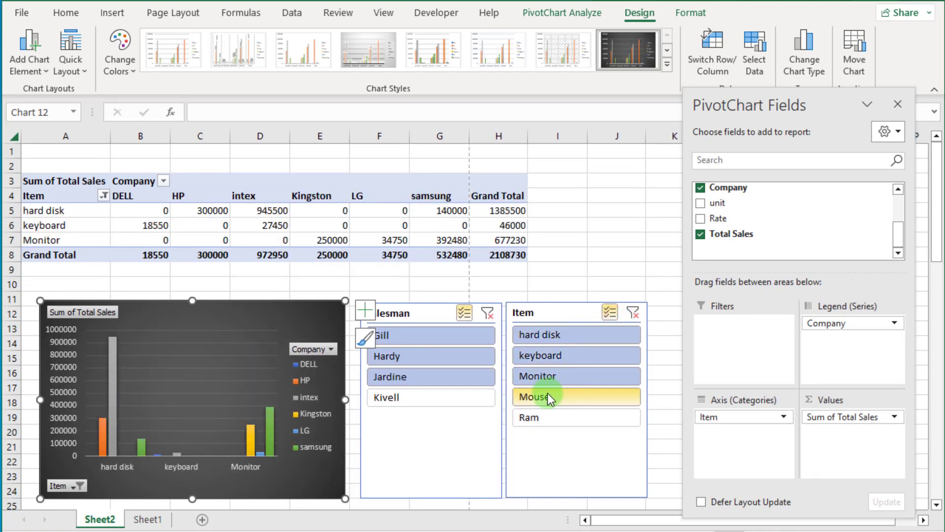
pyautogui.click(546, 395)
pyautogui.click(215, 436)
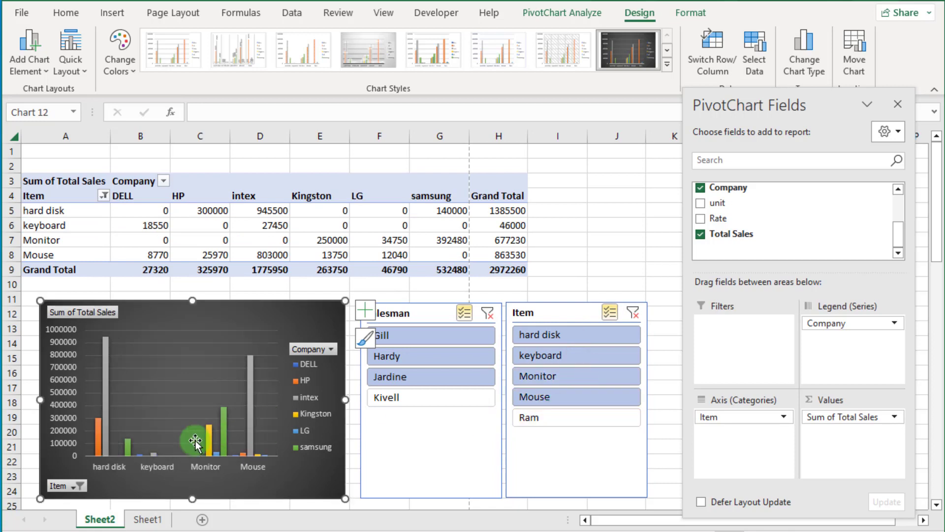
pyautogui.click(635, 315)
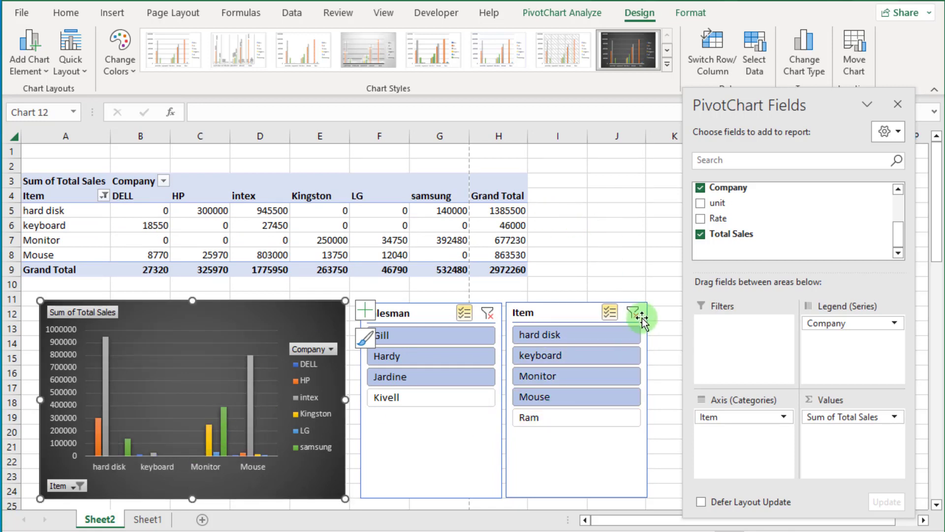
# - Filter the salesman slicer again, using Multi-Select to combine several salesmen
pyautogui.click(484, 320)
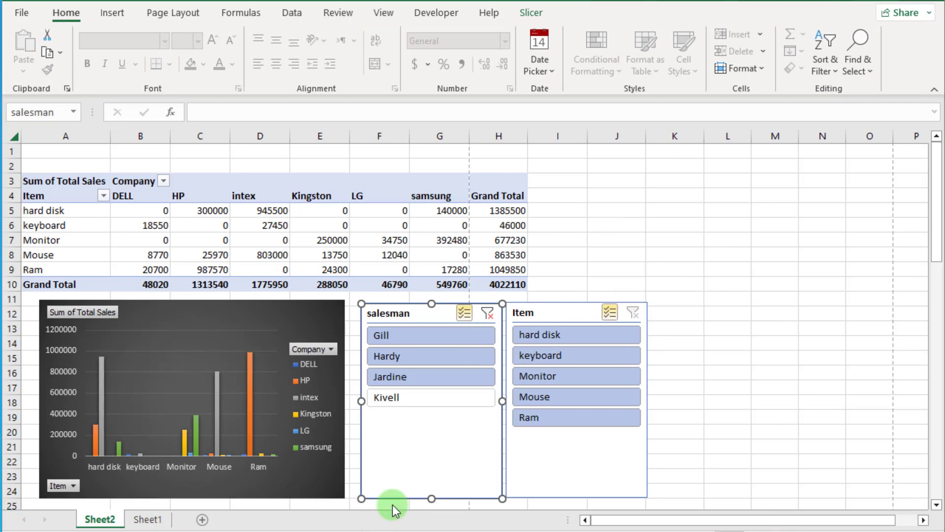
pyautogui.click(399, 356)
pyautogui.click(439, 340)
pyautogui.click(464, 313)
pyautogui.click(432, 357)
pyautogui.click(432, 376)
# - Filter items to keyboard, add Monitor, Mouse and Ram, then clear both slicer filters
pyautogui.click(566, 335)
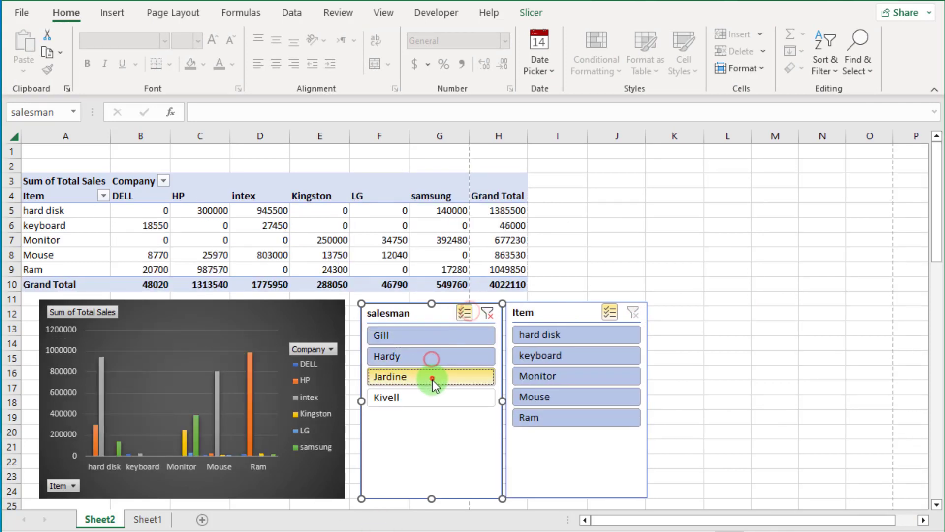
pyautogui.click(541, 353)
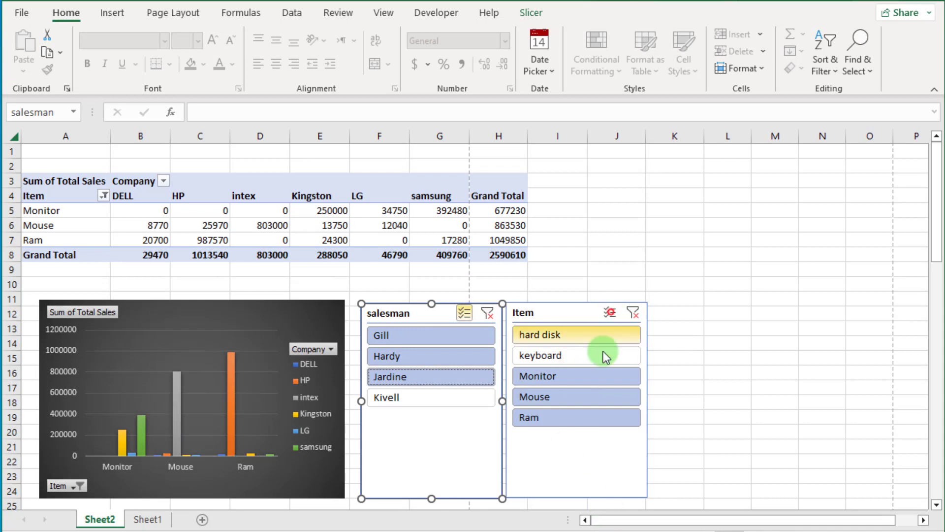
pyautogui.click(575, 355)
pyautogui.click(609, 312)
pyautogui.click(566, 377)
pyautogui.click(569, 397)
pyautogui.click(575, 416)
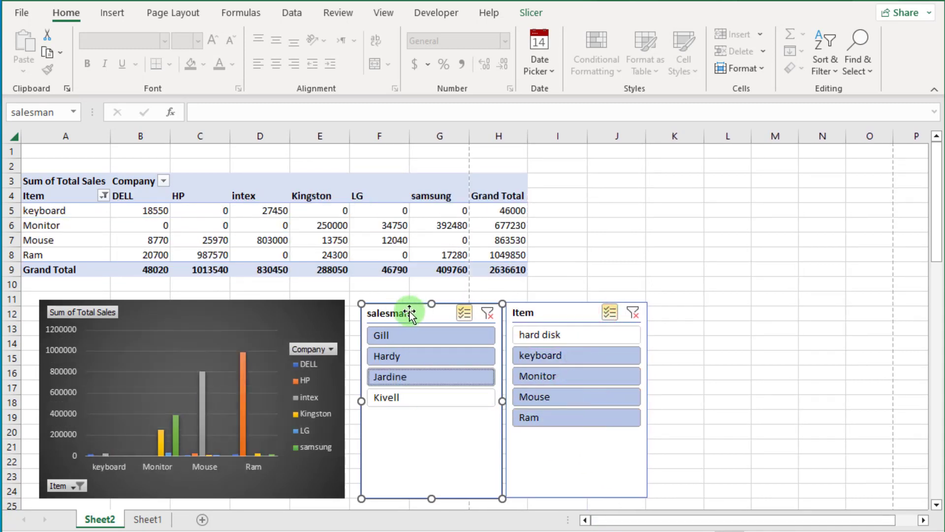
pyautogui.click(491, 315)
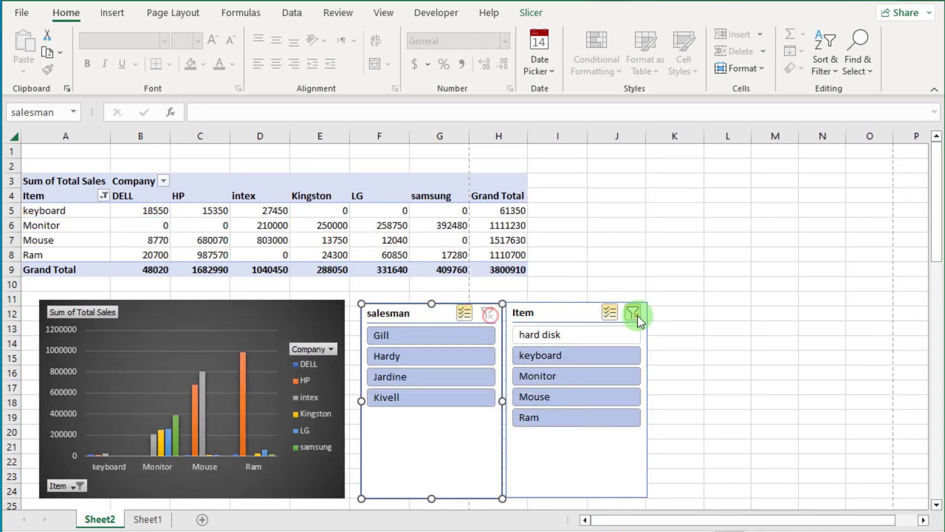
pyautogui.click(636, 314)
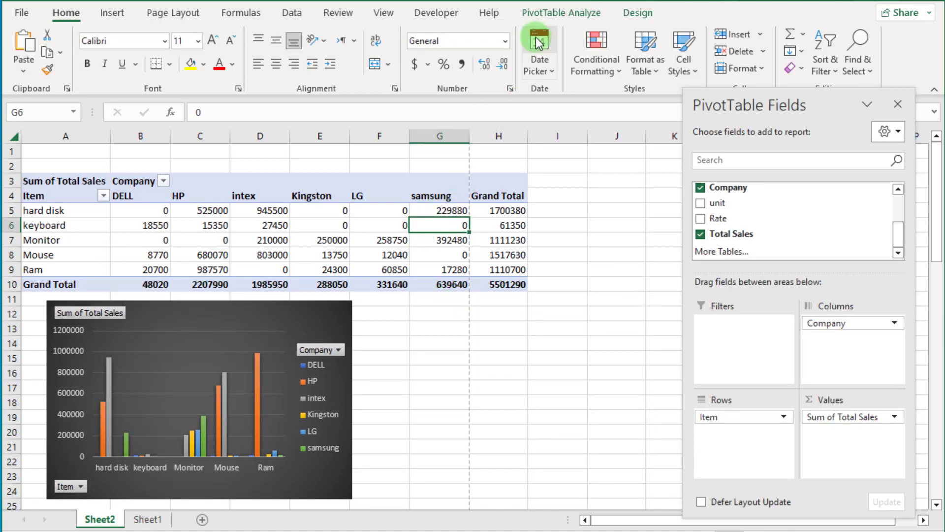
# - Insert a timeline on the Date field from PivotTable Analyze and drag it below the pivot table
pyautogui.click(585, 14)
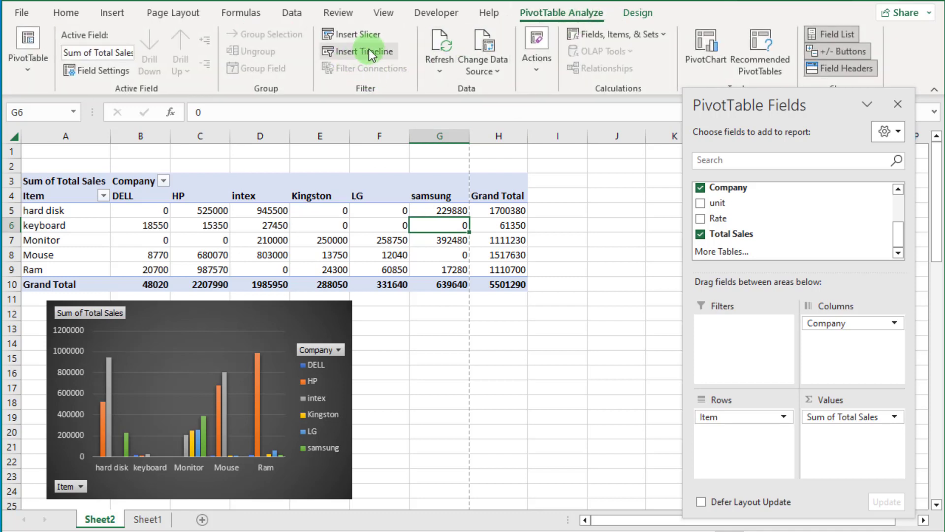
pyautogui.click(369, 52)
pyautogui.click(592, 199)
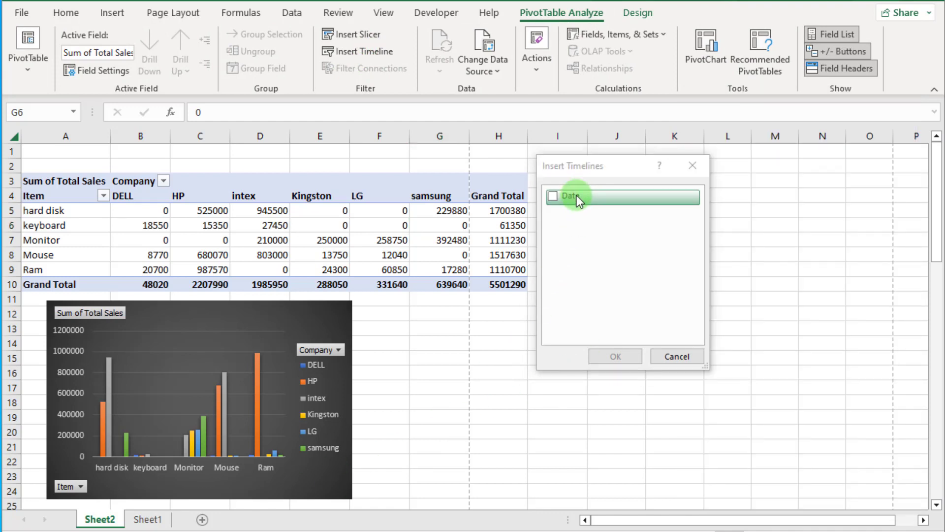
pyautogui.click(579, 196)
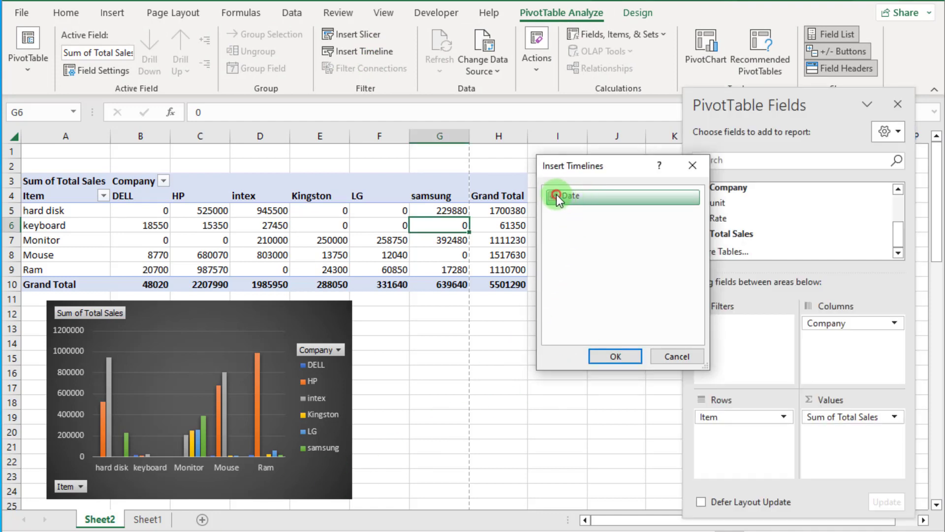
pyautogui.click(619, 358)
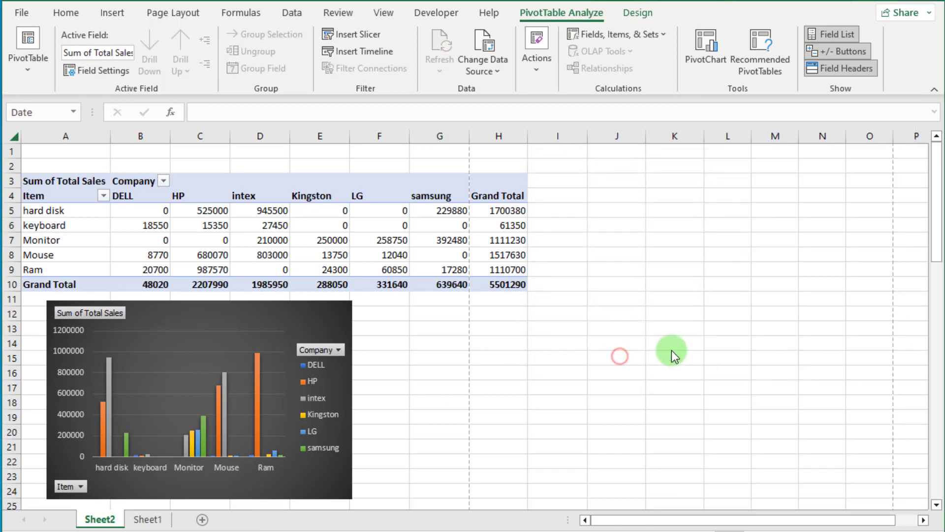
pyautogui.moveTo(428, 291); pyautogui.dragTo(440, 357)
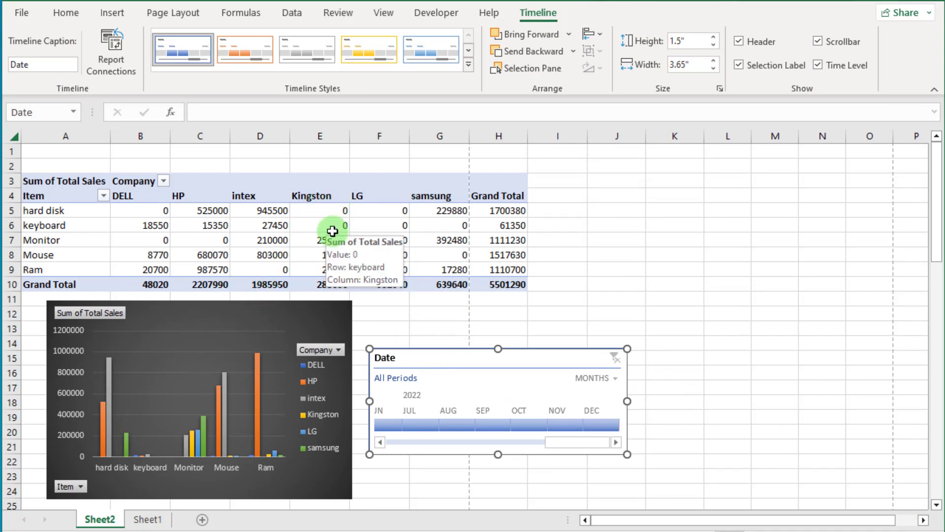
# - Filter the timeline to June, July and August 2022 individually and as a Jun–Aug range
pyautogui.click(393, 427)
pyautogui.click(416, 426)
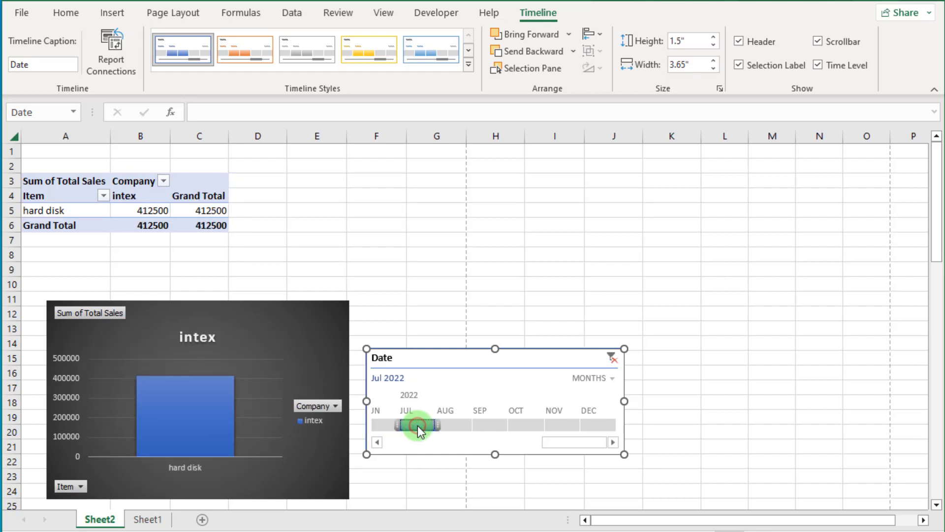
pyautogui.click(453, 426)
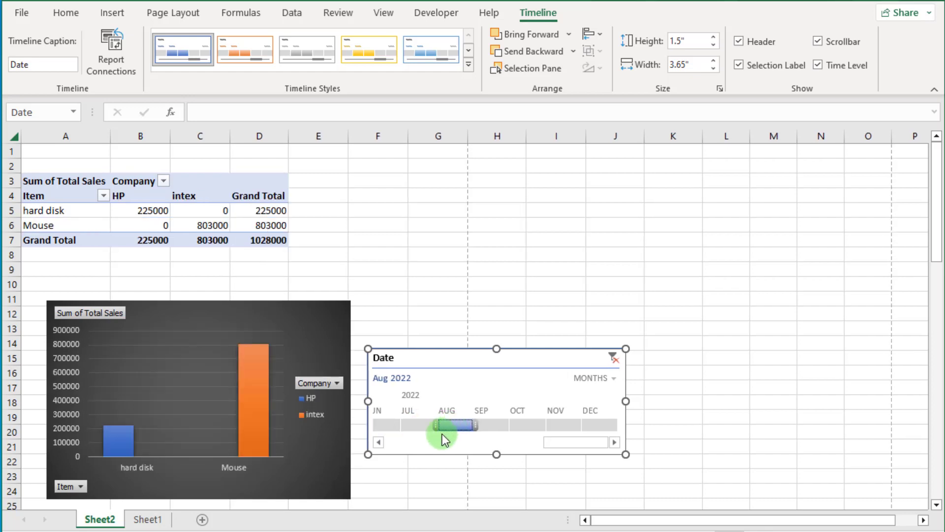
pyautogui.click(391, 424)
pyautogui.click(420, 426)
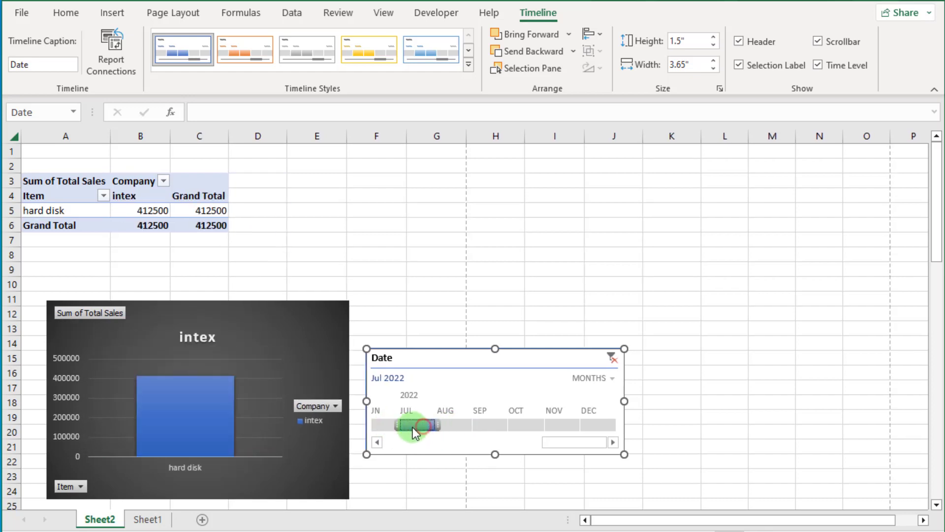
pyautogui.moveTo(386, 426); pyautogui.dragTo(464, 430)
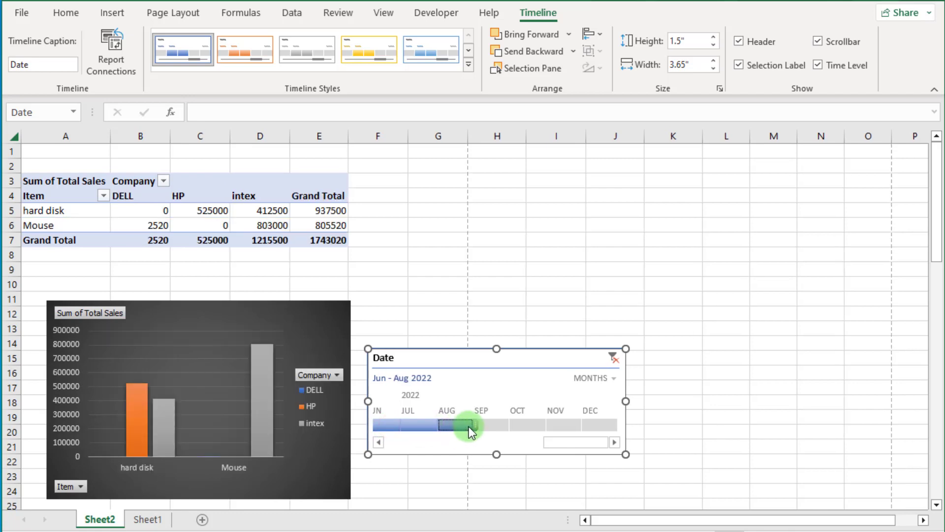
pyautogui.click(386, 424)
pyautogui.click(411, 421)
pyautogui.click(453, 426)
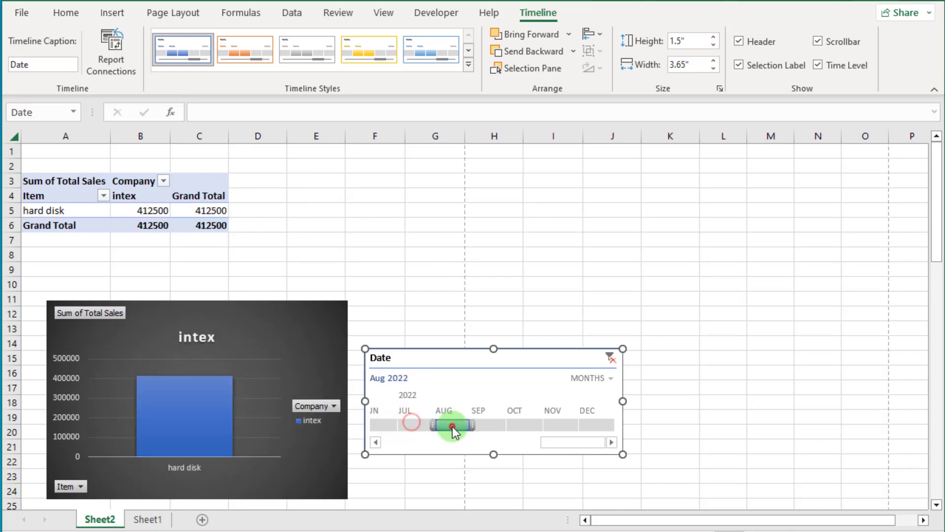
# - Stretch the range across several months, try December 2022, then settle on Jun–Aug 2022
pyautogui.moveTo(383, 425); pyautogui.dragTo(535, 428)
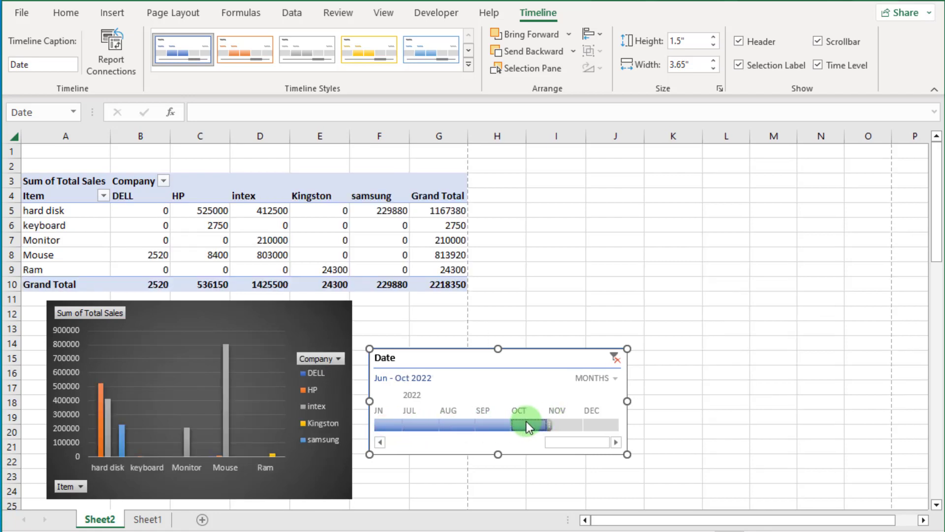
pyautogui.click(599, 425)
pyautogui.moveTo(388, 426); pyautogui.dragTo(465, 426)
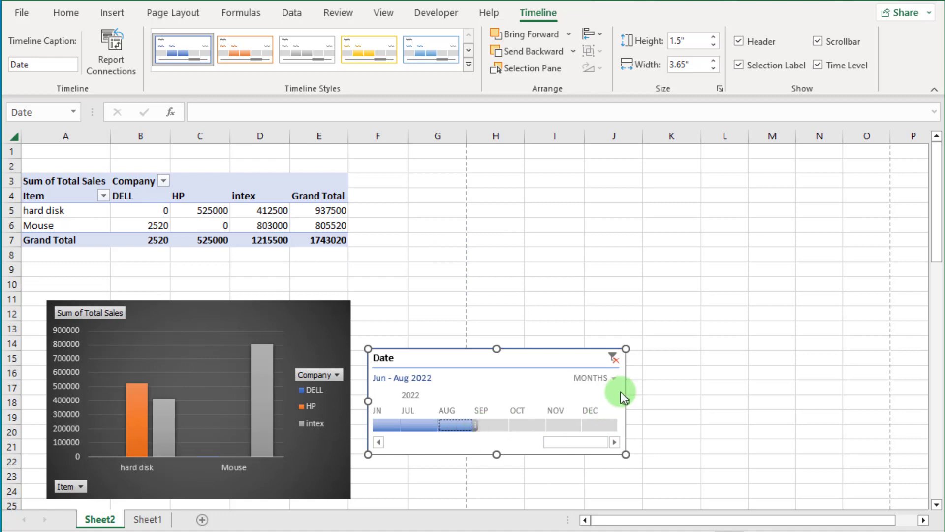
pyautogui.click(614, 378)
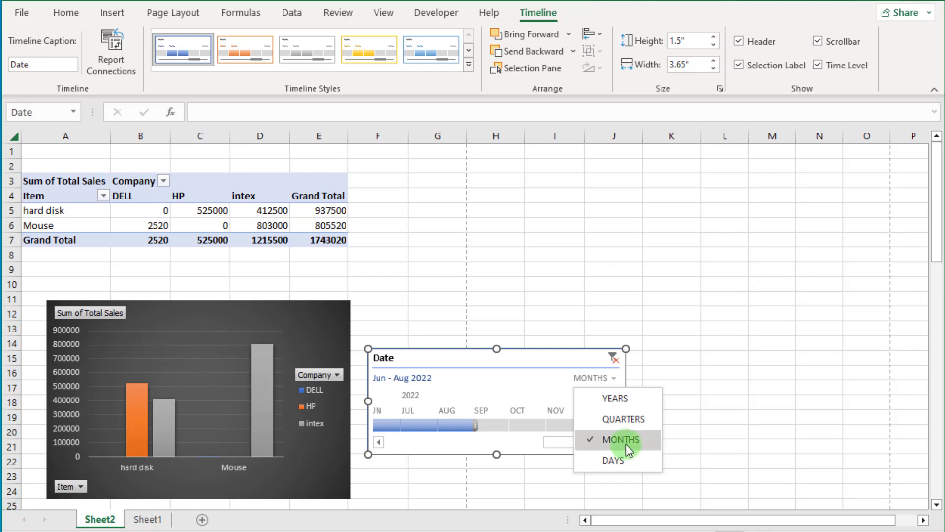
# - Switch the timeline to years and filter to 2021, then 2021 through 2022
pyautogui.click(633, 397)
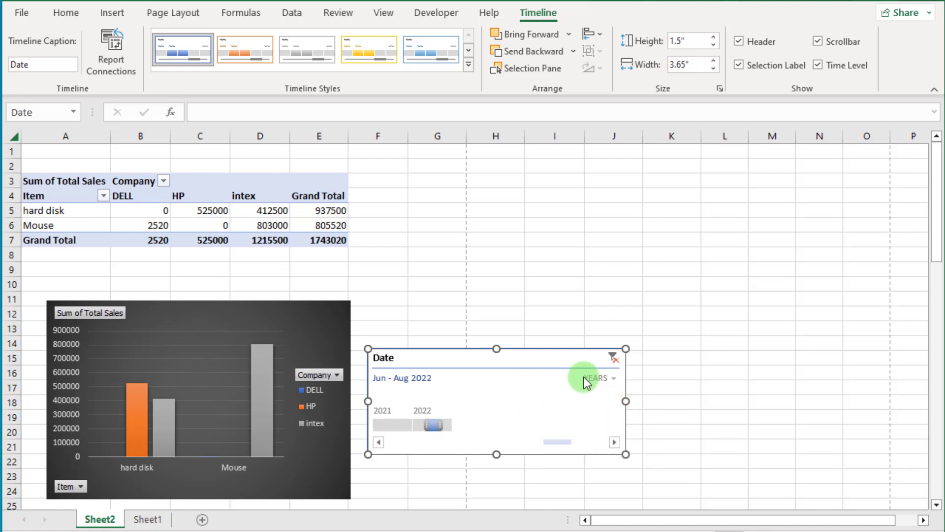
pyautogui.click(391, 424)
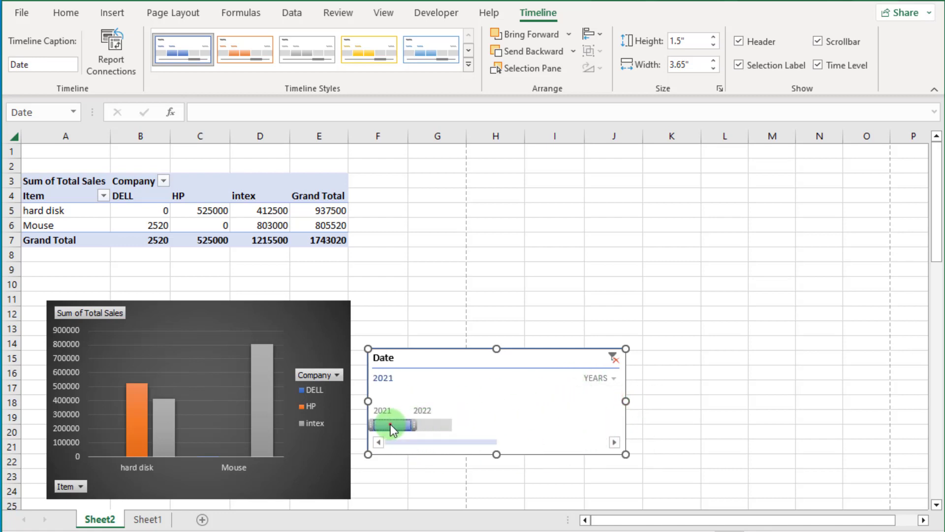
pyautogui.moveTo(436, 424)
pyautogui.mouseDown()
pyautogui.moveTo(388, 425)
pyautogui.moveTo(428, 426)
pyautogui.mouseUp()
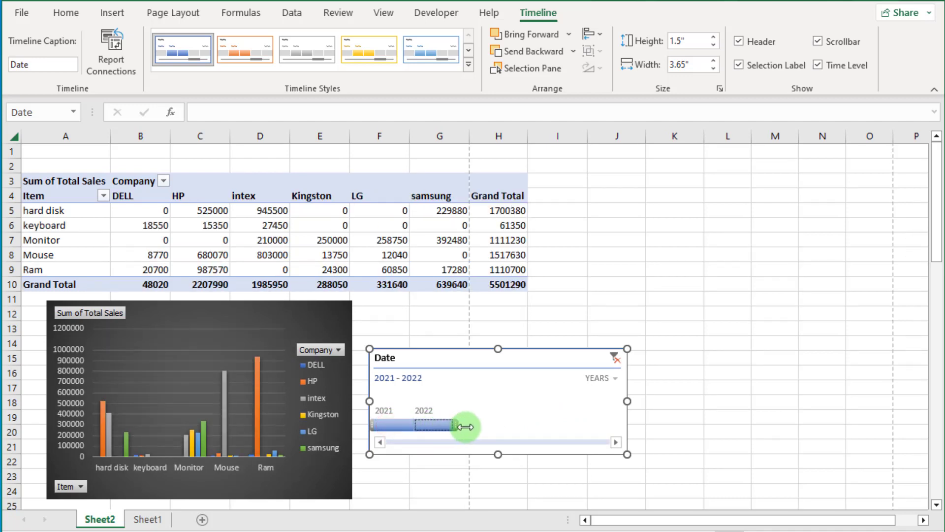
# - Switch the timeline to quarters, try a Q1 2021 and wider quarter range, then clear the filter
pyautogui.click(611, 377)
pyautogui.click(626, 418)
pyautogui.click(383, 425)
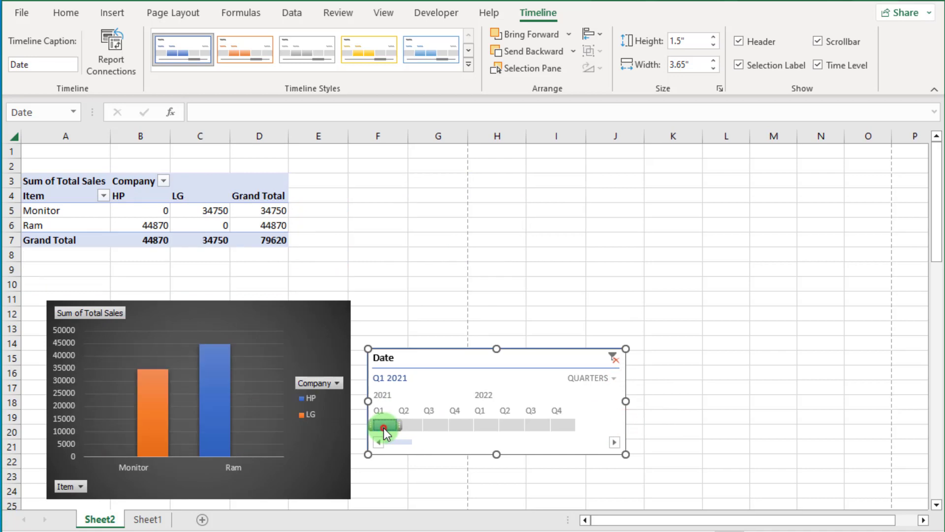
pyautogui.moveTo(386, 423); pyautogui.dragTo(527, 432)
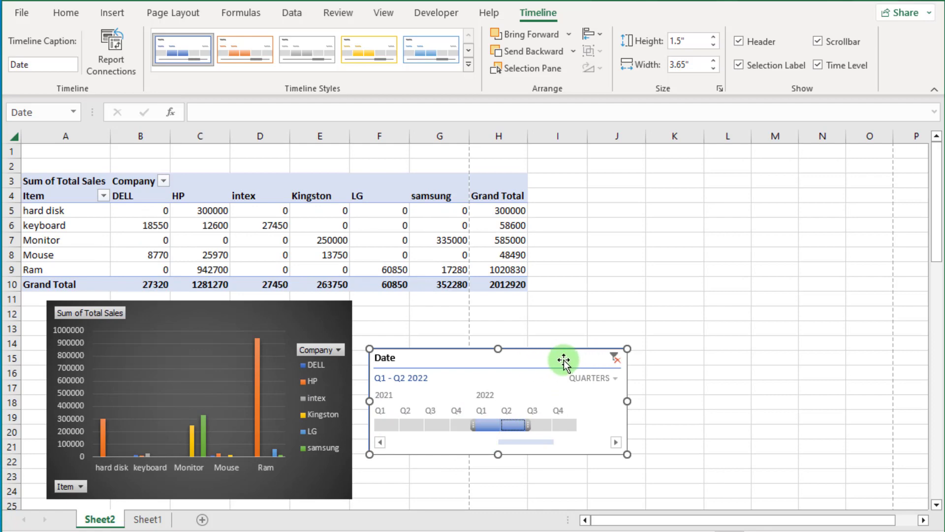
pyautogui.click(614, 356)
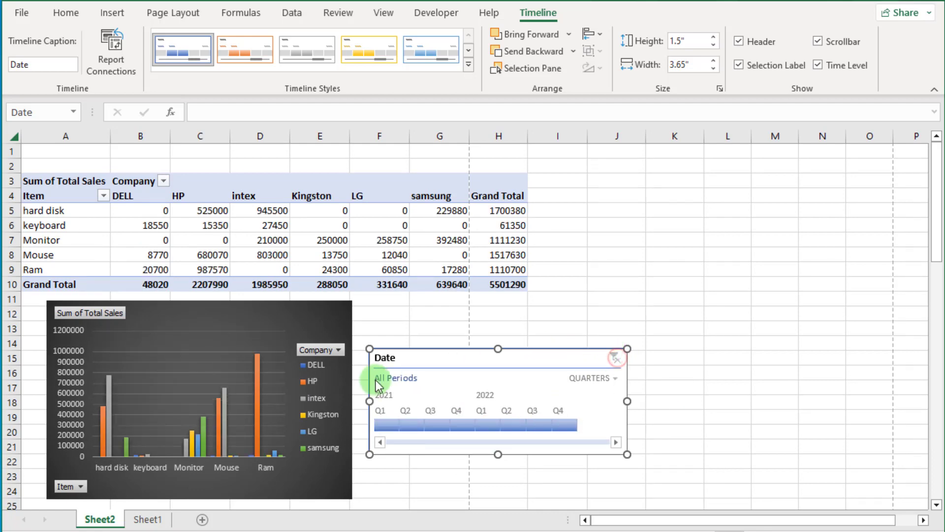
pyautogui.rightClick(473, 363)
# - Select the PivotChart and delete it
pyautogui.click(580, 363)
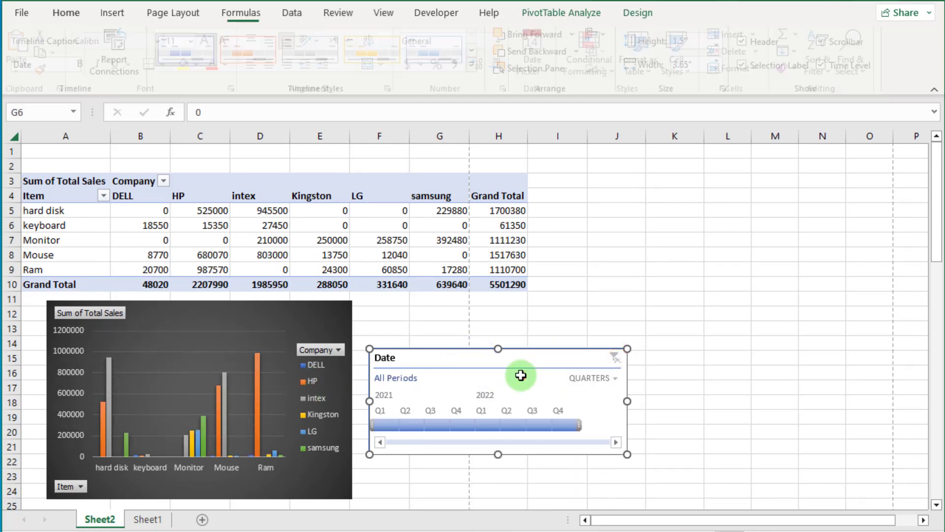
pyautogui.click(330, 320)
pyautogui.press('Delete')
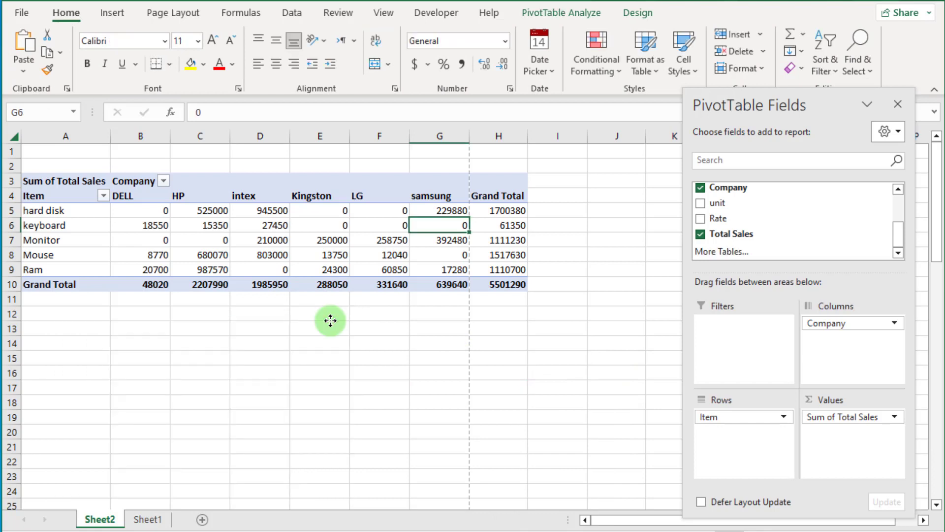
# - Open the PivotTable Analyze > Actions > Clear options and dismiss them without clearing the pivot
pyautogui.click(393, 225)
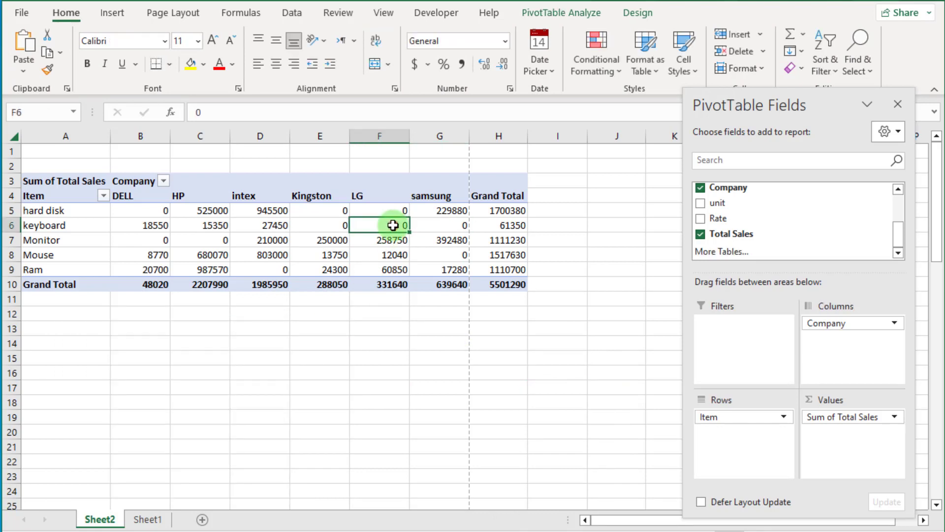
pyautogui.click(583, 13)
pyautogui.click(537, 69)
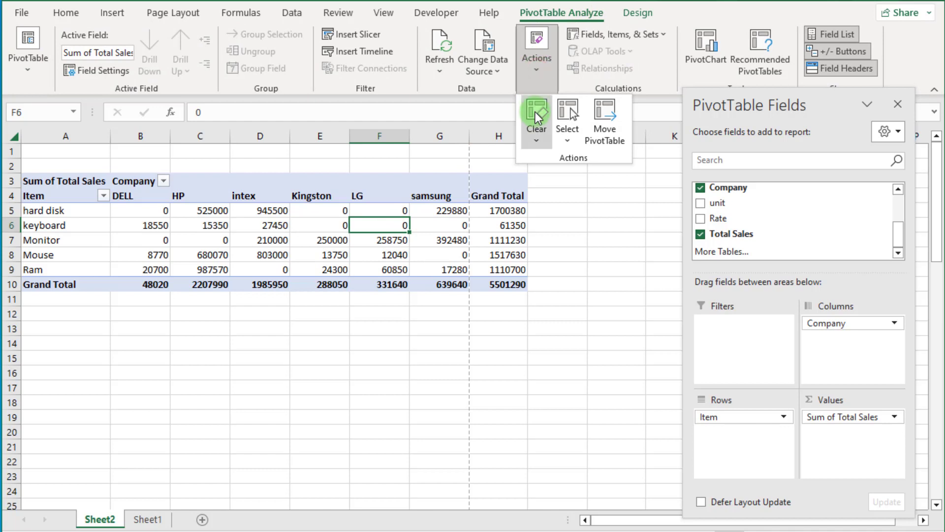
pyautogui.click(537, 144)
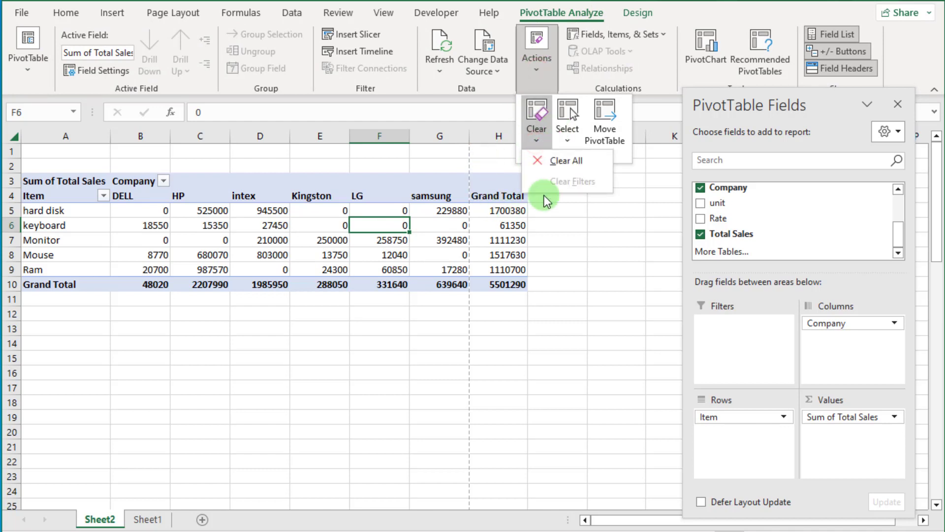
pyautogui.click(566, 163)
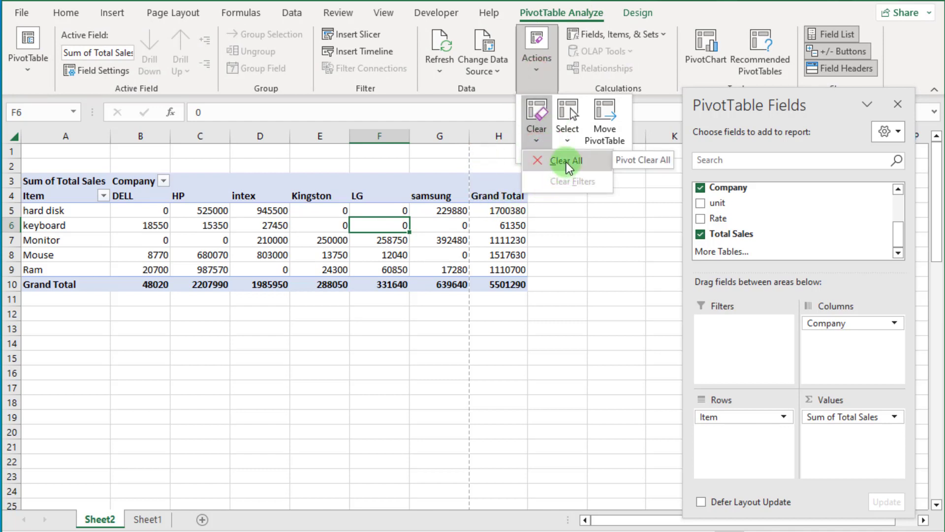
pyautogui.click(495, 321)
# - Select cell C7 in the pivot table and start Insert Slicer
pyautogui.click(206, 238)
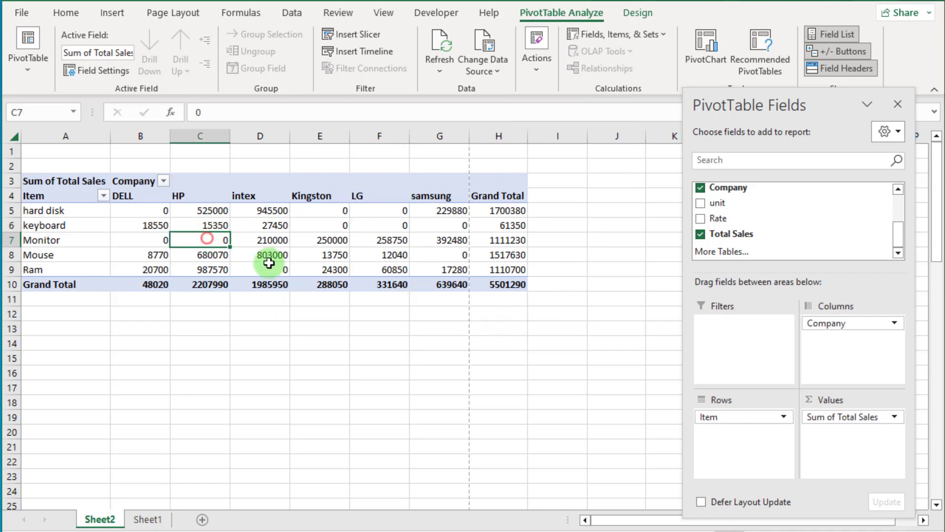
pyautogui.moveTo(218, 233)
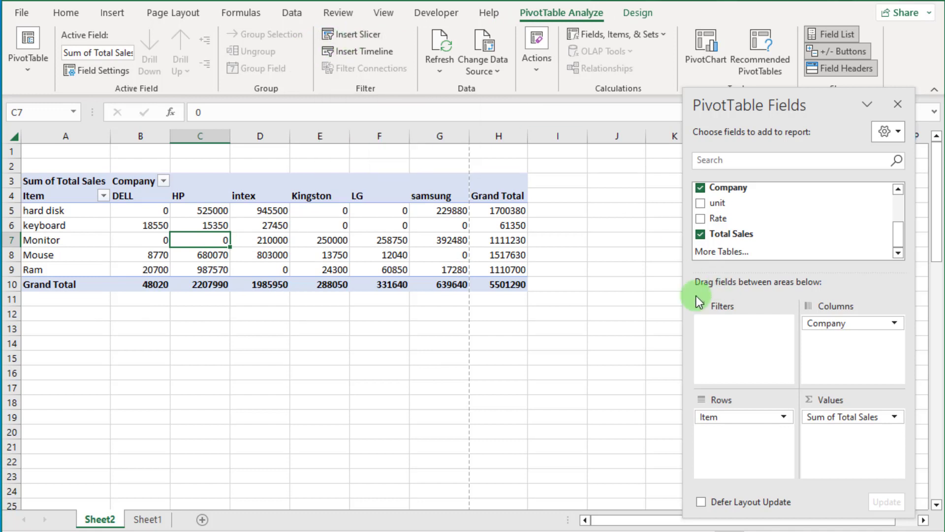
pyautogui.click(348, 36)
# - Add salesman, Age, Item and Company slicers, moving Company to columns J–L and Item beside the table
pyautogui.click(553, 171)
pyautogui.click(553, 187)
pyautogui.click(552, 202)
pyautogui.click(553, 217)
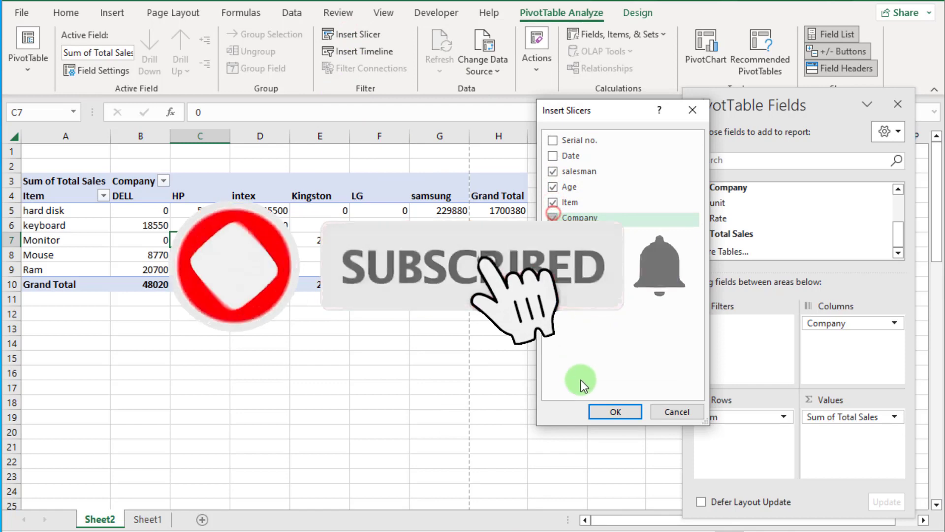
pyautogui.click(615, 412)
pyautogui.moveTo(676, 363); pyautogui.dragTo(807, 359)
pyautogui.moveTo(492, 301); pyautogui.dragTo(226, 306)
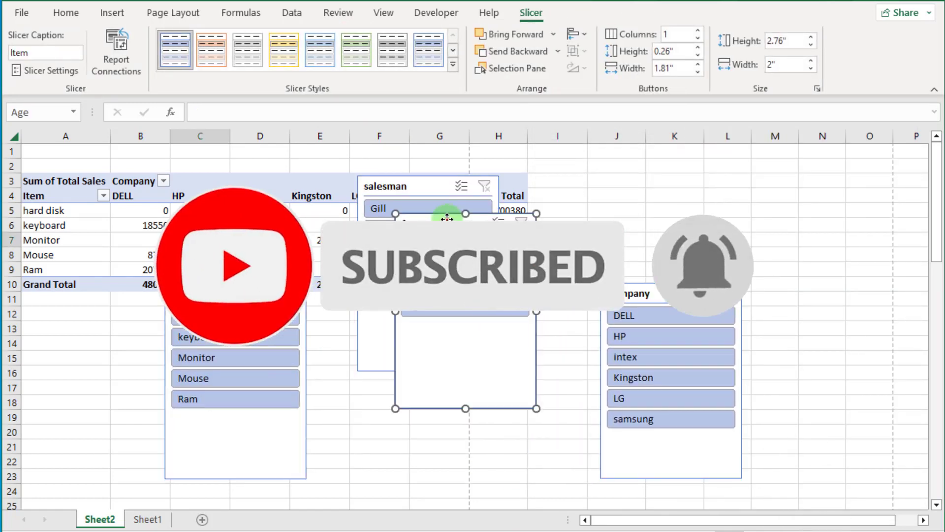